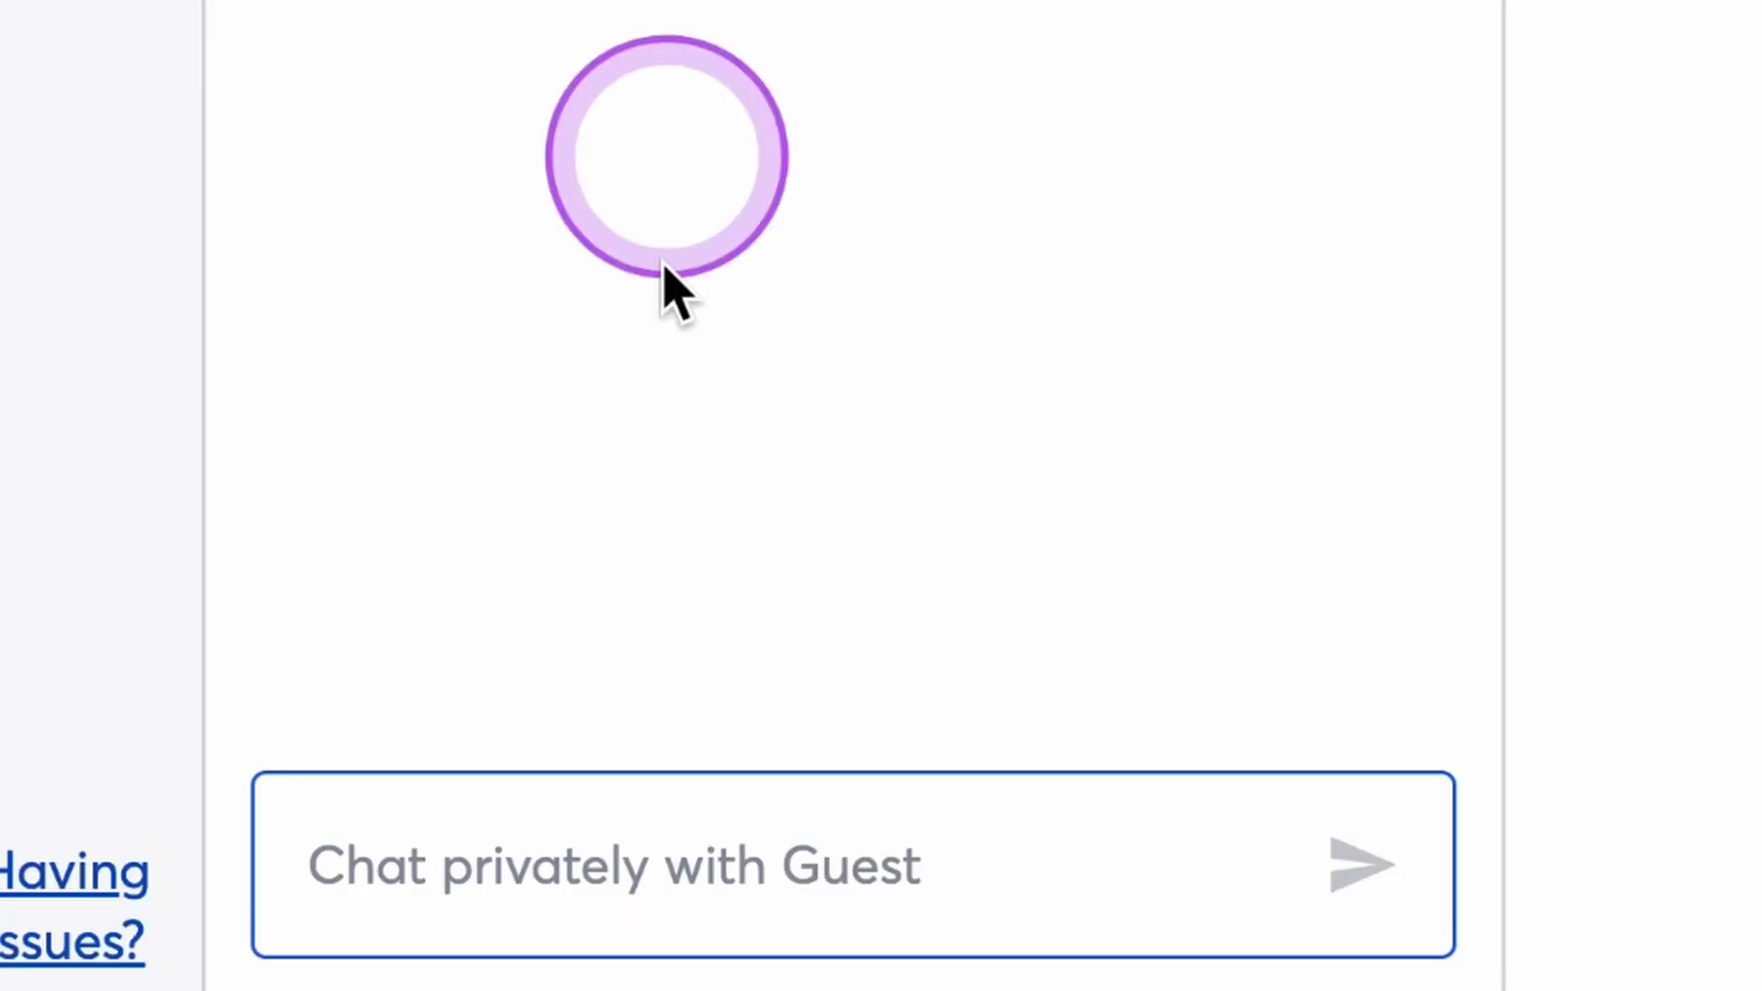
Send the guest the private chat message 'one sec lets do a video'.
{"action": "left_click", "coordinate": [615, 830]}
{"action": "type", "text": "one sec lets do a video call"}
{"action": "key", "text": "Return"}
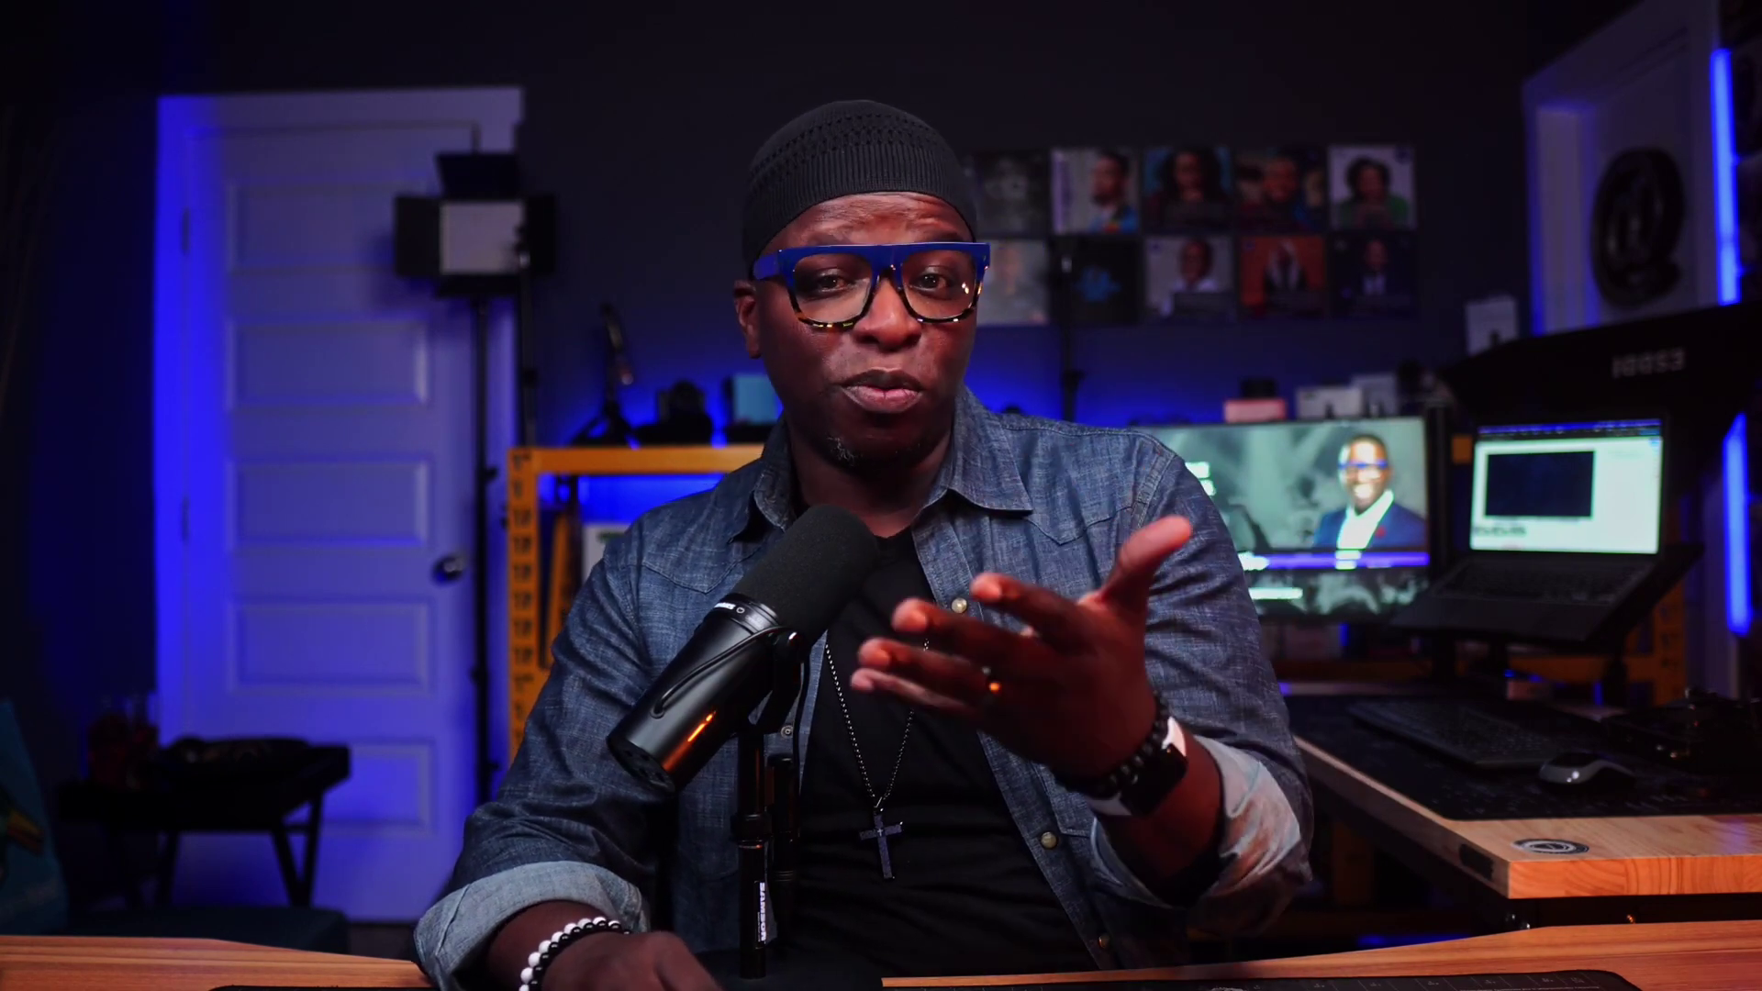
Turn on CC captions in the edited video's preview.
{"action": "left_click", "coordinate": [951, 773]}
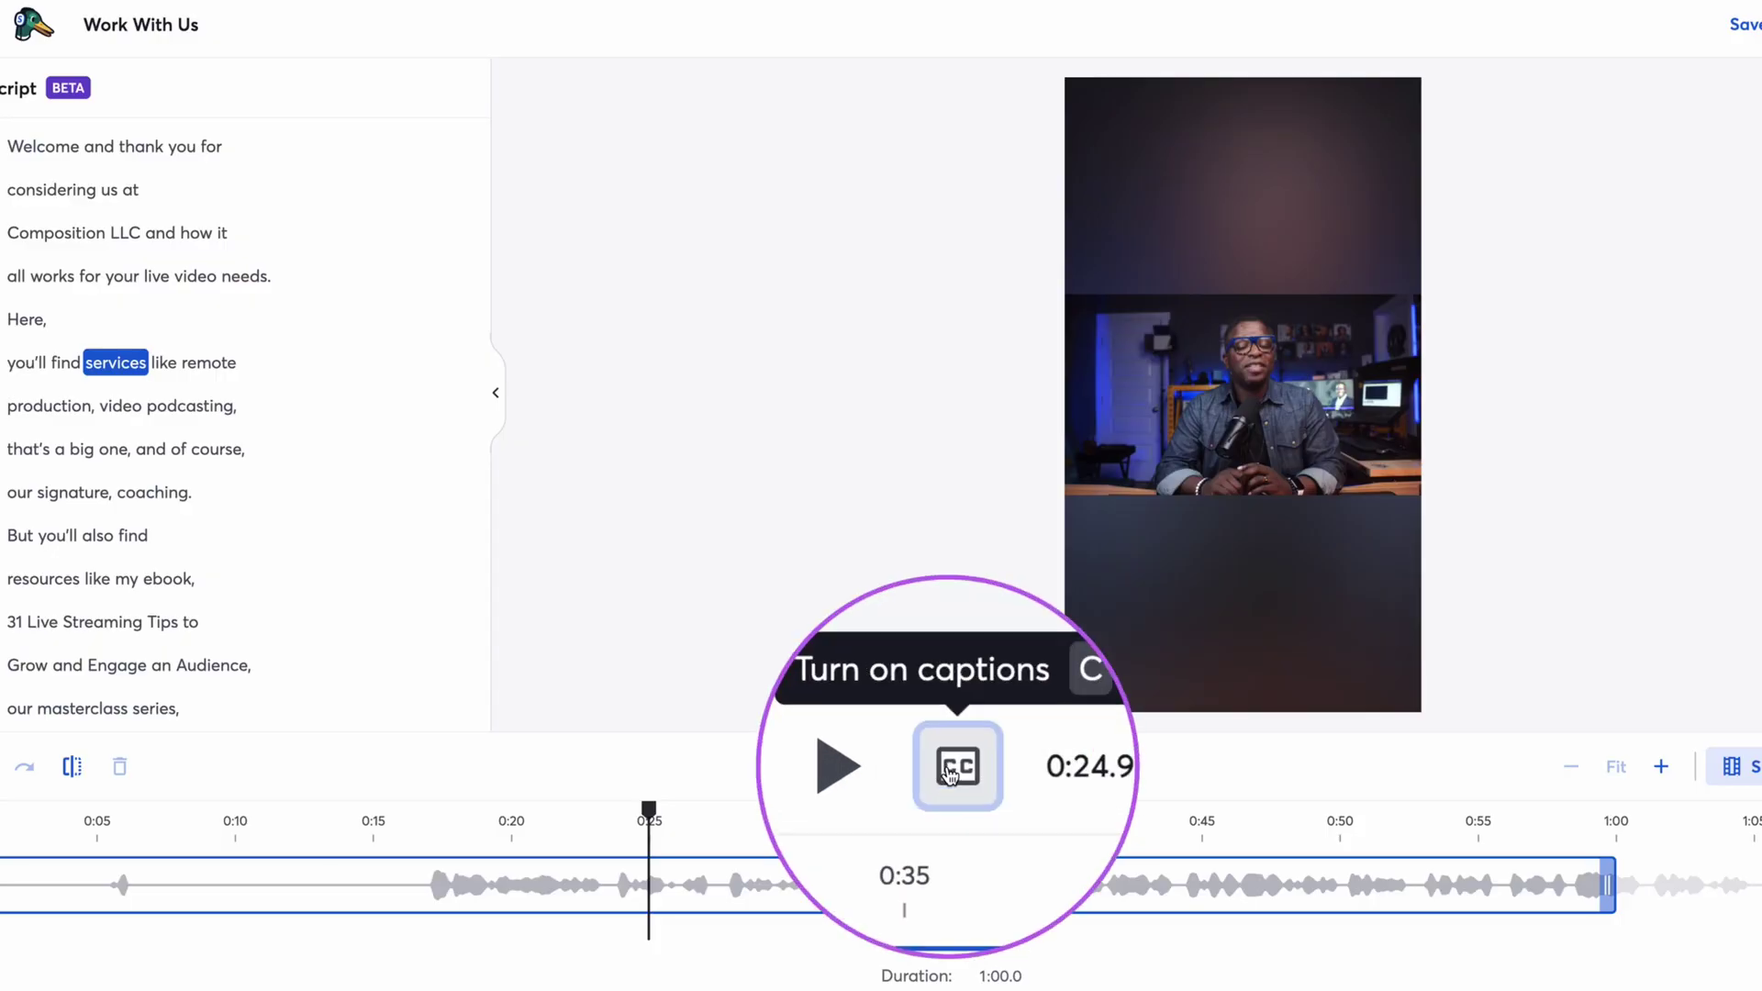
{"action": "left_click", "coordinate": [951, 771]}
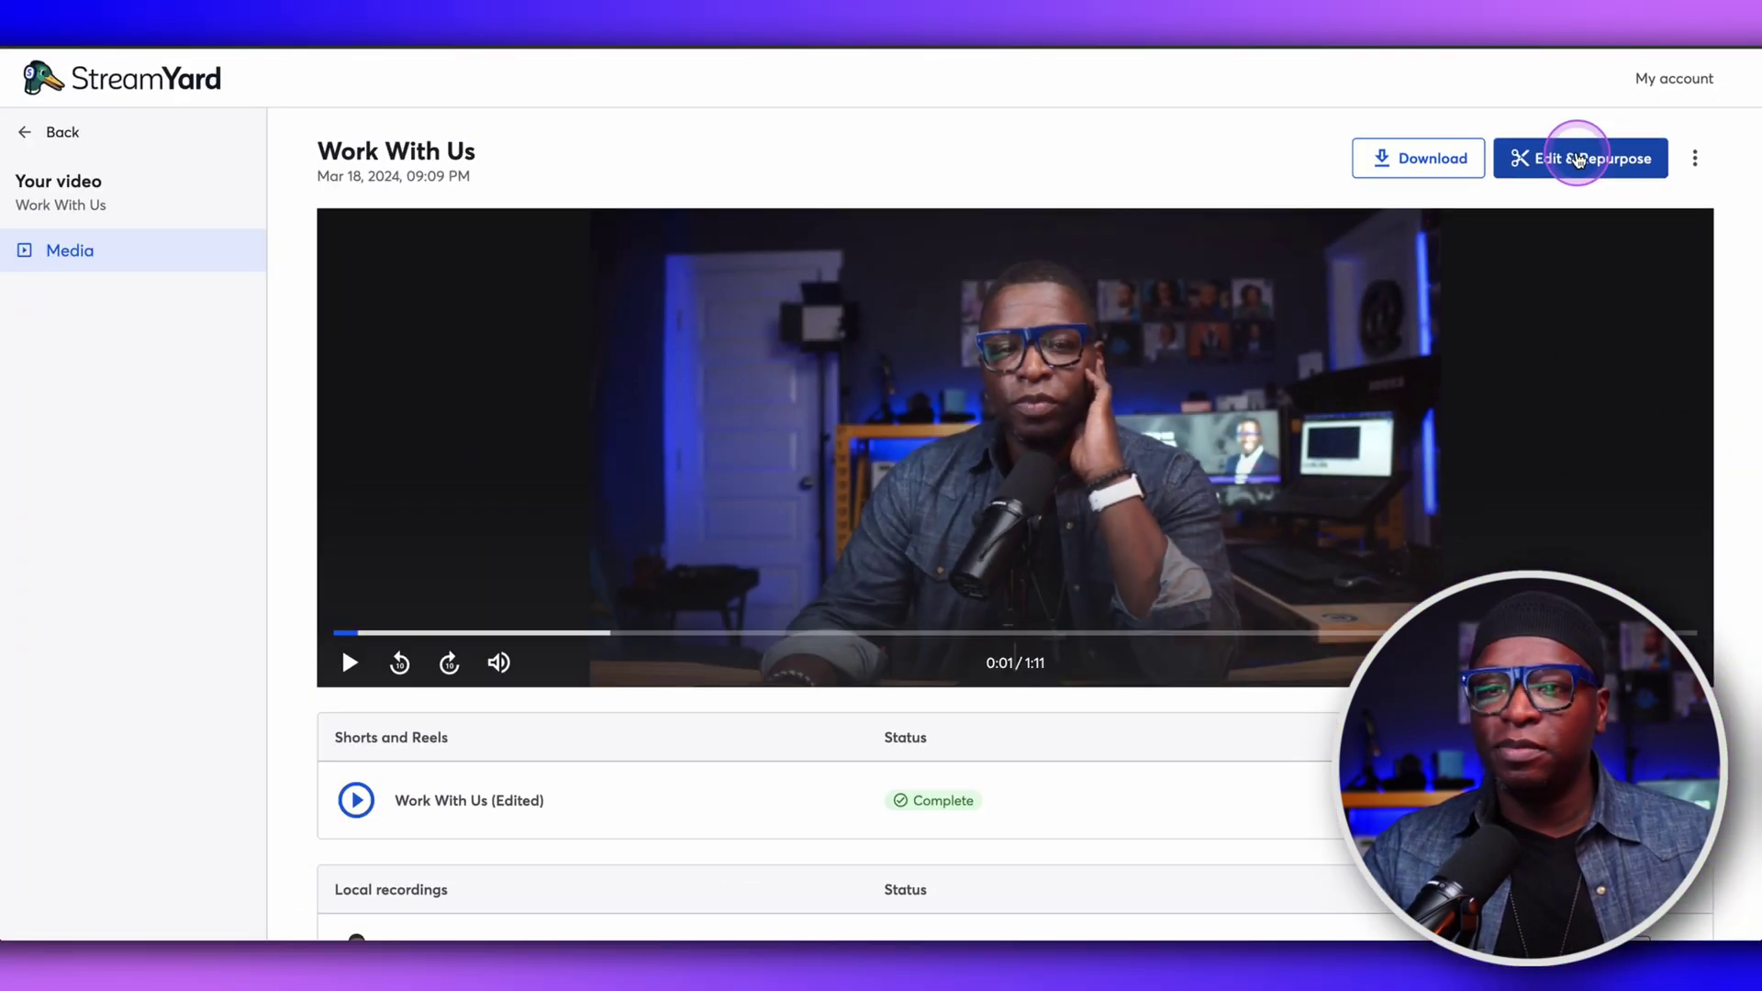
Start a Shorts and Reels (9:16) vertical edit of Work With Us from Edit & Repurpose.
{"action": "left_click", "coordinate": [1576, 161]}
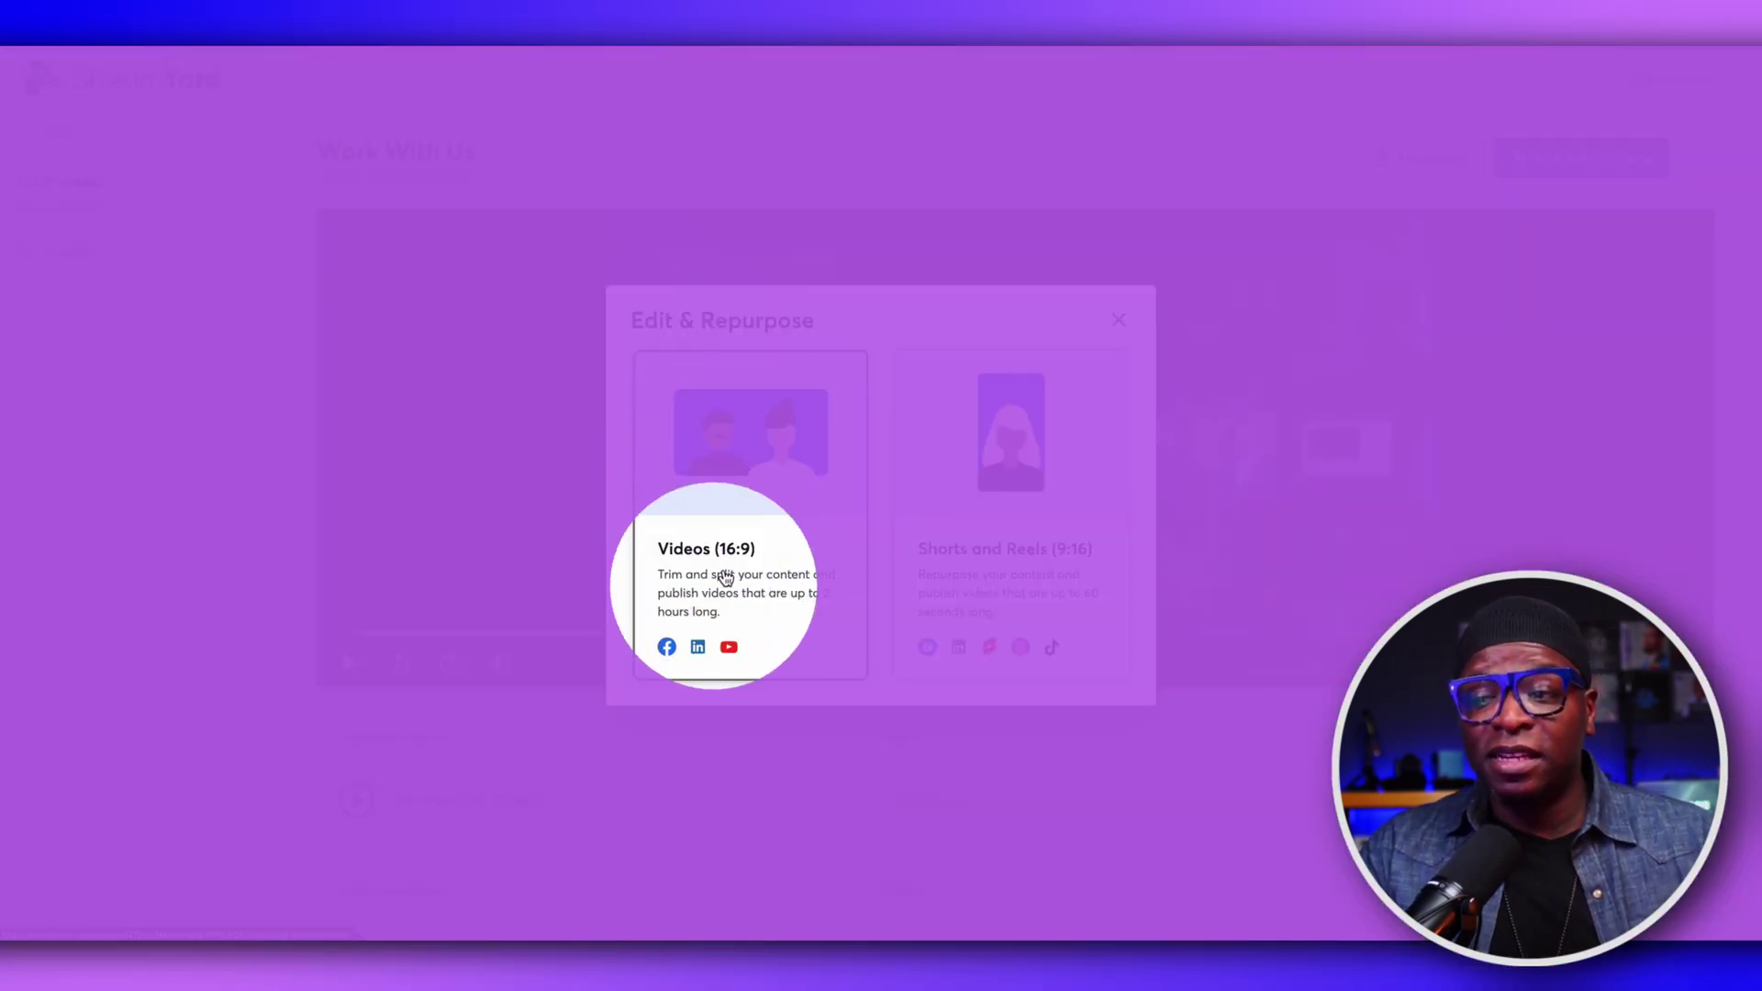
{"action": "left_click", "coordinate": [735, 520]}
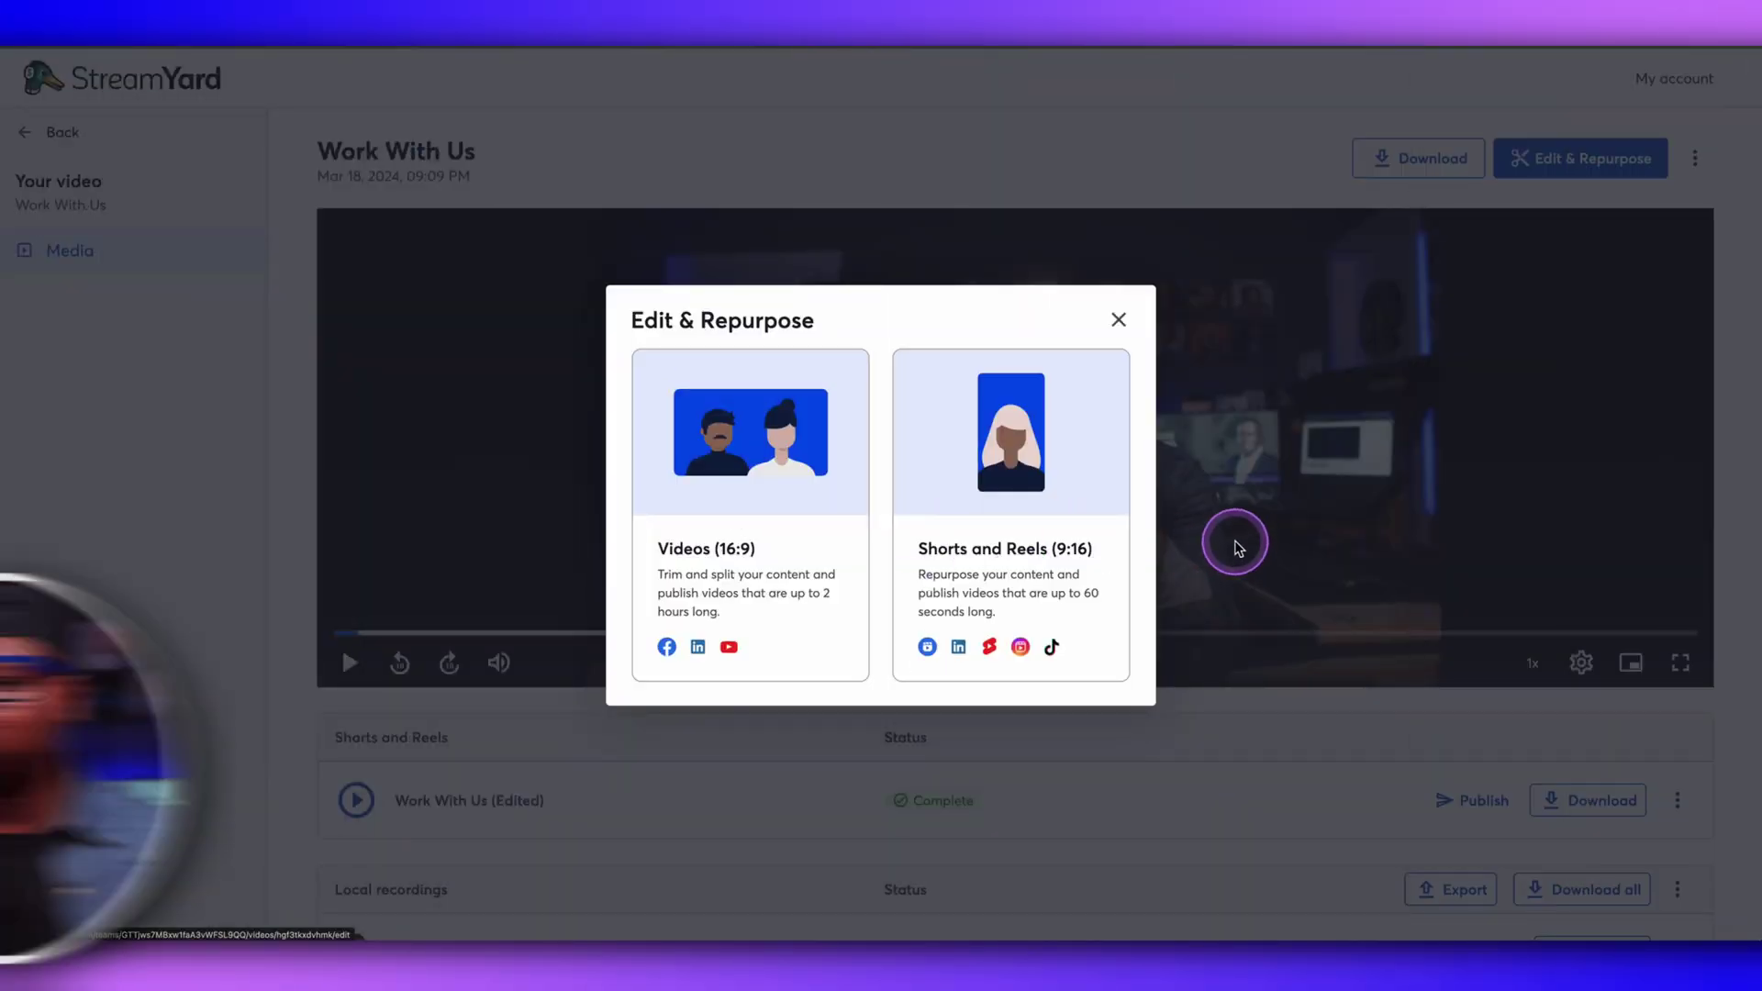
{"action": "left_click", "coordinate": [1035, 503]}
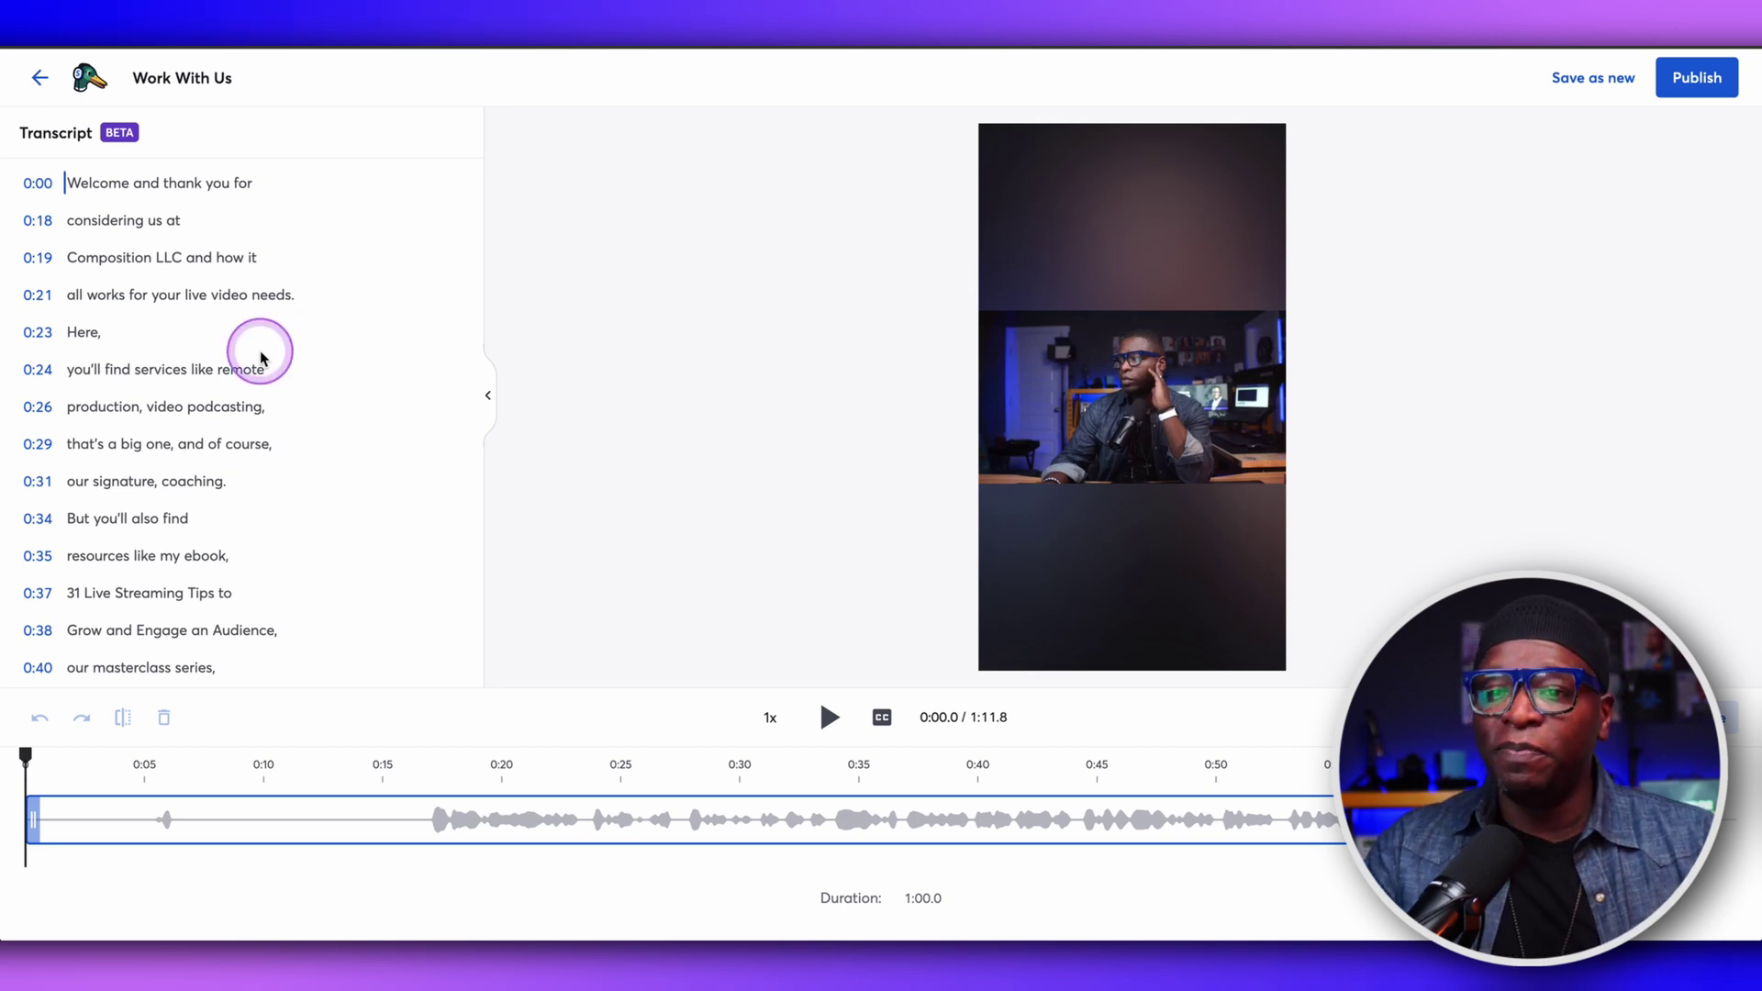
Cue the short to 0:24.9 by clicking the word 'services' in the transcript.
{"action": "scroll", "coordinate": [254, 347], "scroll_direction": "down", "scroll_amount": 5}
{"action": "scroll", "coordinate": [253, 350], "scroll_direction": "up", "scroll_amount": 5}
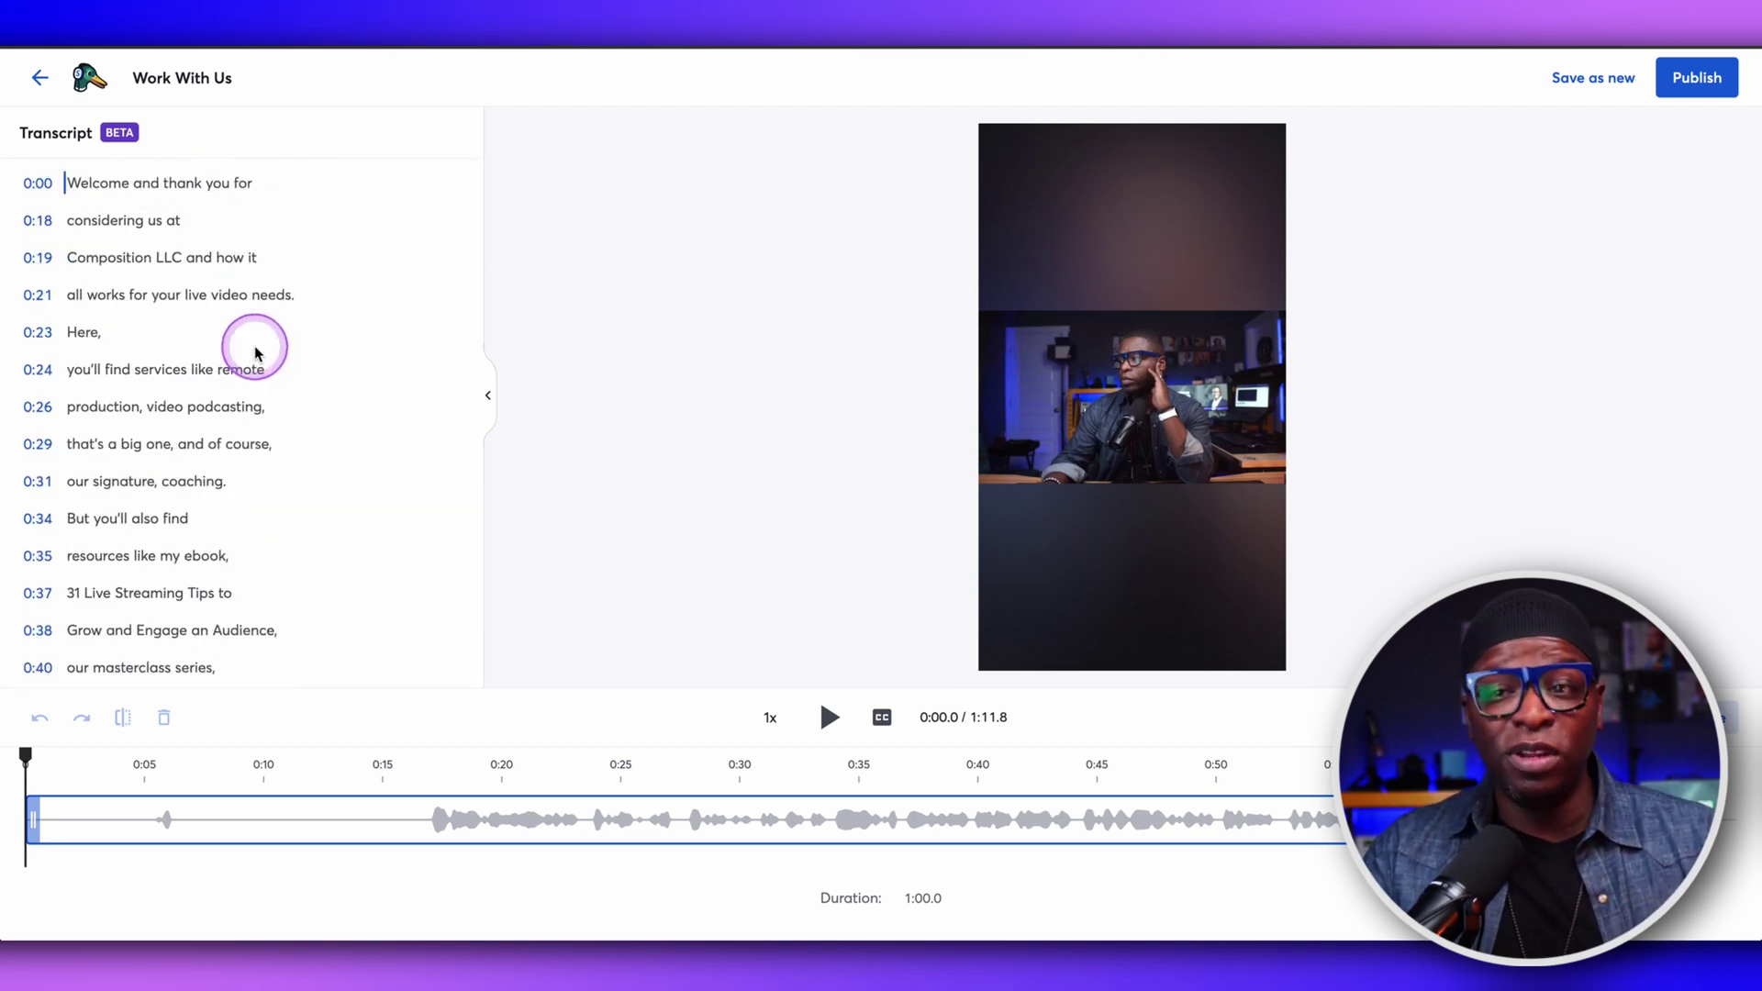
{"action": "scroll", "coordinate": [165, 267], "scroll_direction": "down", "scroll_amount": 3}
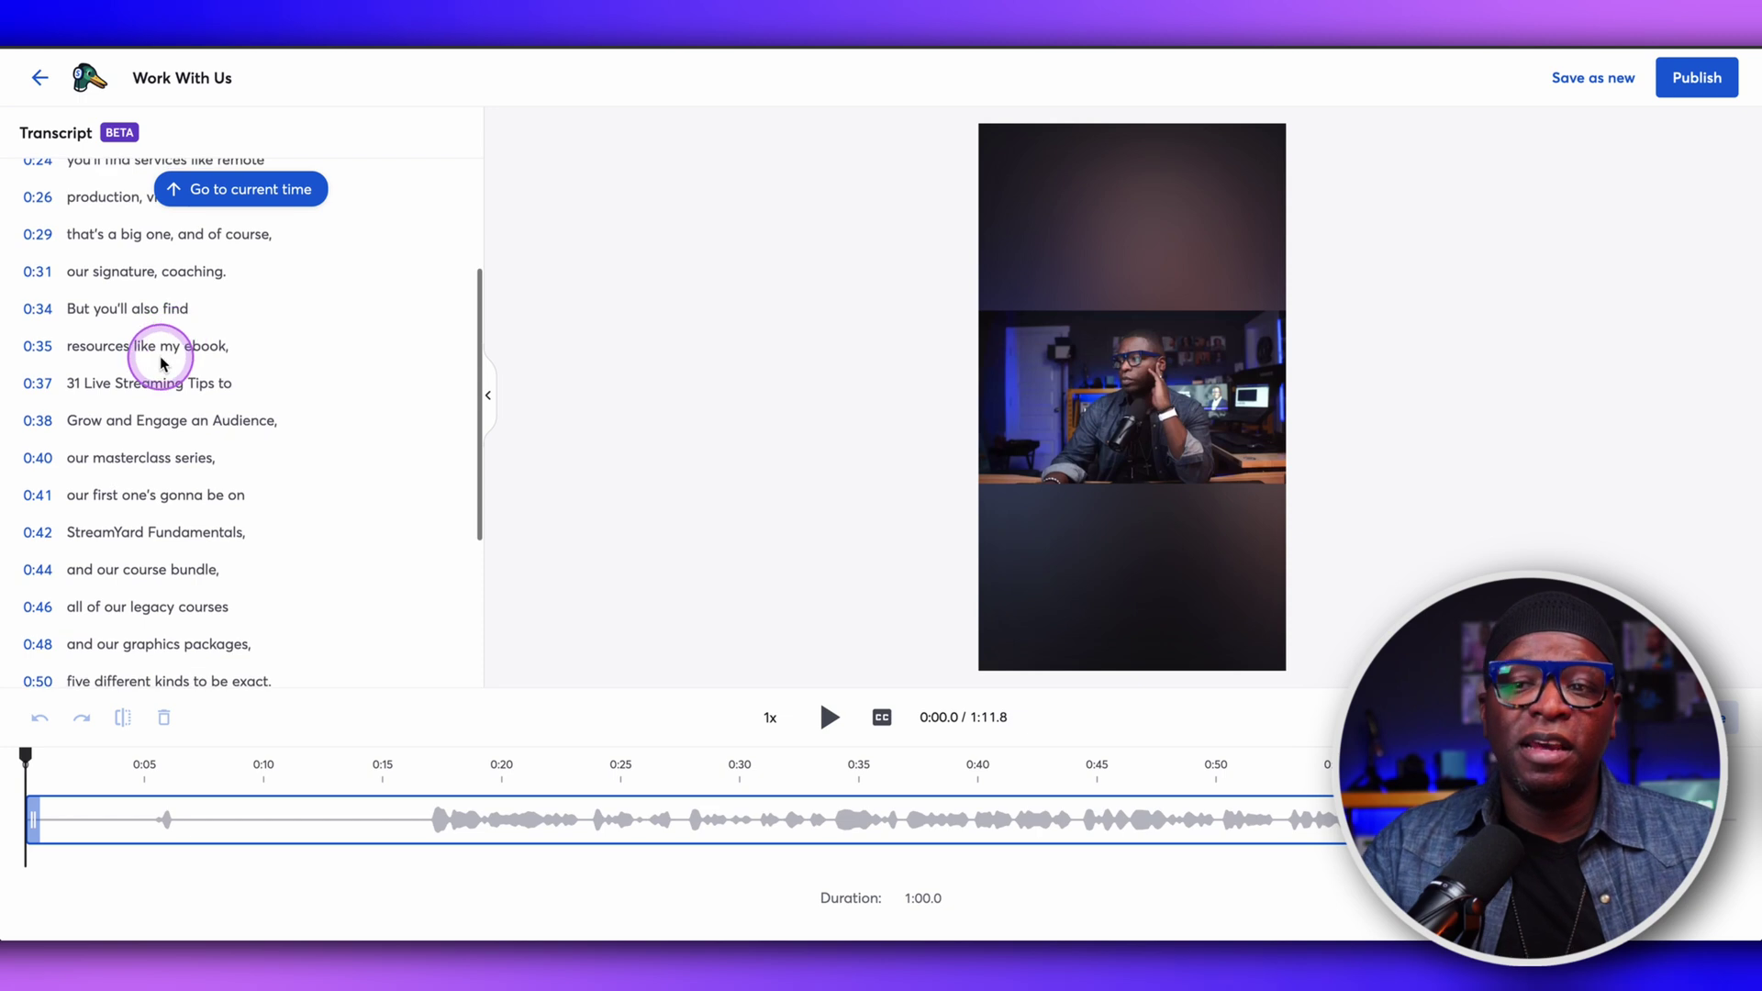
{"action": "scroll", "coordinate": [179, 320], "scroll_direction": "up", "scroll_amount": 3}
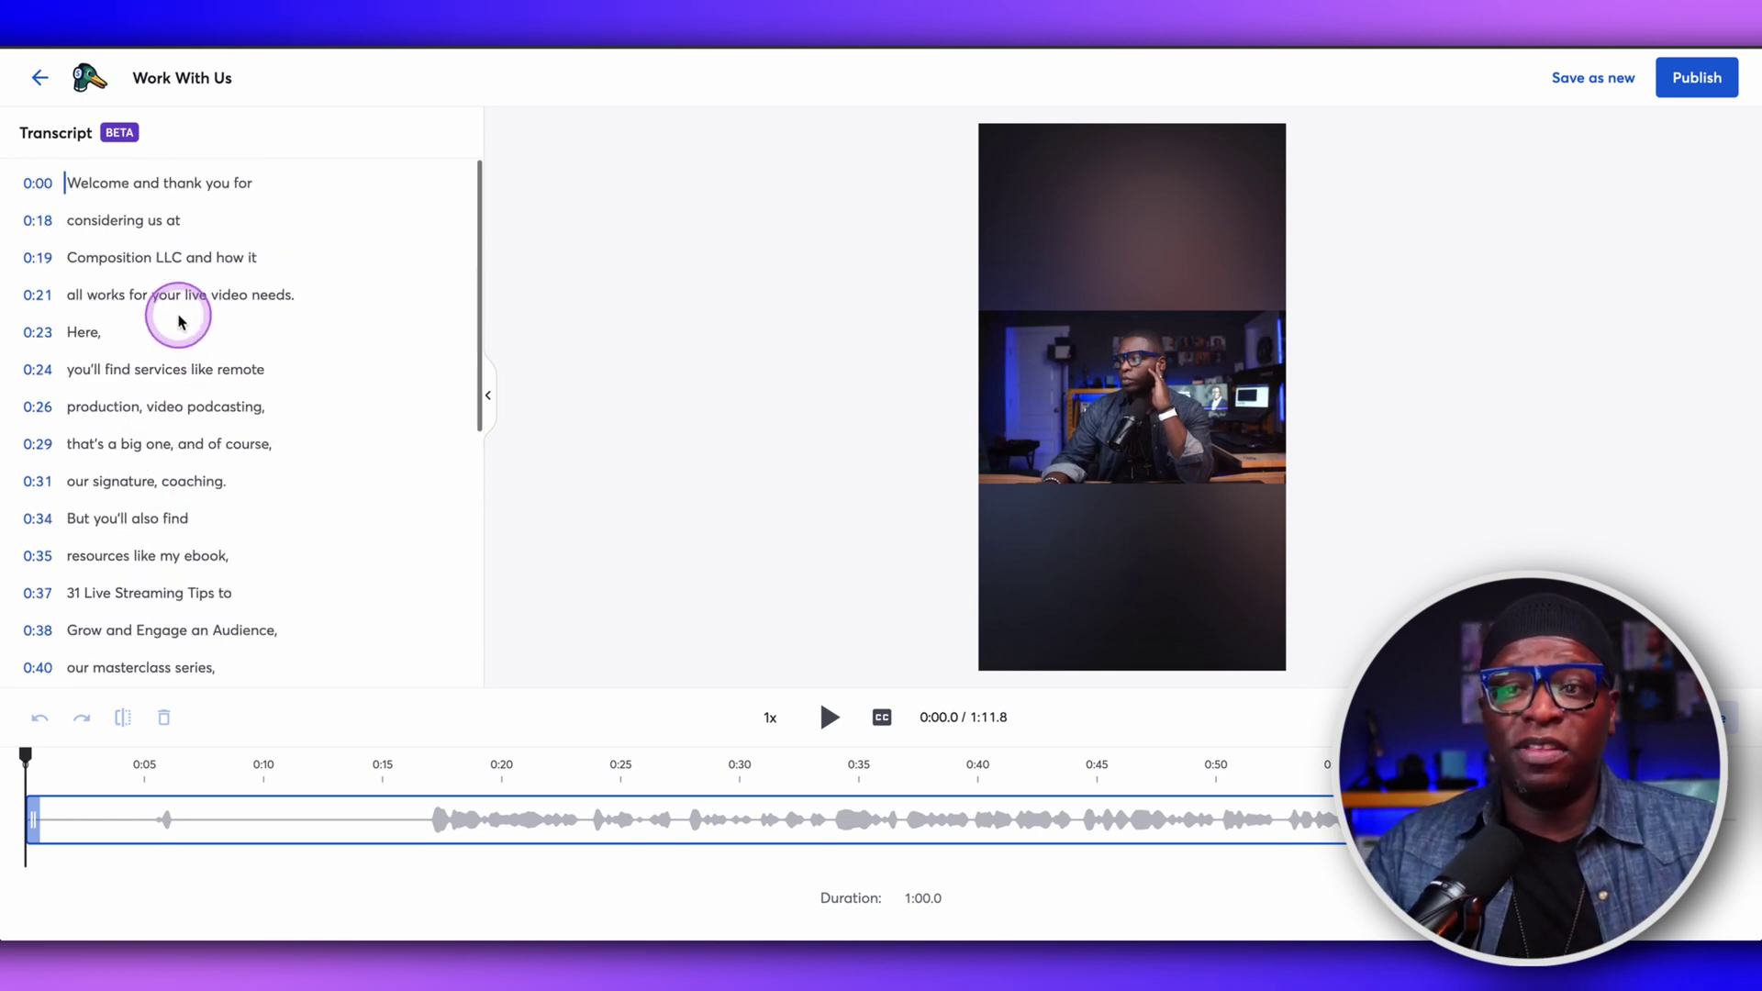
{"action": "left_click", "coordinate": [136, 370]}
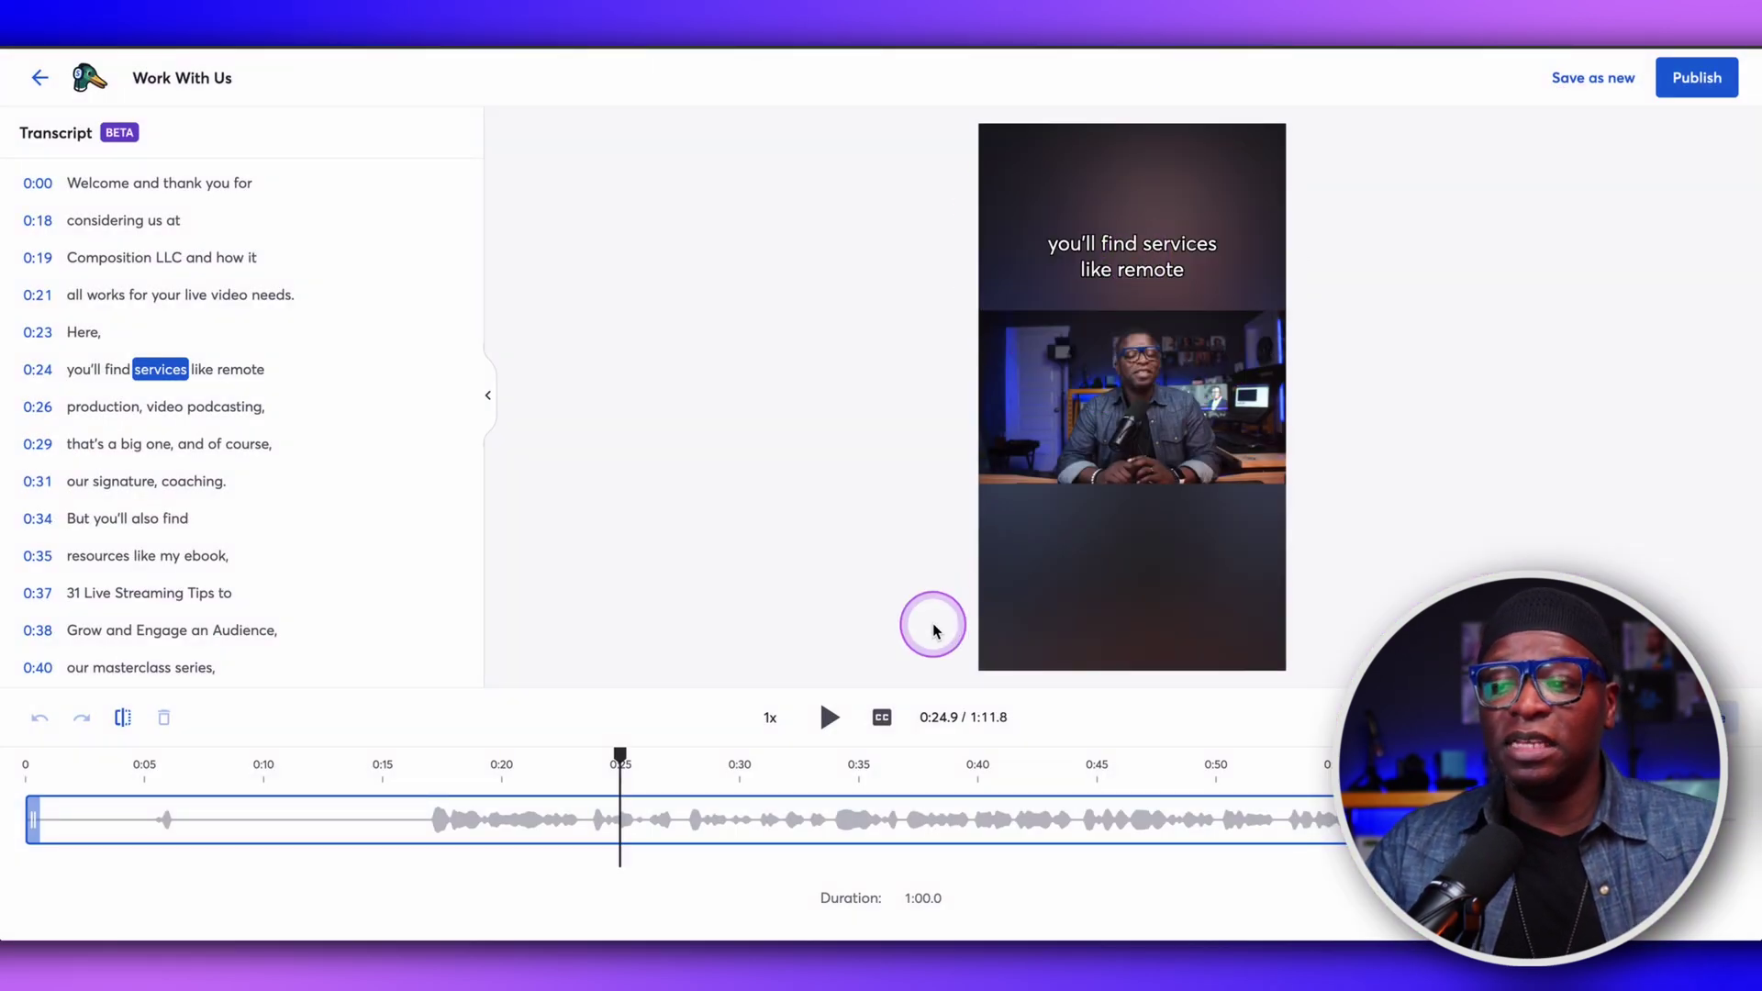
Toggle captions off and on, play the short from about 0:17, then pause.
{"action": "left_click", "coordinate": [881, 720]}
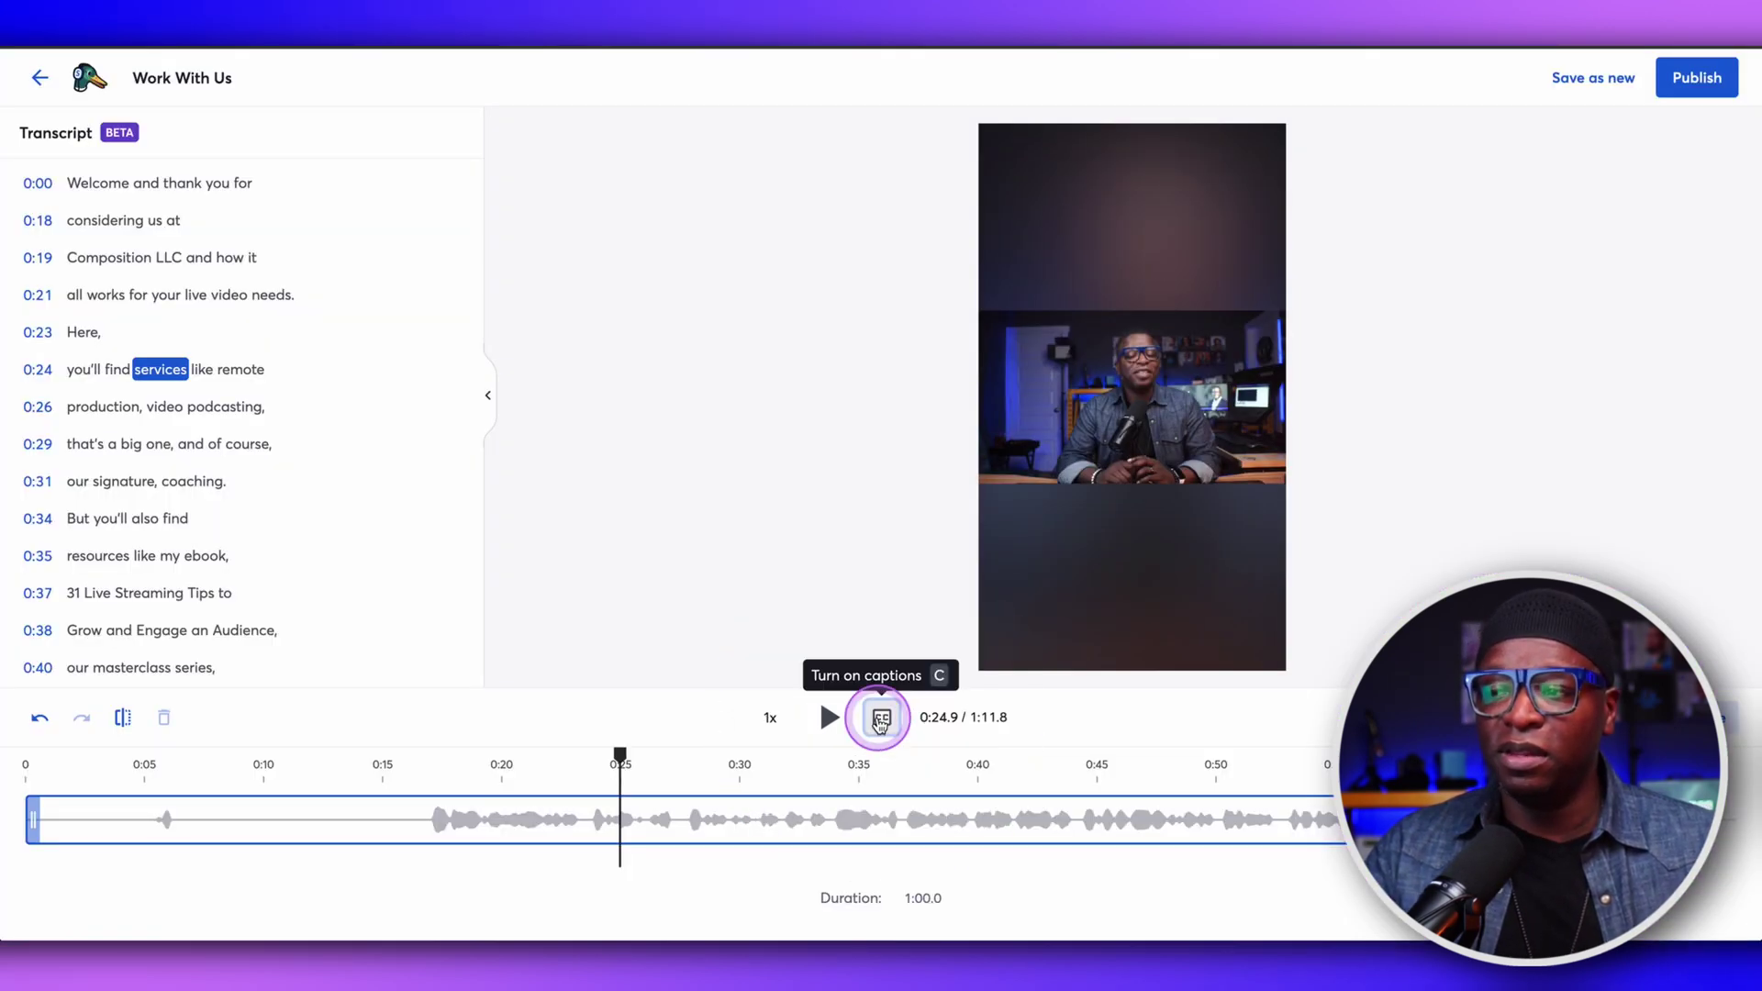
{"action": "left_click", "coordinate": [881, 721]}
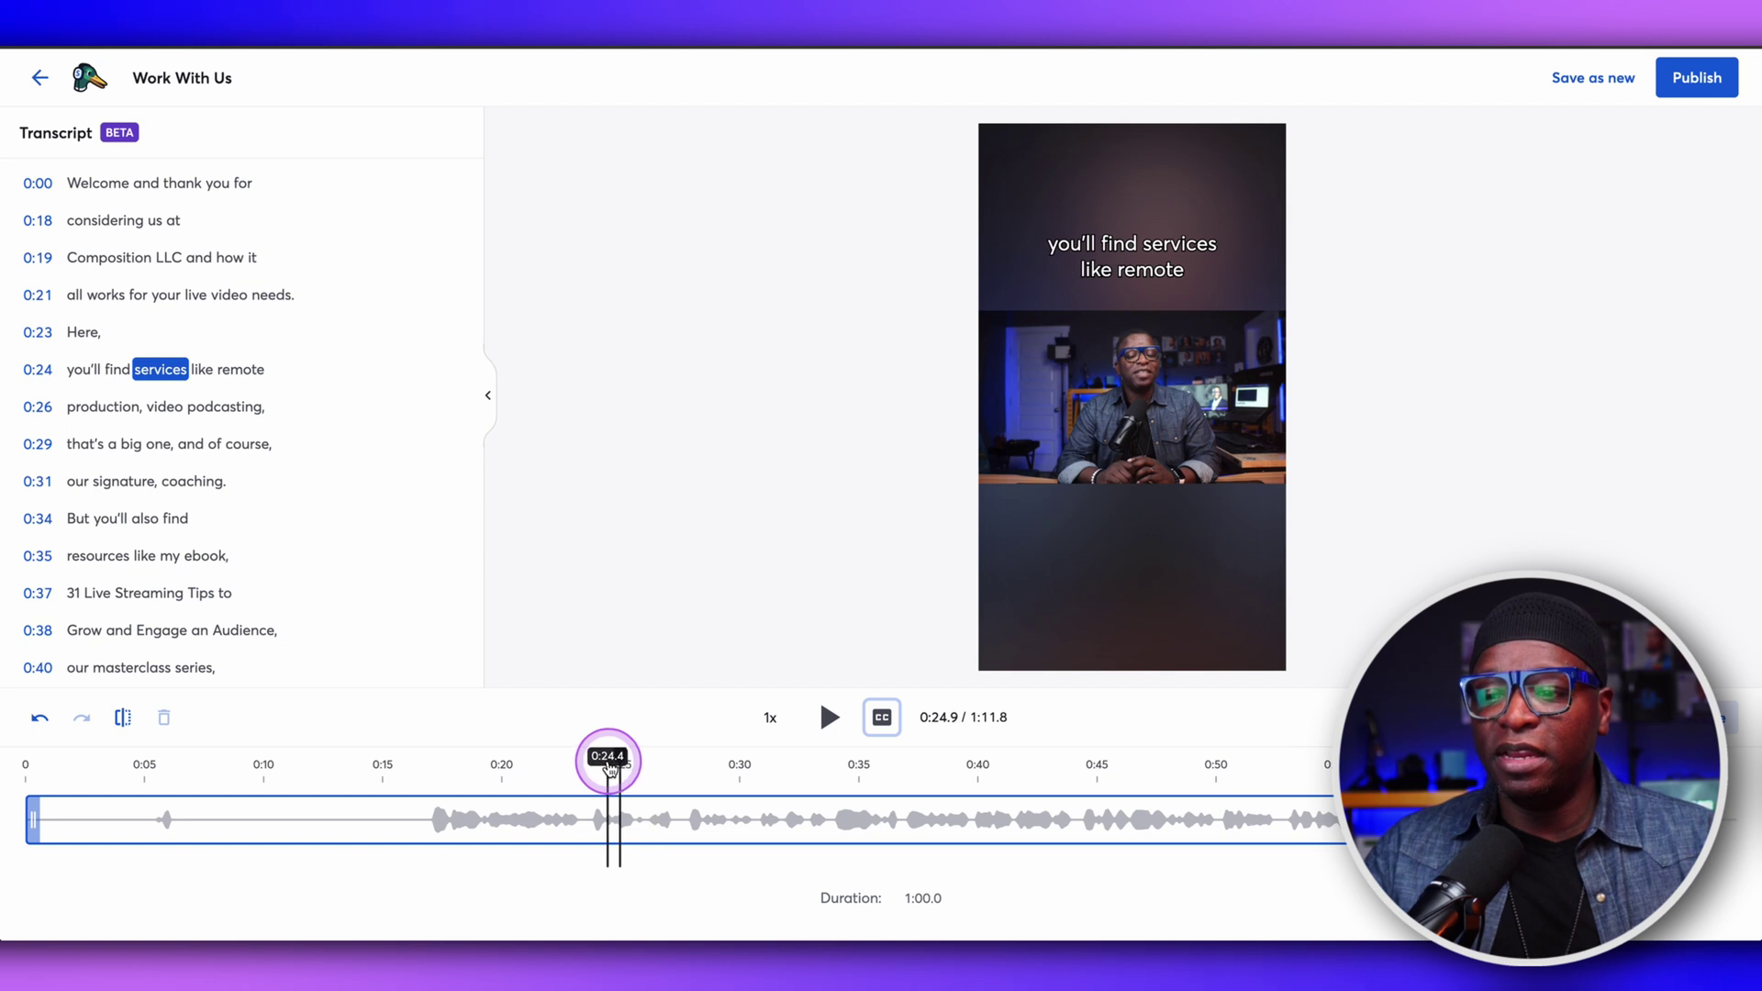
{"action": "left_click", "coordinate": [431, 780]}
{"action": "key", "text": "space"}
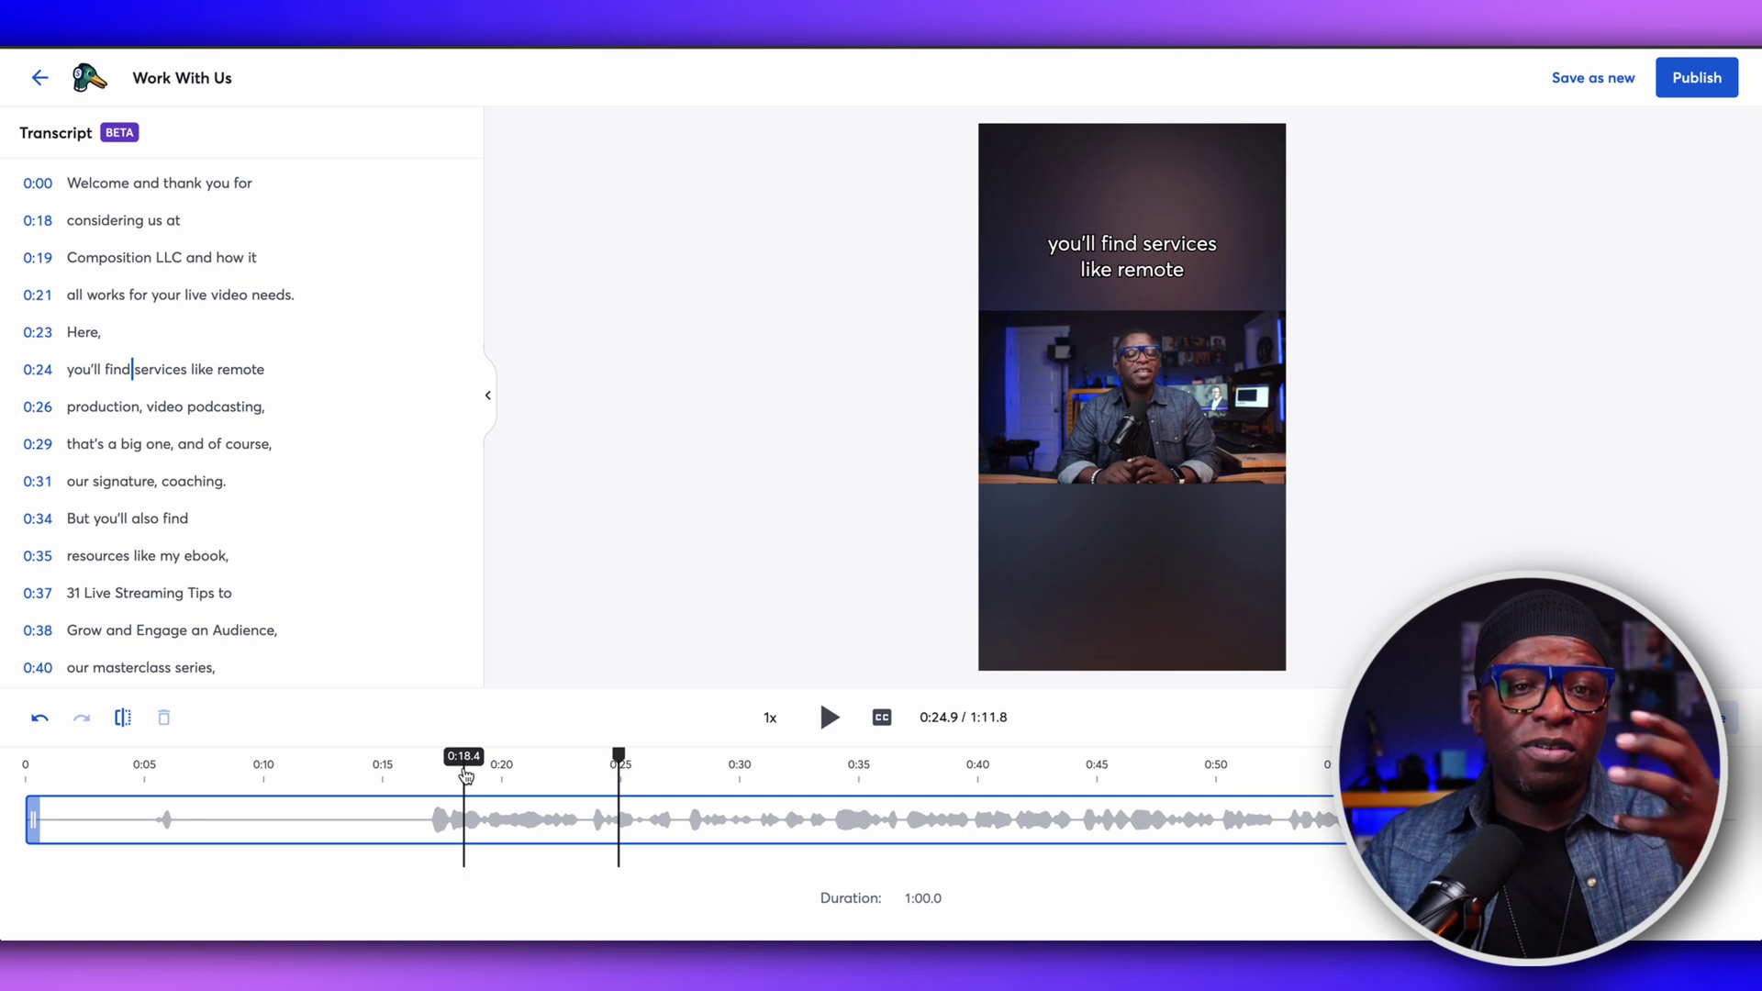
{"action": "left_click", "coordinate": [1136, 232]}
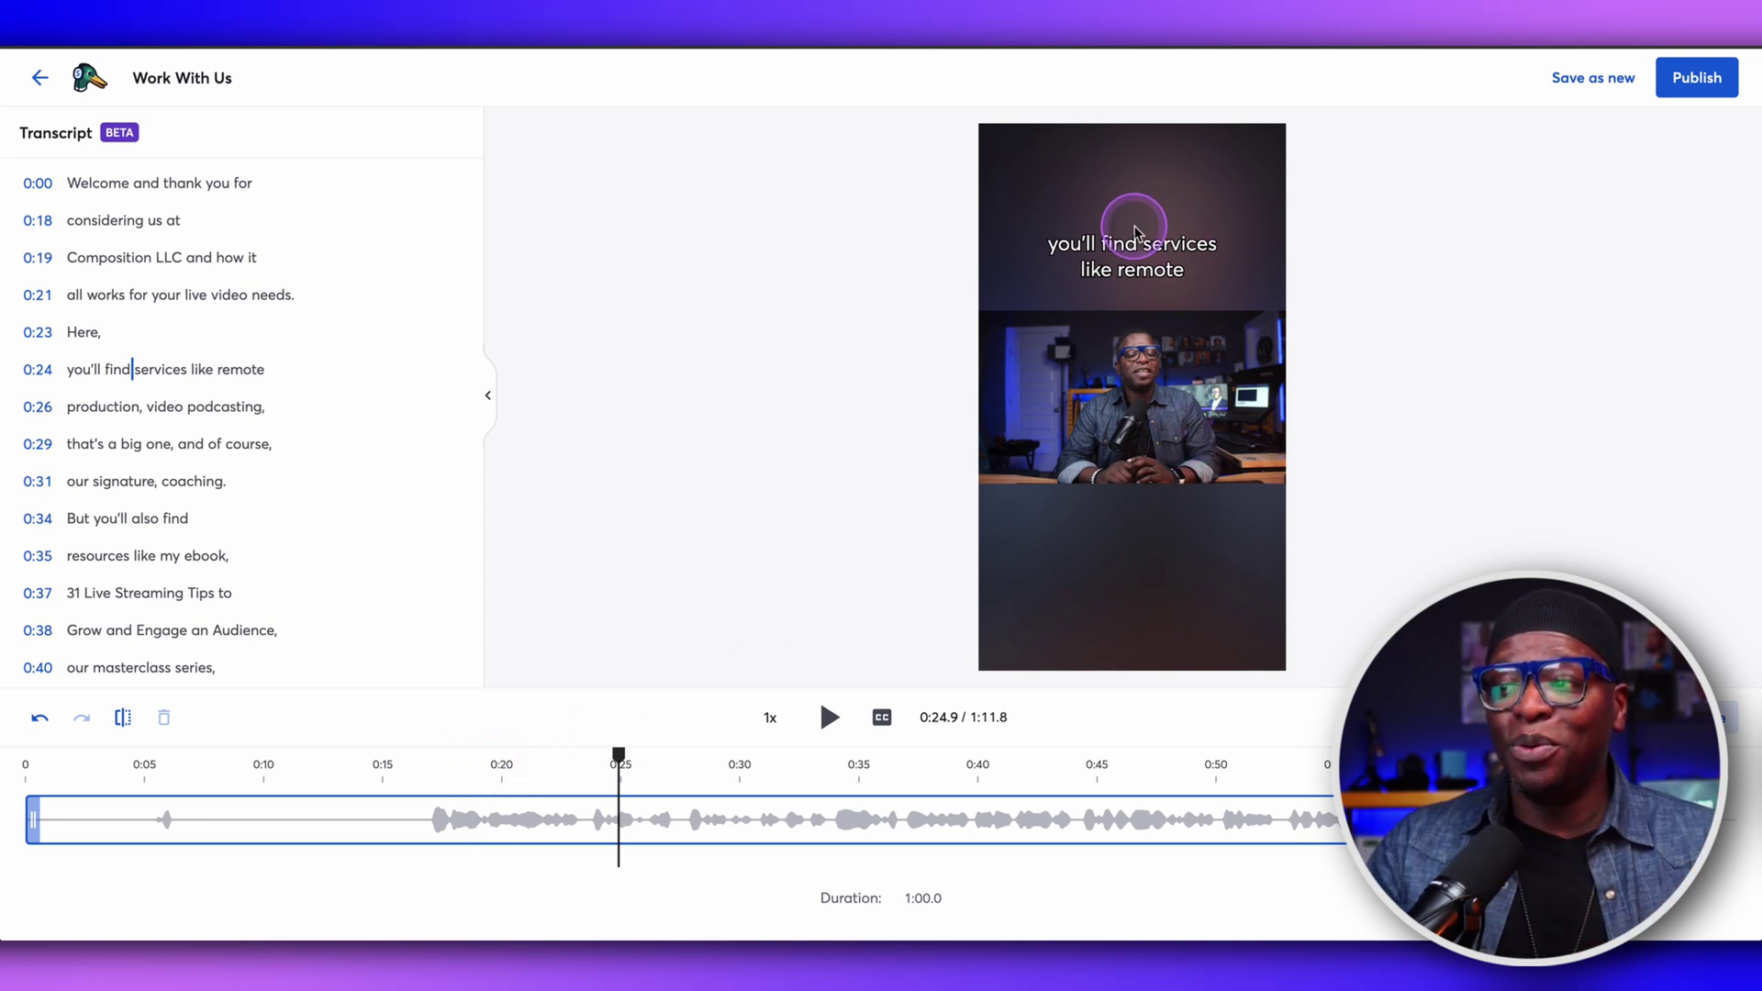
{"action": "left_click", "coordinate": [1118, 335]}
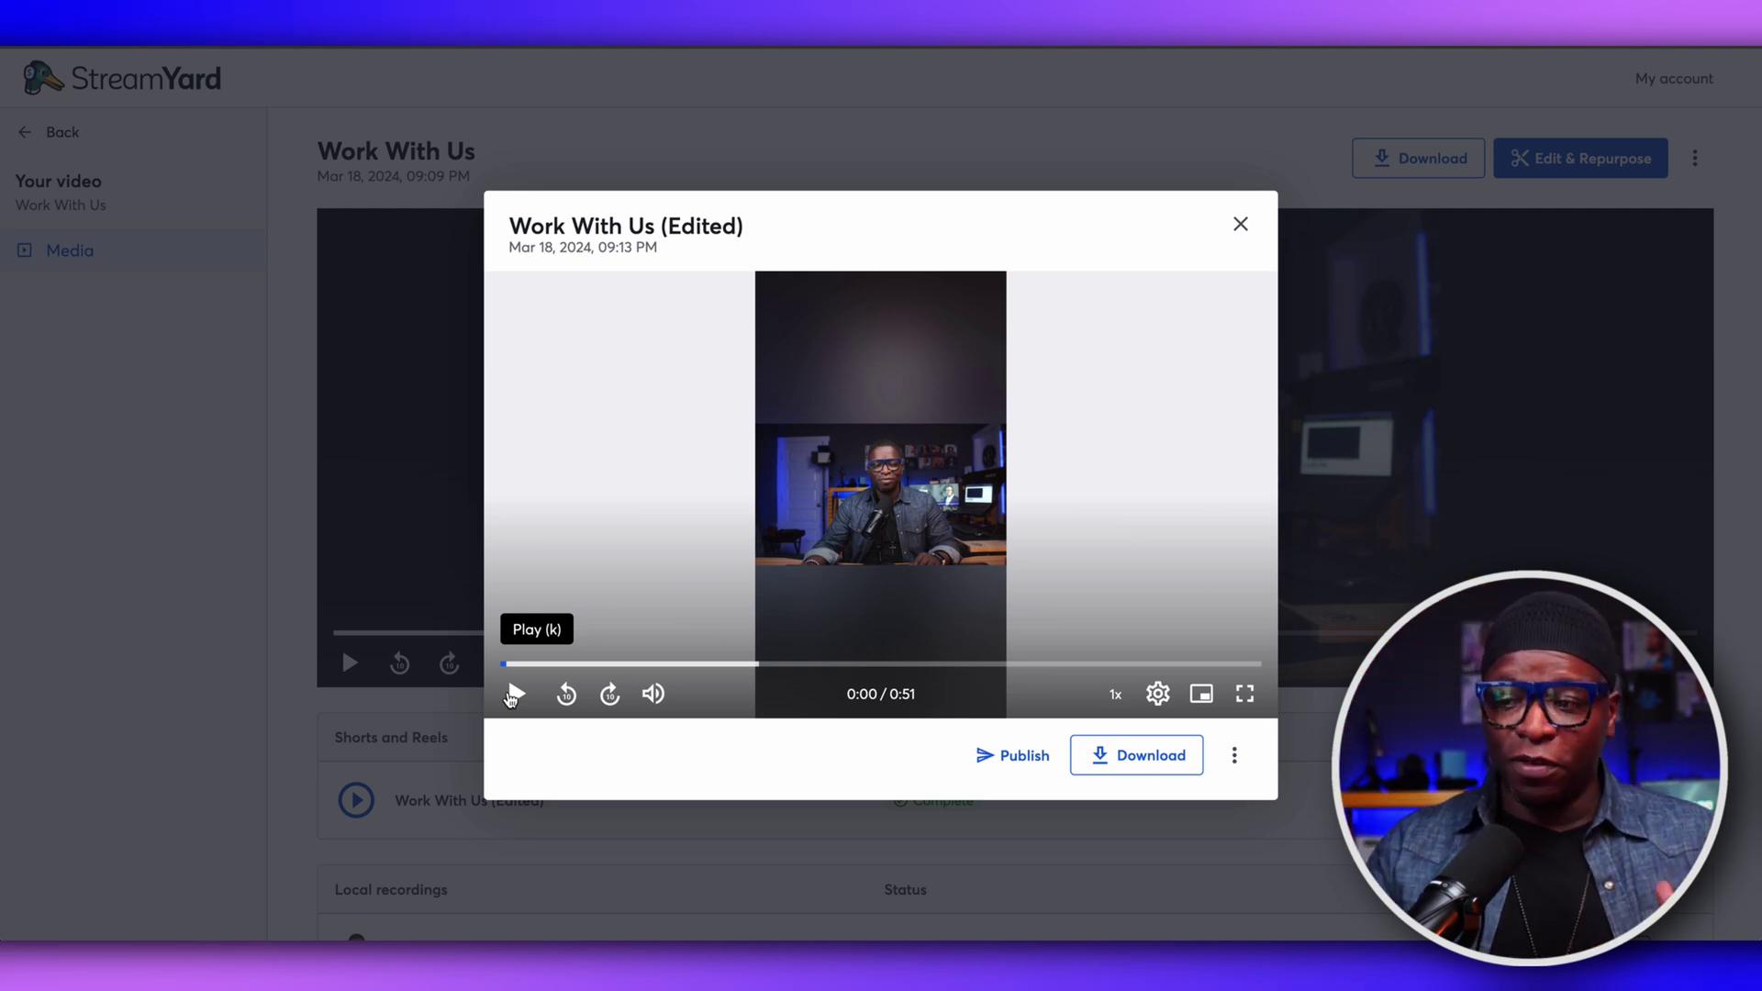
Play the Work With Us (Edited) and Test Vertical (Edited) shorts, closing each player.
{"action": "left_click", "coordinate": [518, 695]}
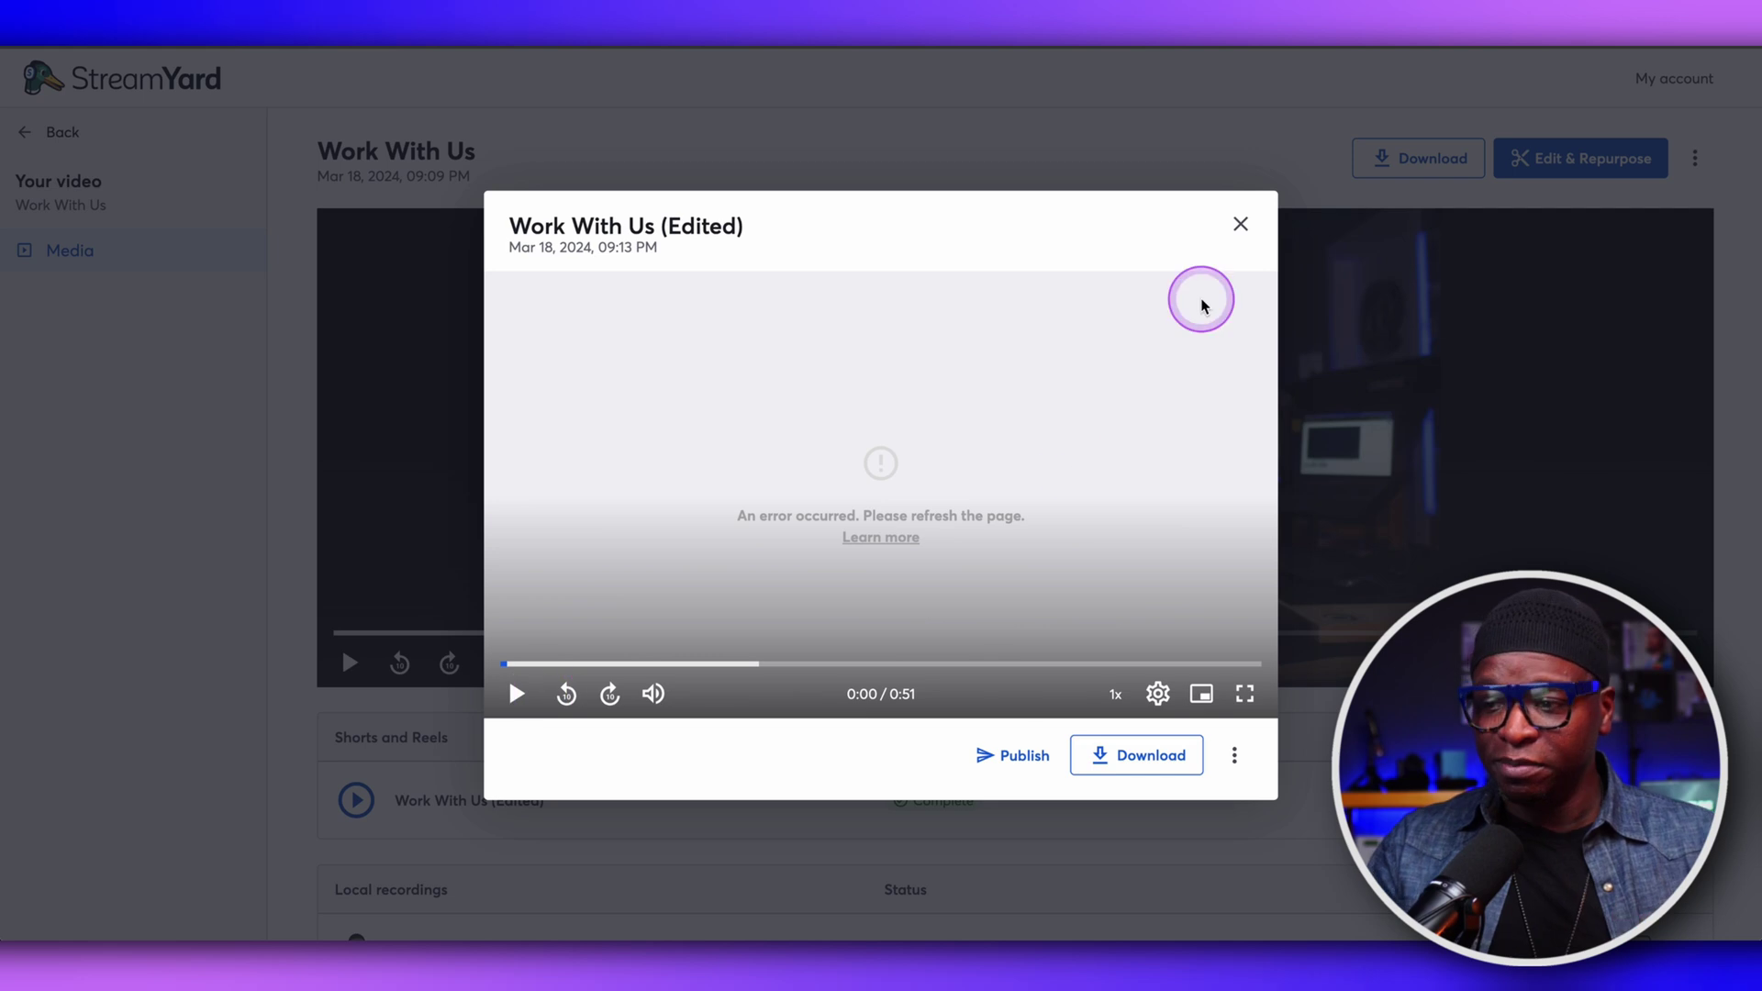
{"action": "left_click", "coordinate": [1239, 226]}
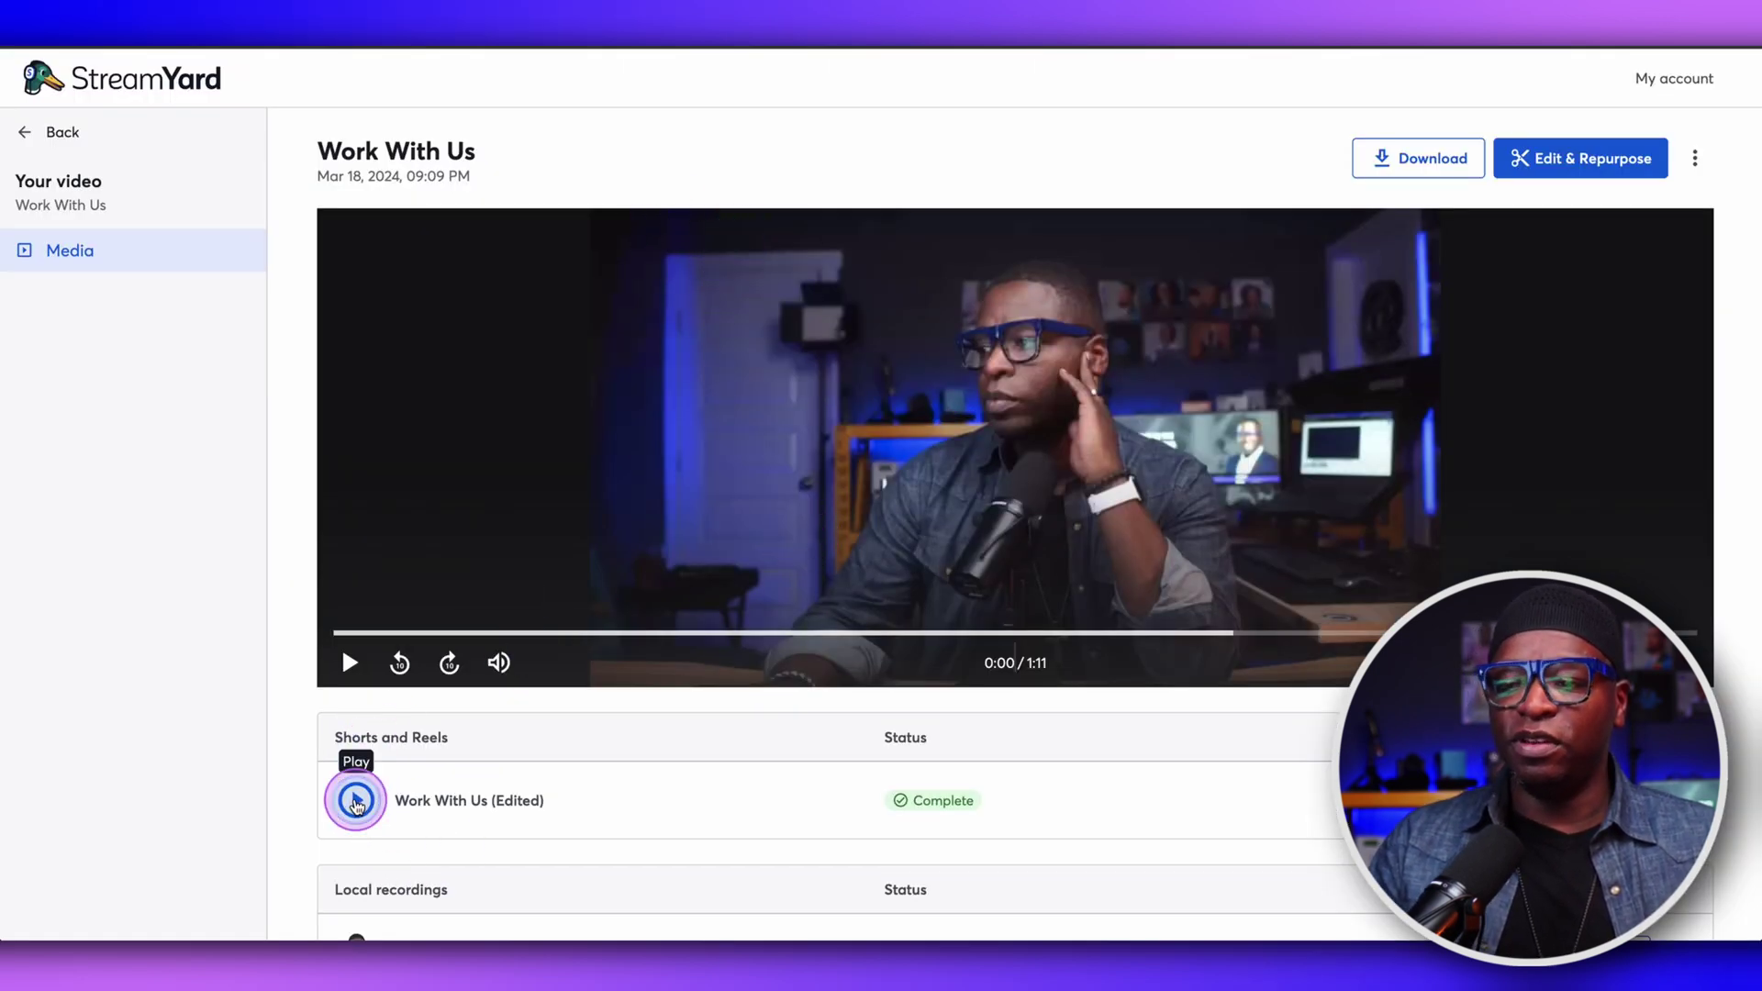
{"action": "left_click", "coordinate": [356, 799]}
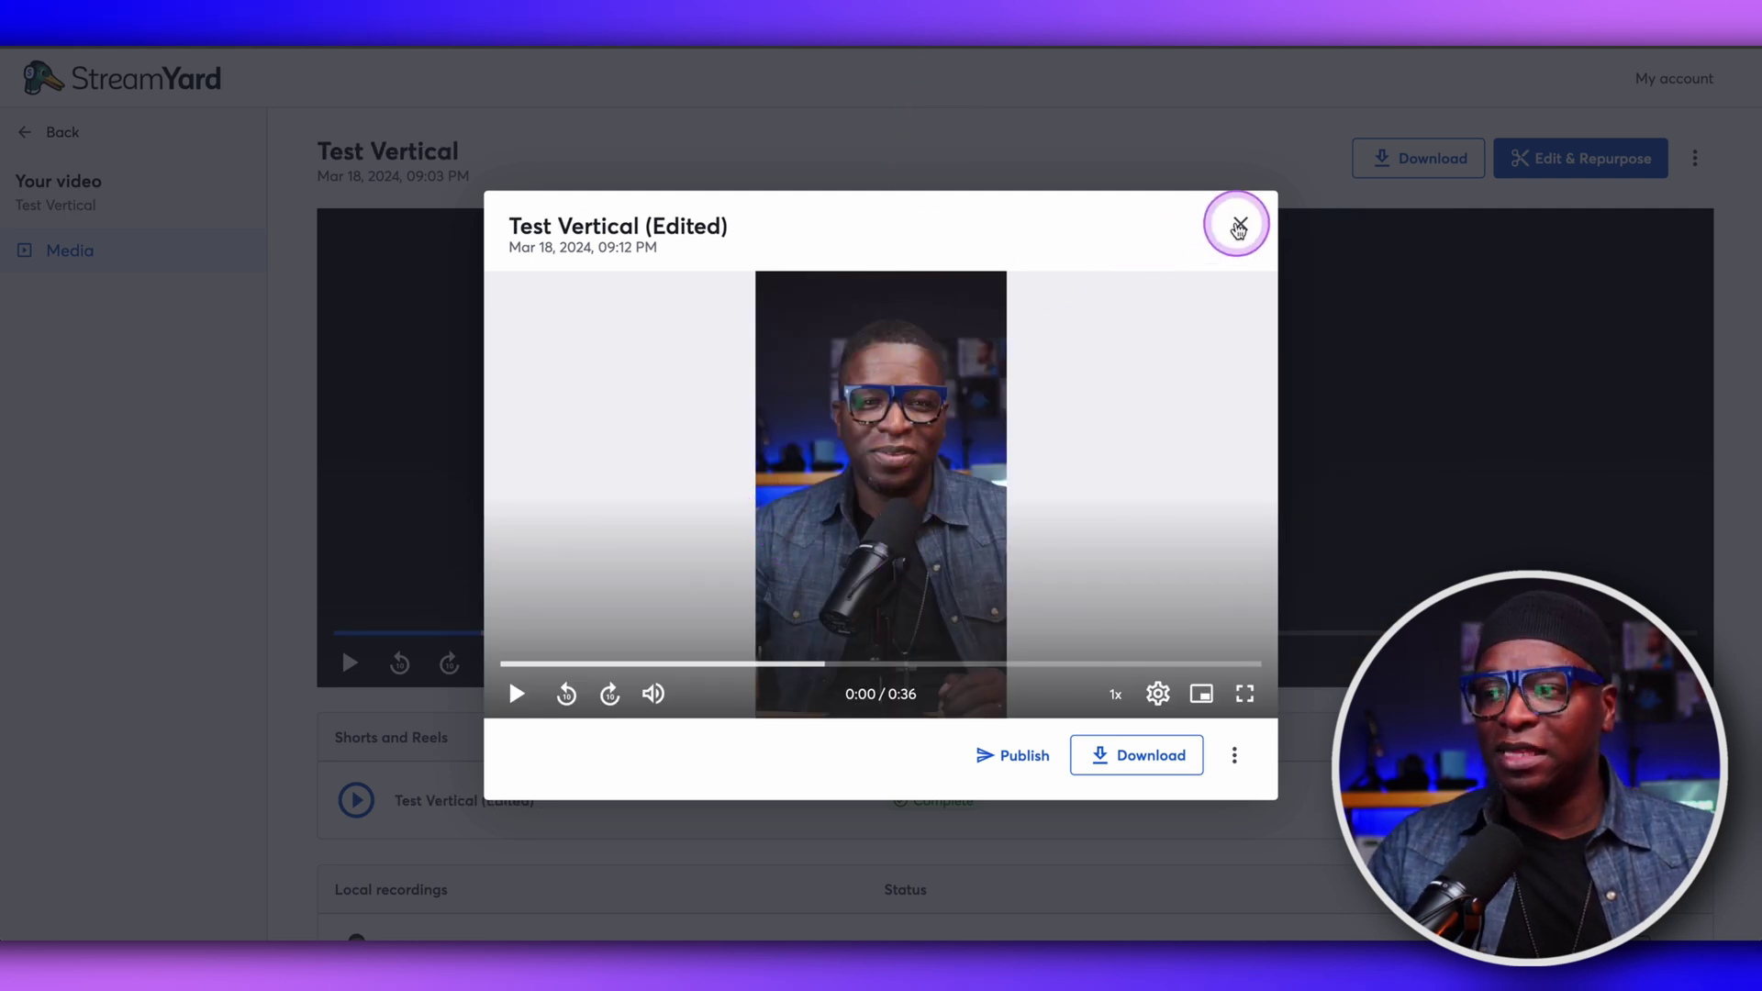
{"action": "left_click", "coordinate": [1239, 224]}
{"action": "left_click", "coordinate": [356, 800]}
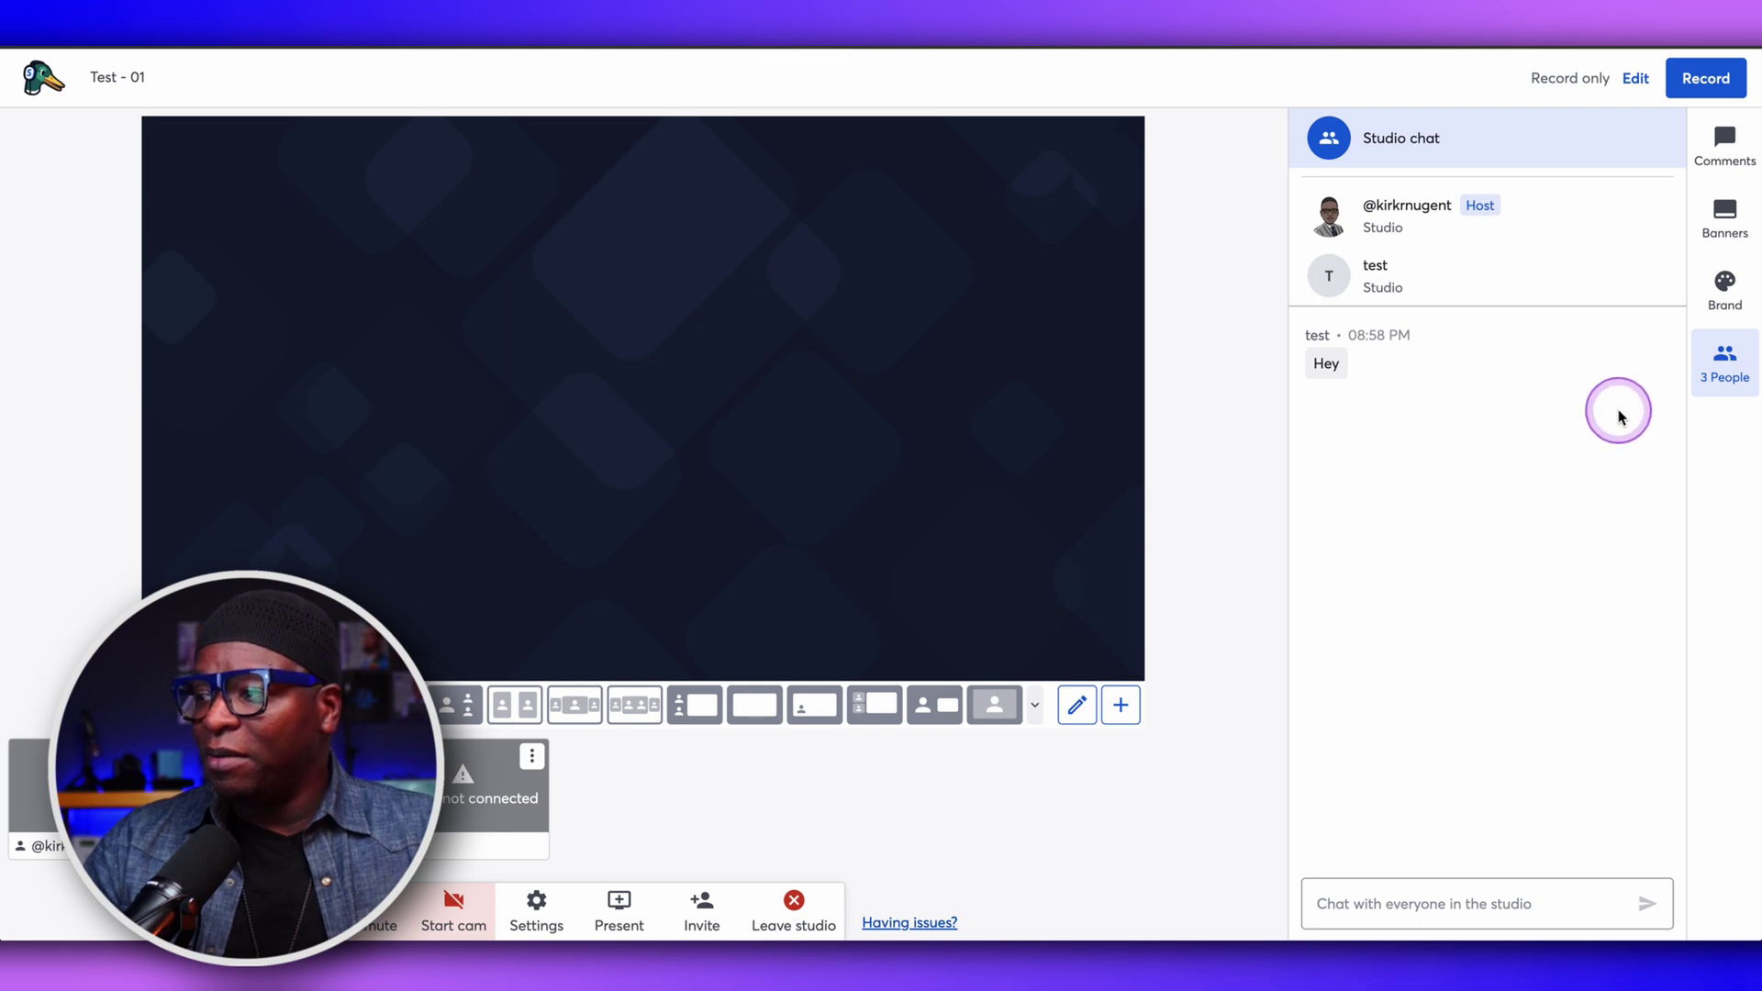
{"action": "left_click", "coordinate": [1733, 220]}
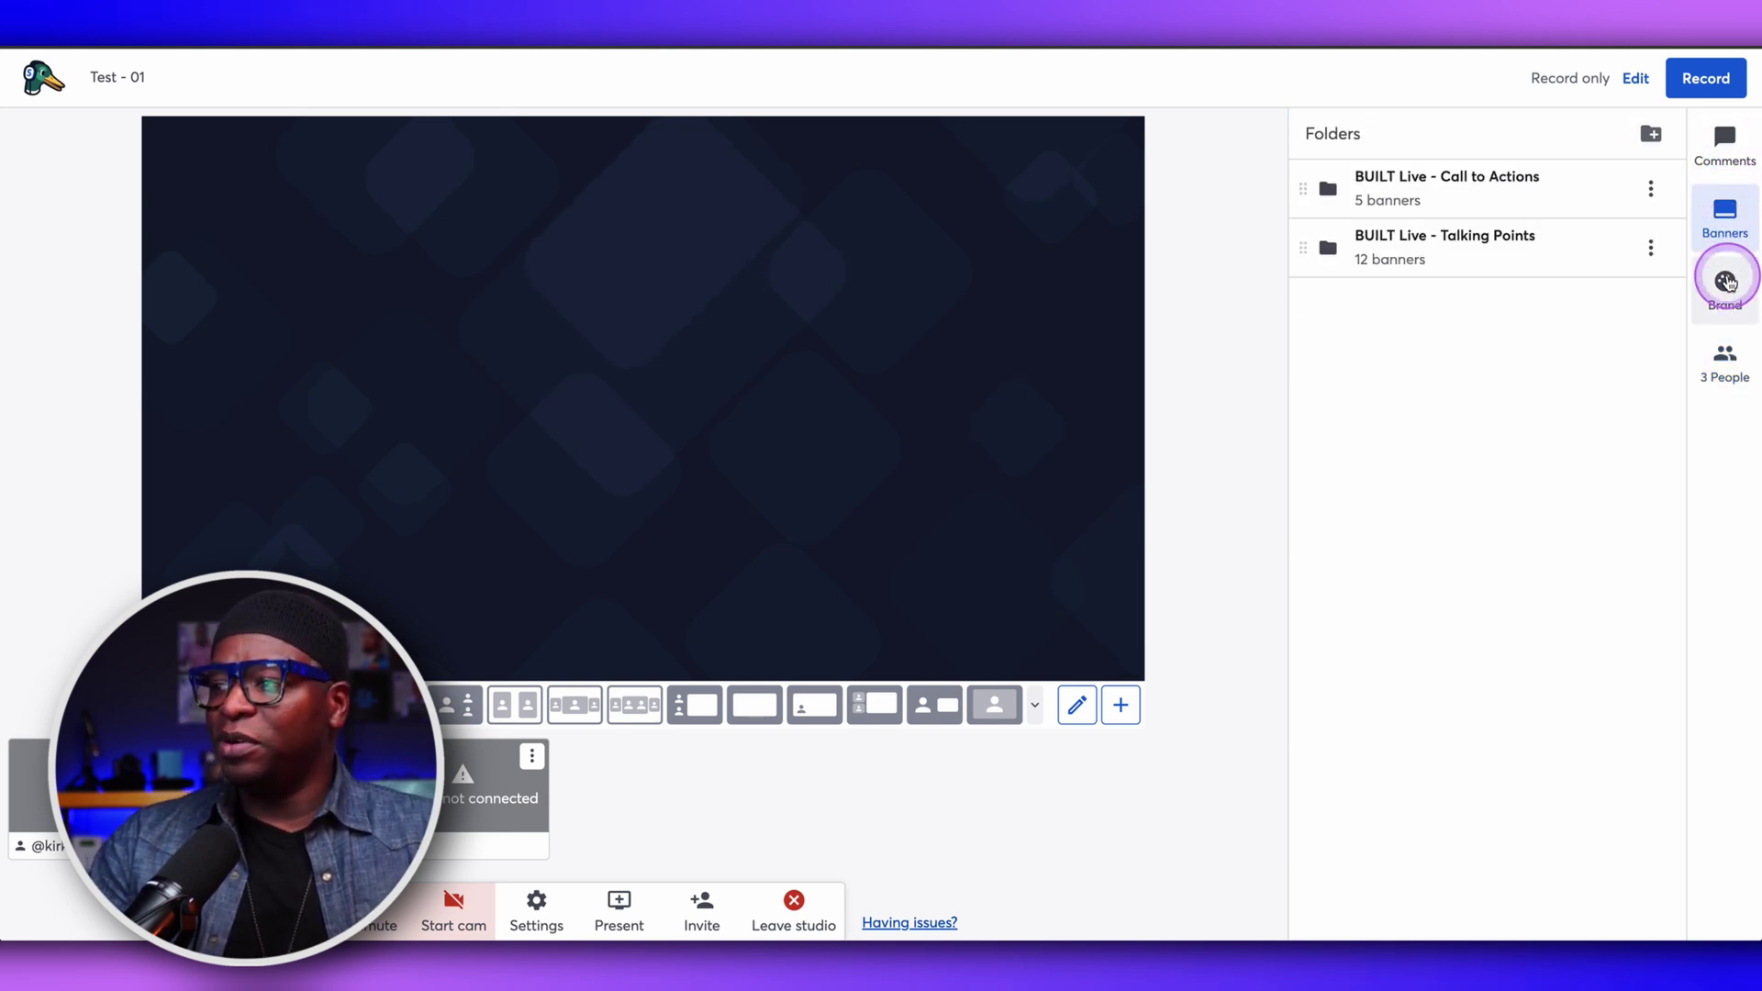
{"action": "left_click", "coordinate": [1729, 286]}
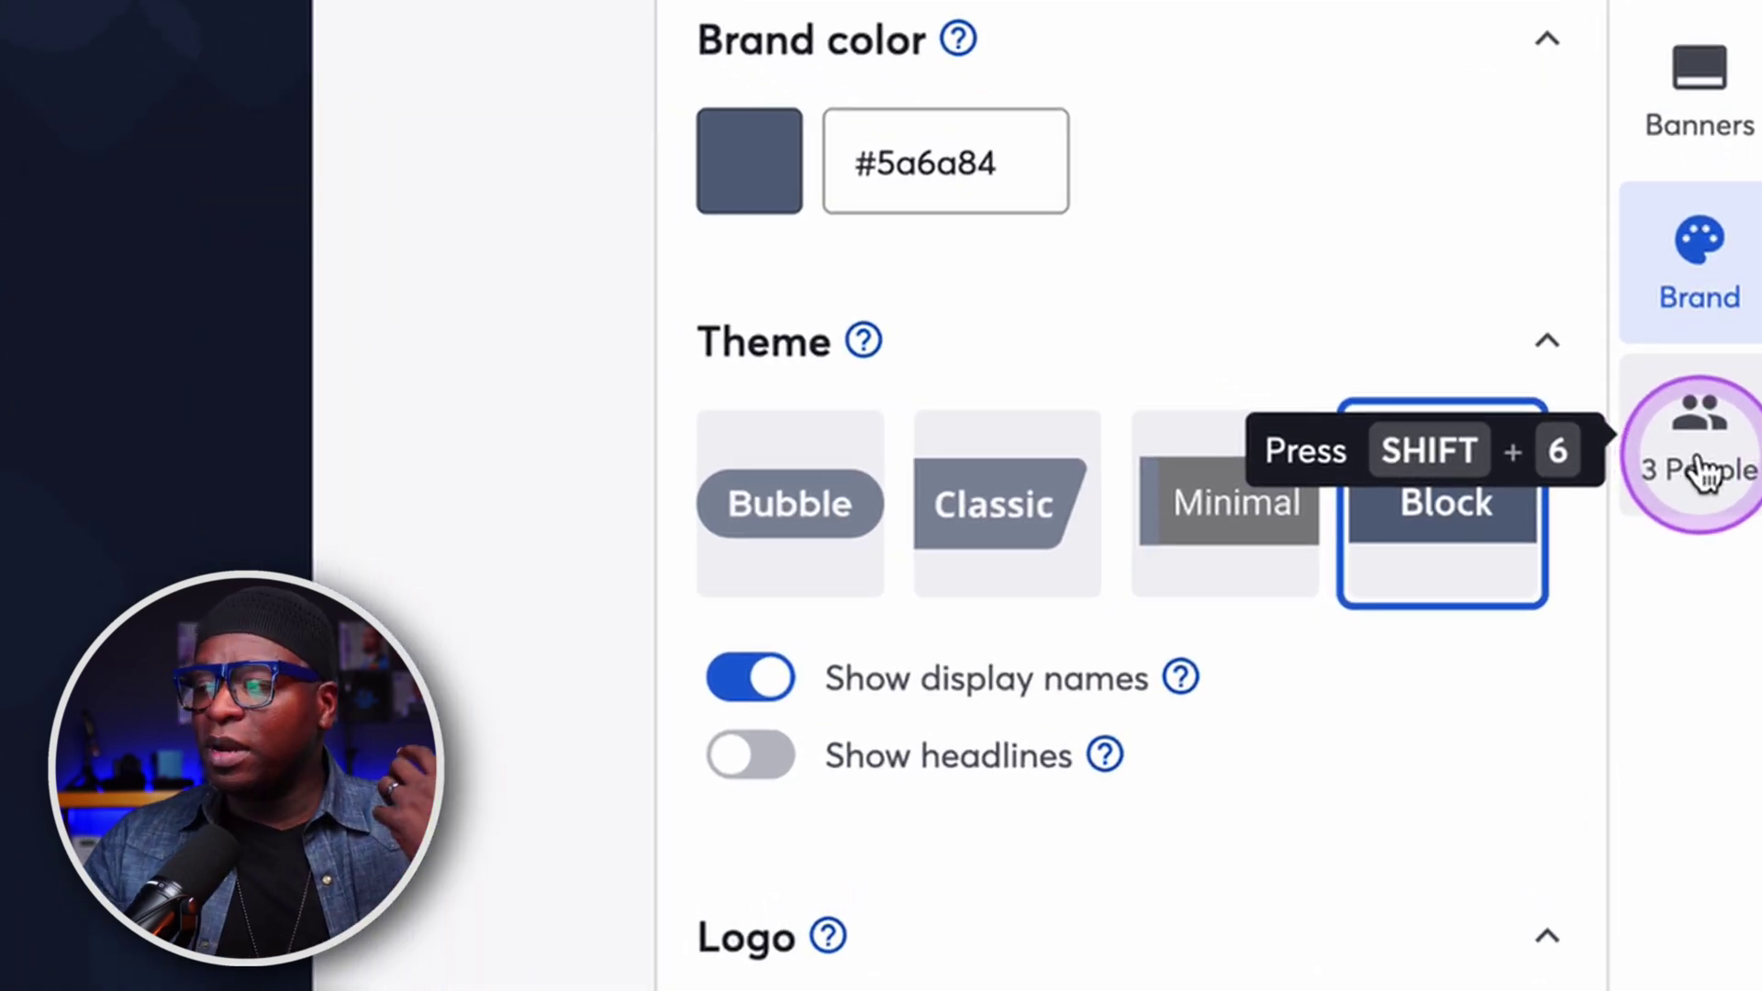
{"action": "left_click", "coordinate": [1699, 475]}
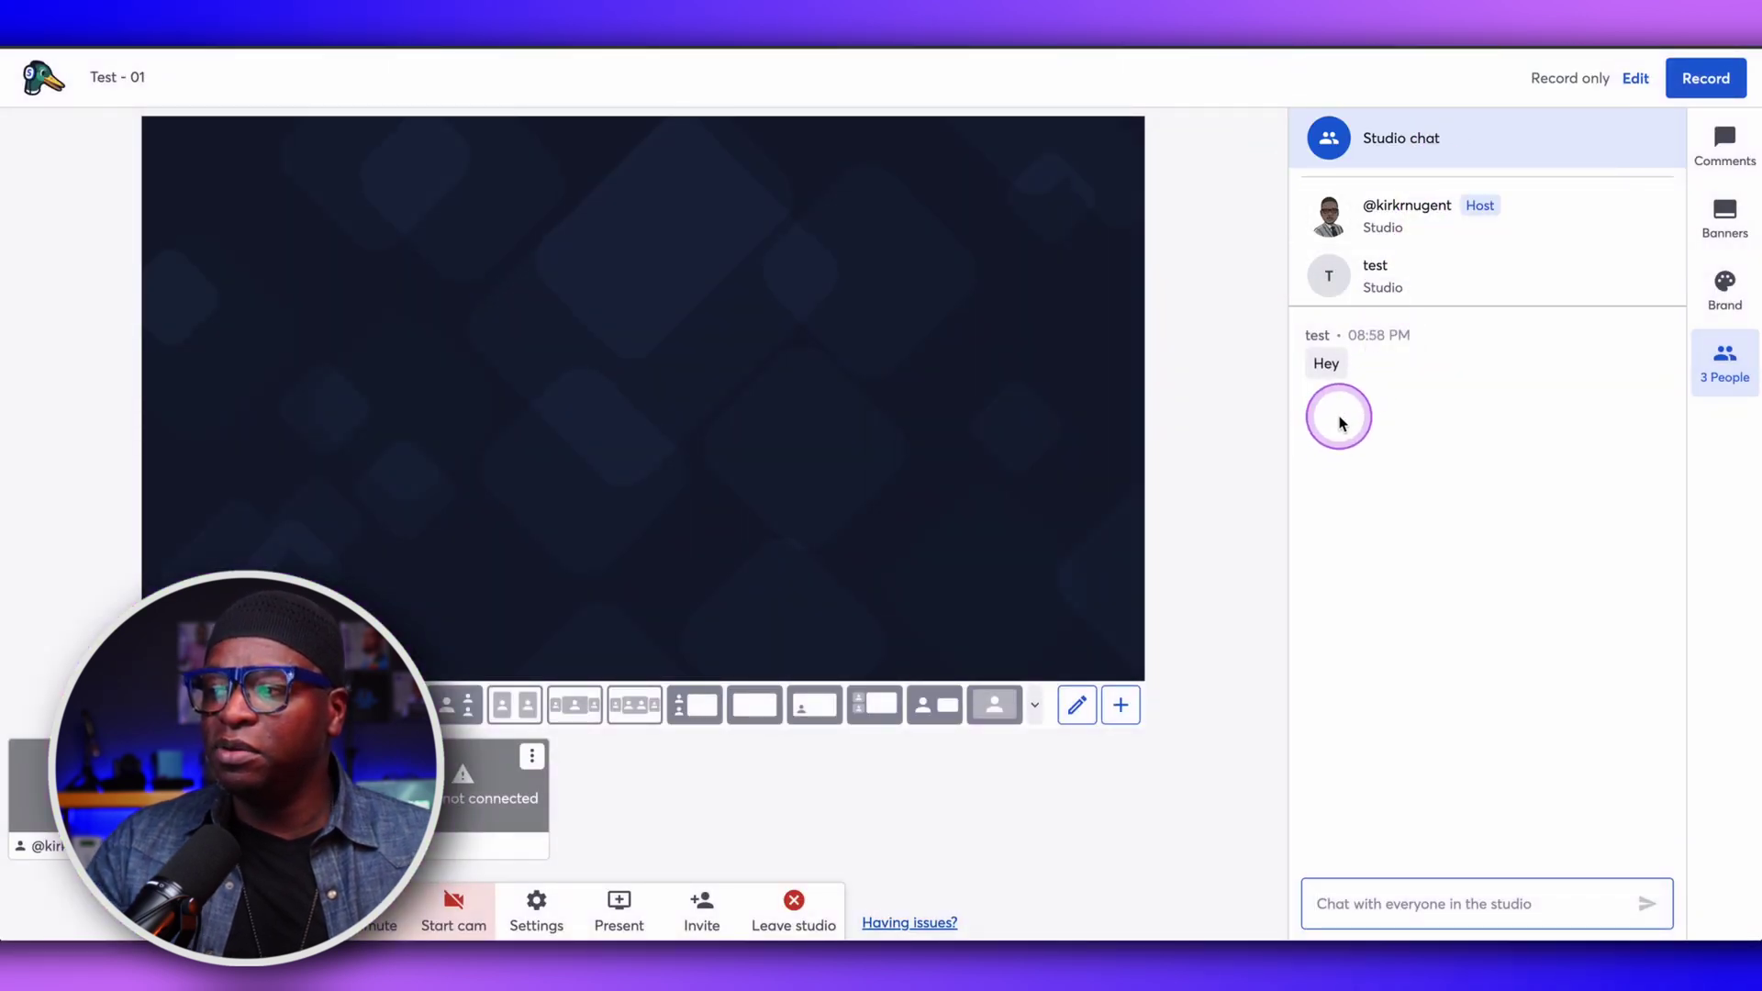
Post 'Test' to the whole studio chat.
{"action": "left_click", "coordinate": [1387, 902]}
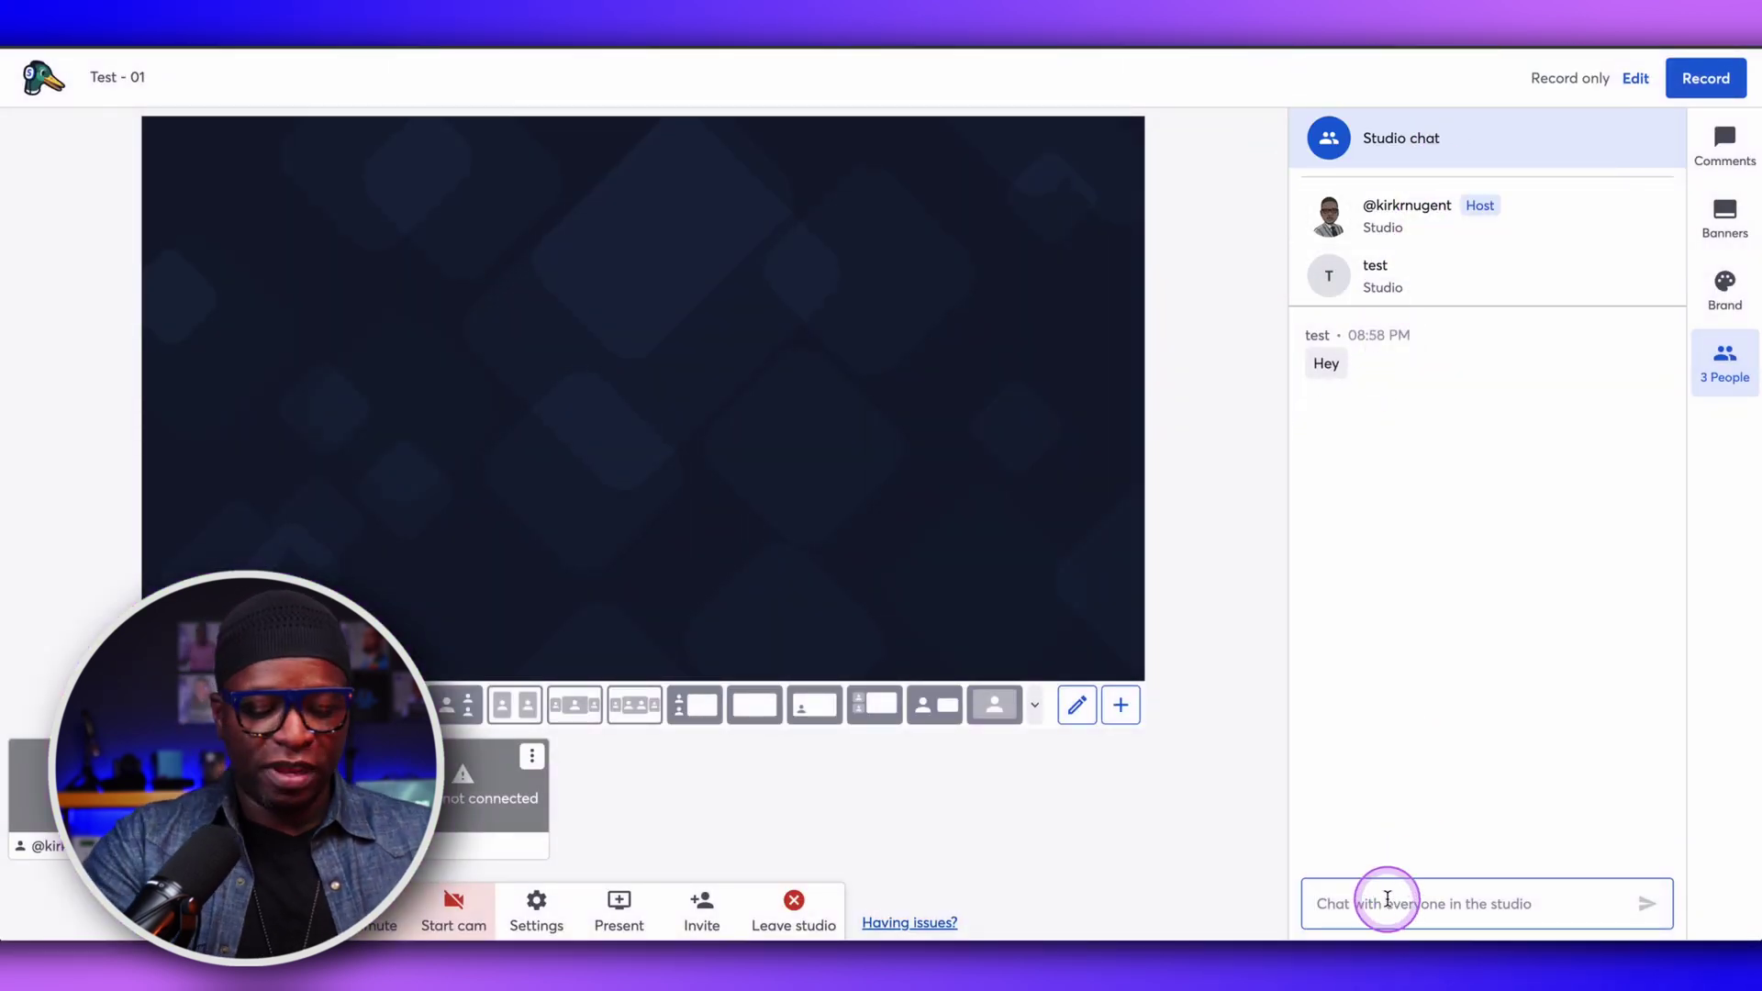
{"action": "type", "text": "Test"}
{"action": "key", "text": "Return"}
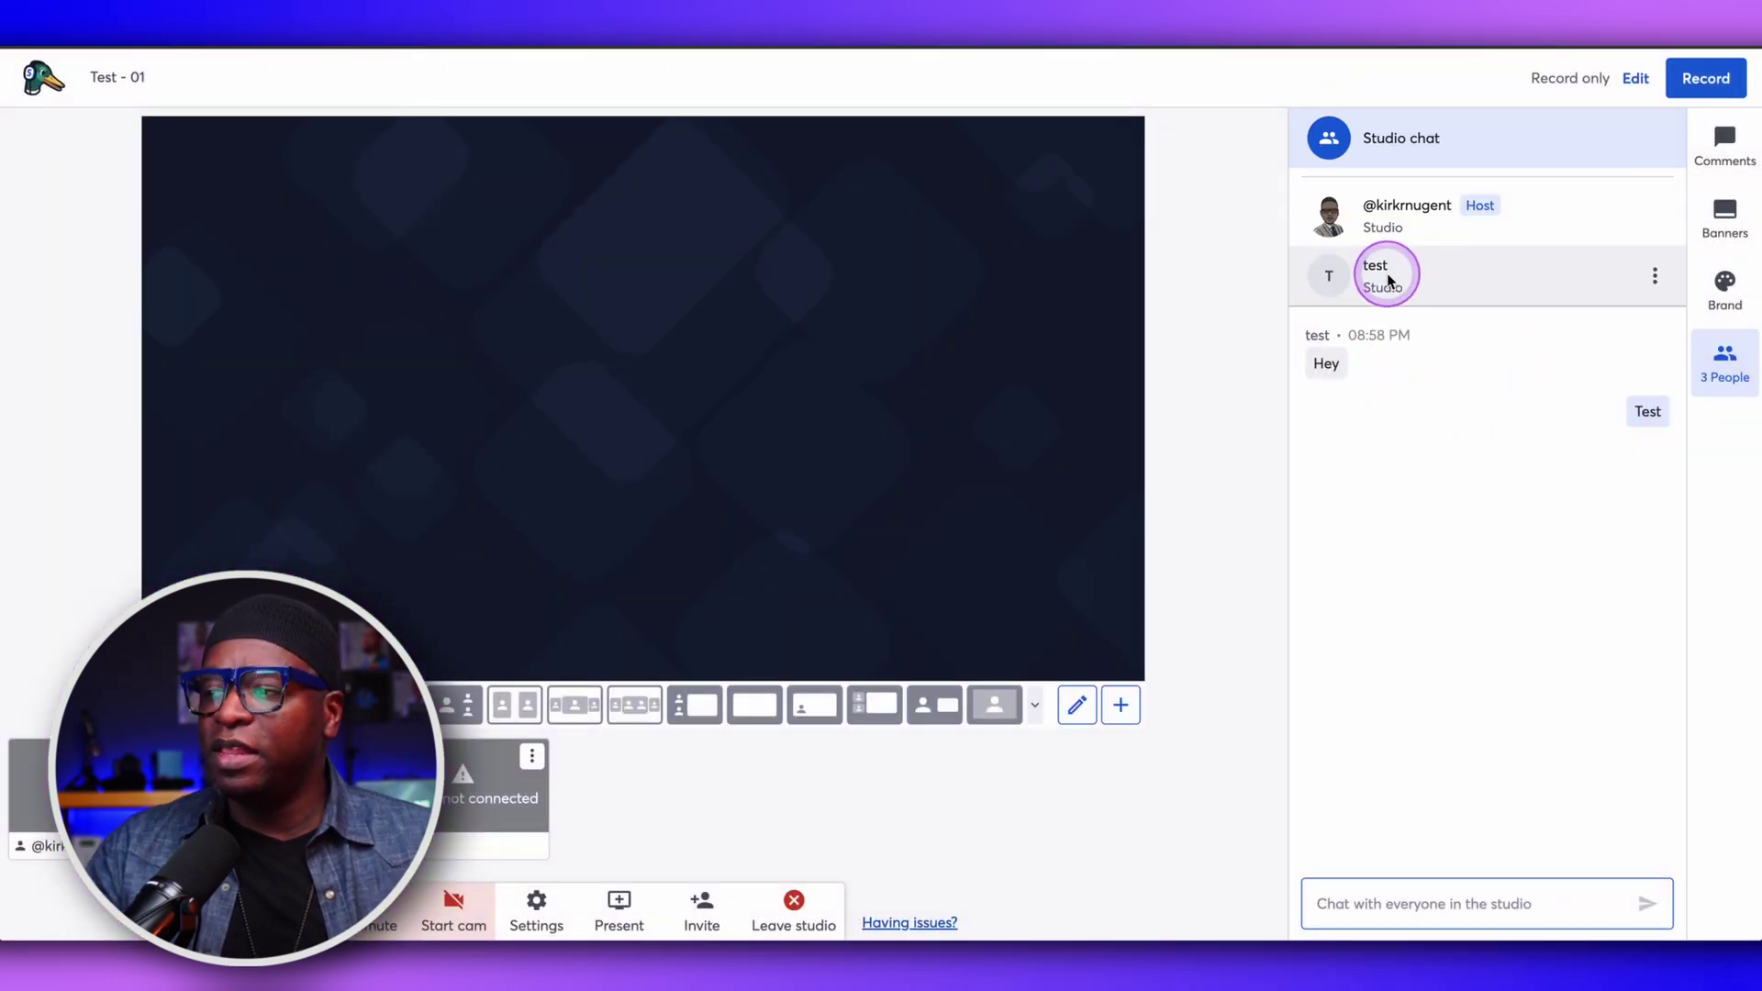
Send a private message to the guest 'test', then go back to Studio chat.
{"action": "left_click", "coordinate": [1389, 279]}
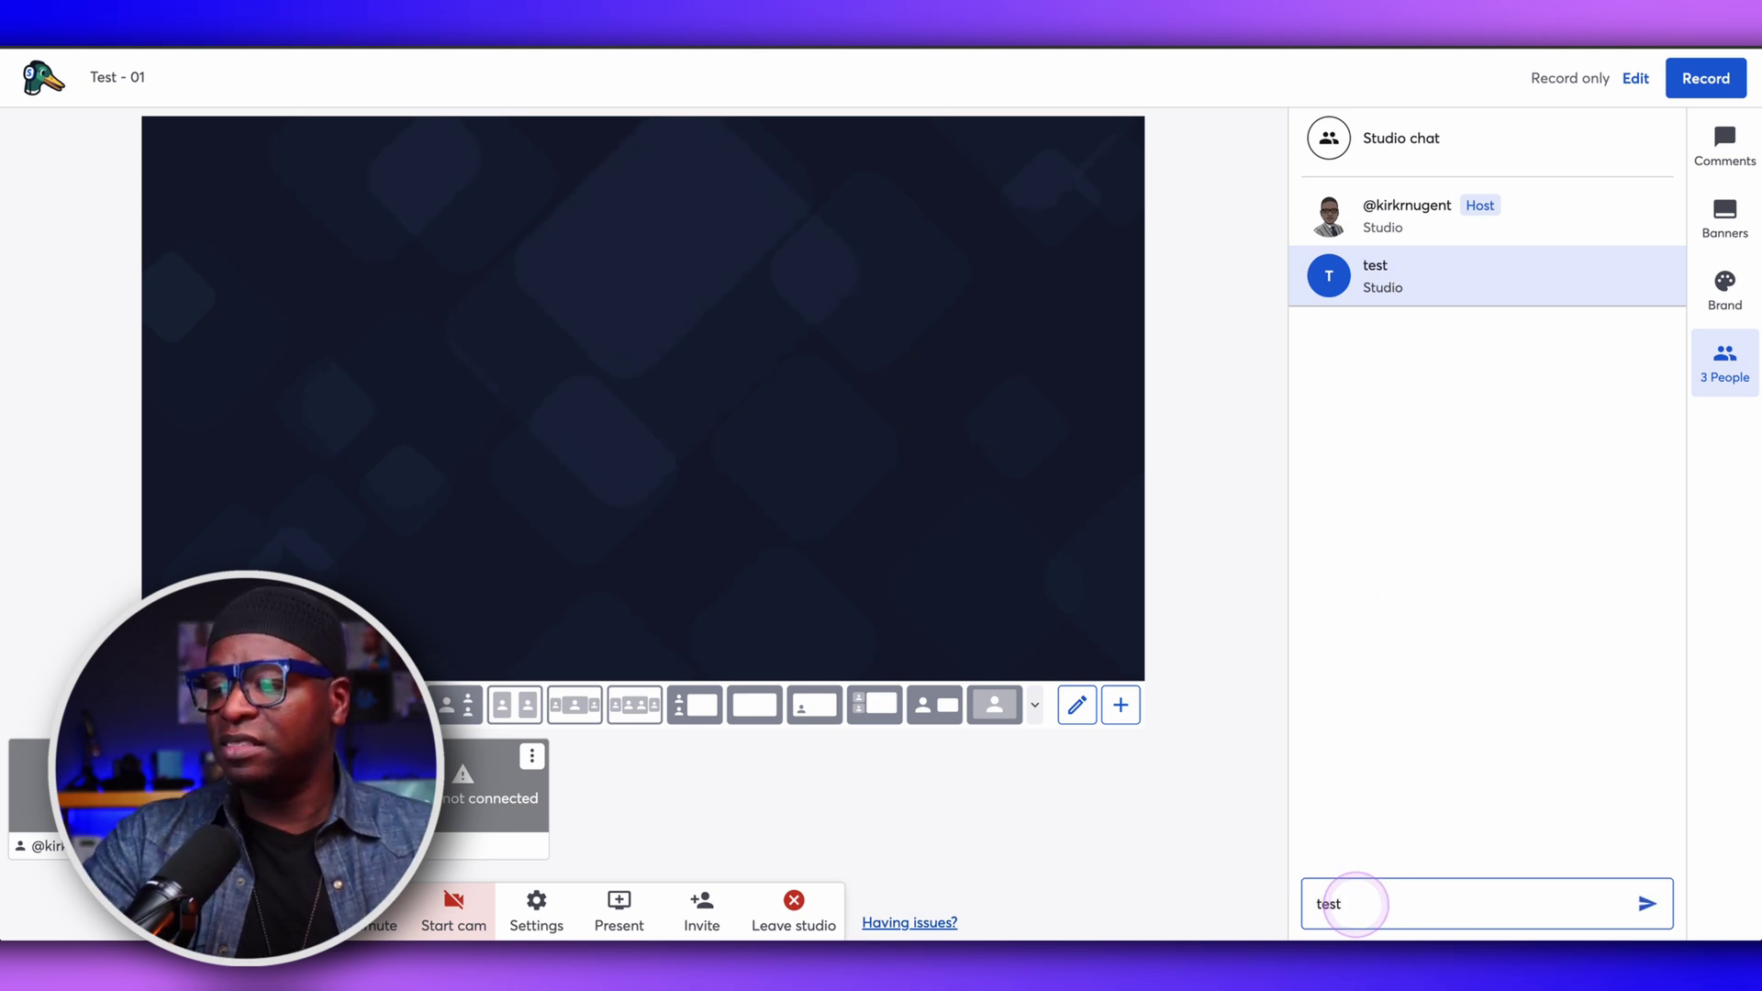
{"action": "key", "text": "Return"}
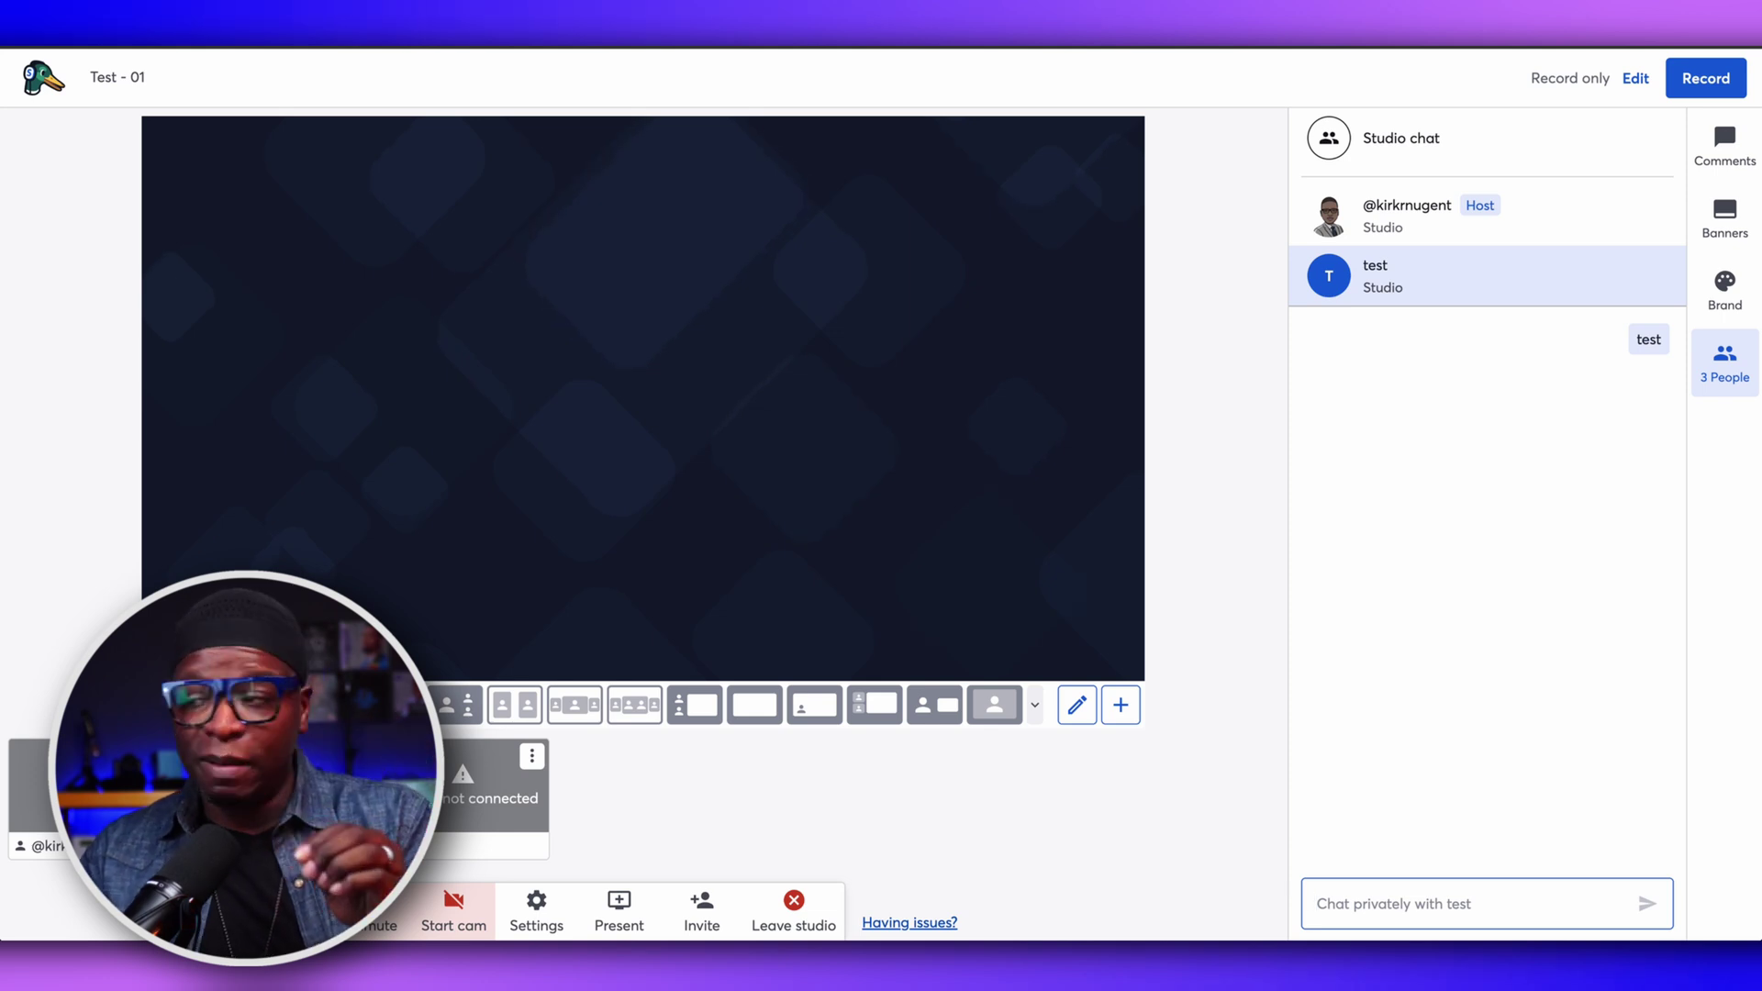
{"action": "left_click", "coordinate": [1443, 142]}
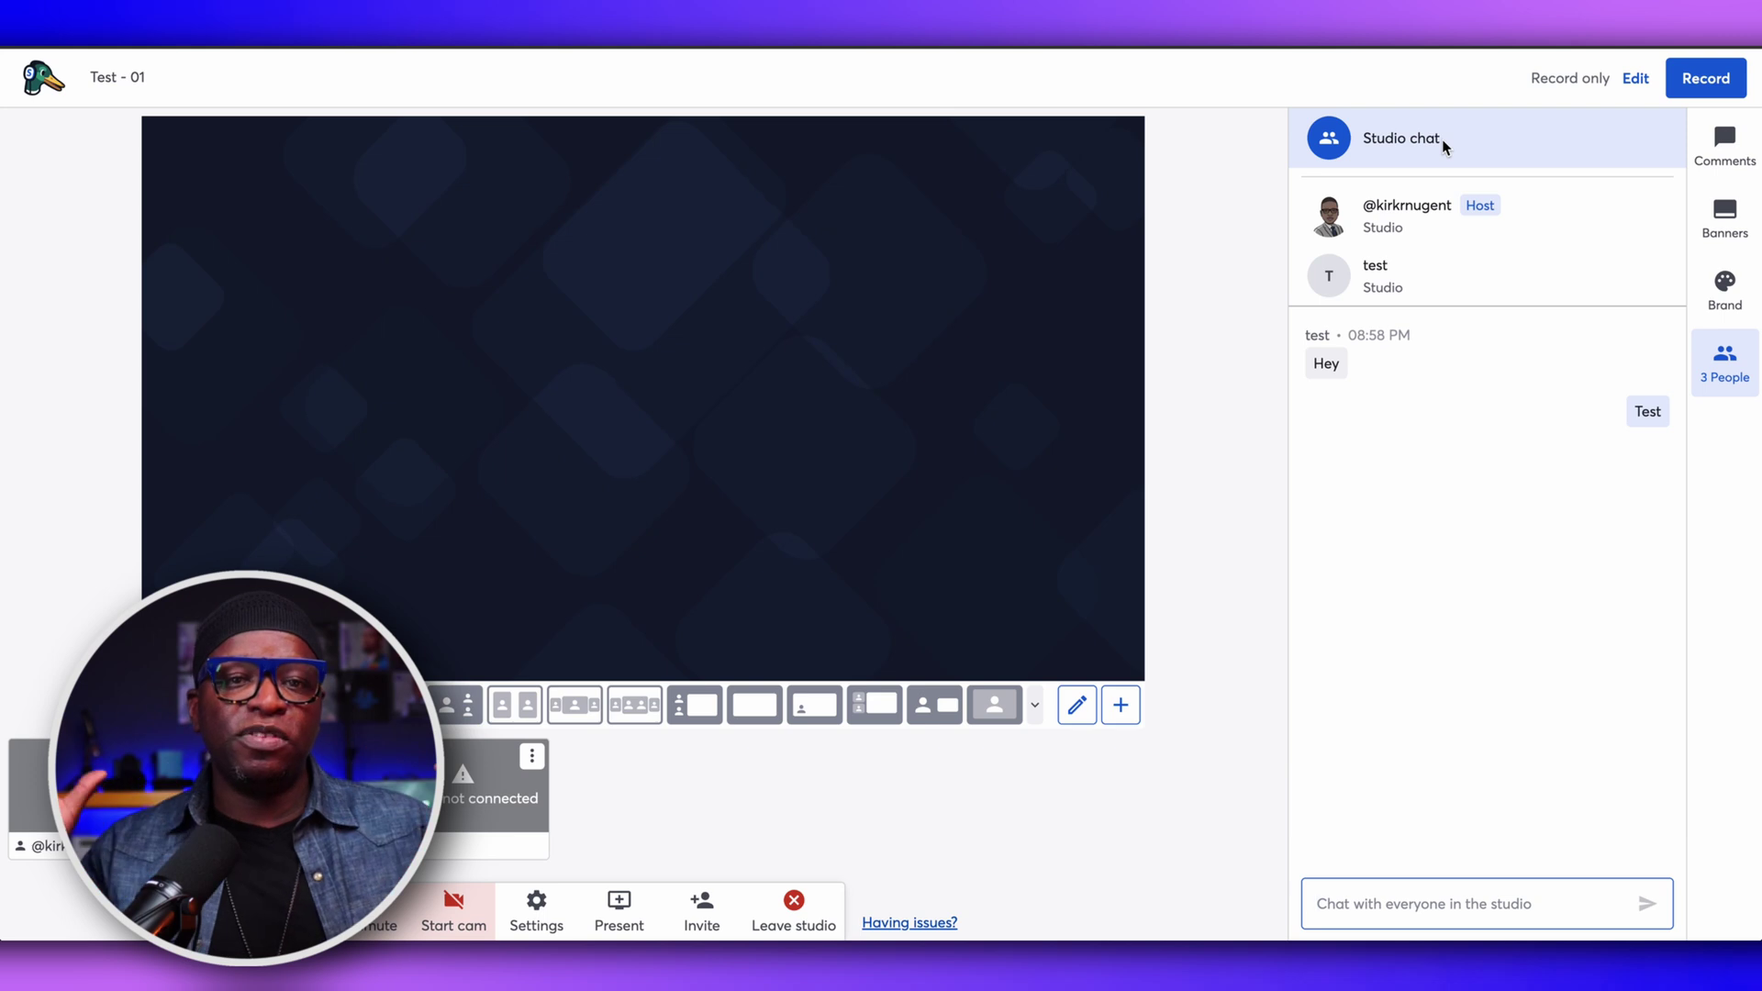
{"action": "left_click", "coordinate": [1398, 287]}
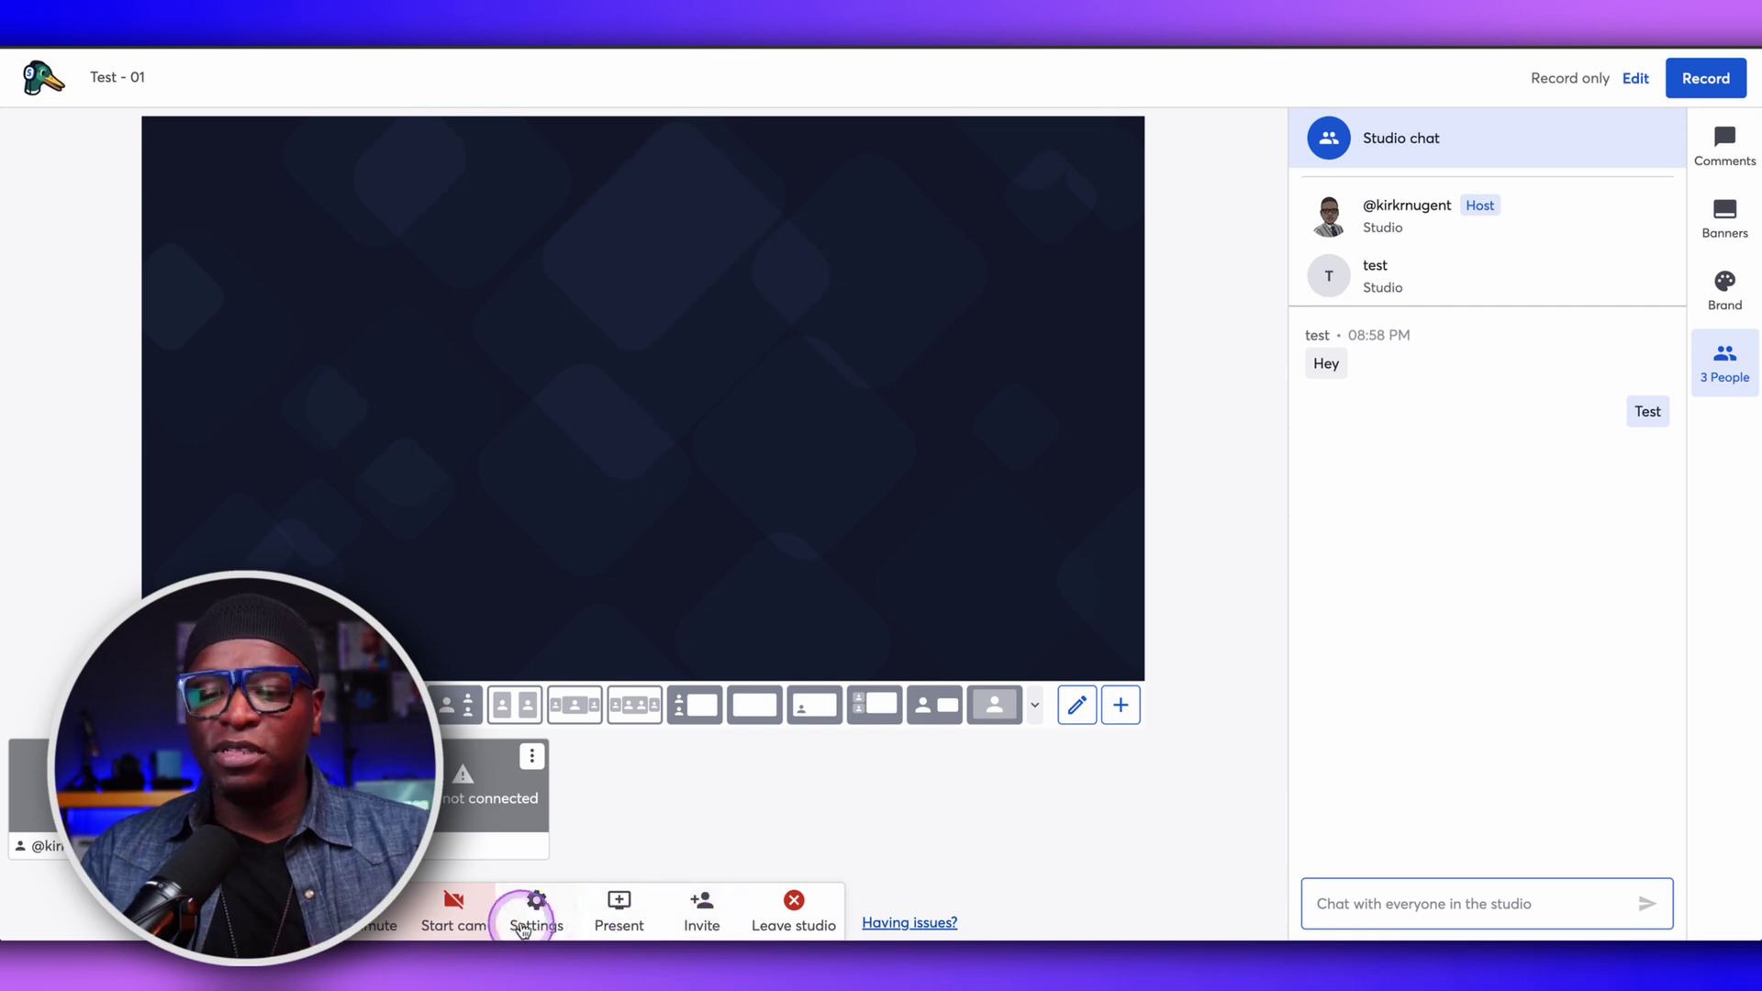
Turn on Greenroom in the Guests settings and close the Settings dialog.
{"action": "left_click", "coordinate": [538, 904]}
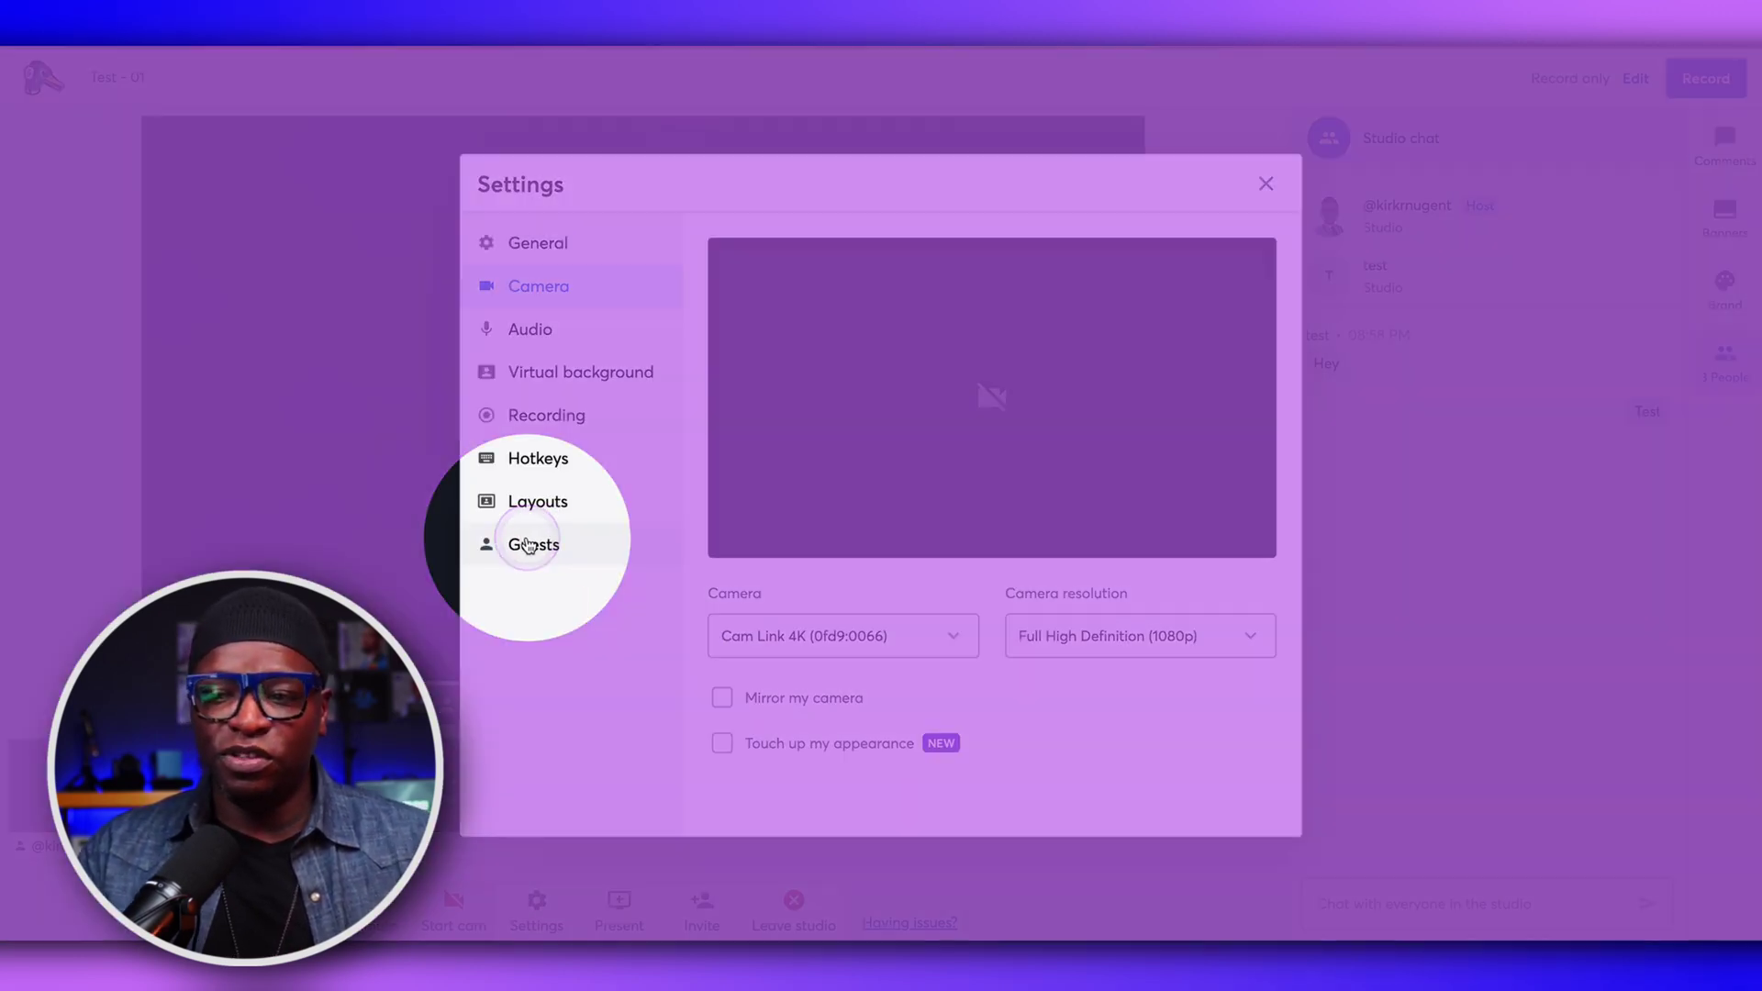
{"action": "left_click", "coordinate": [529, 545]}
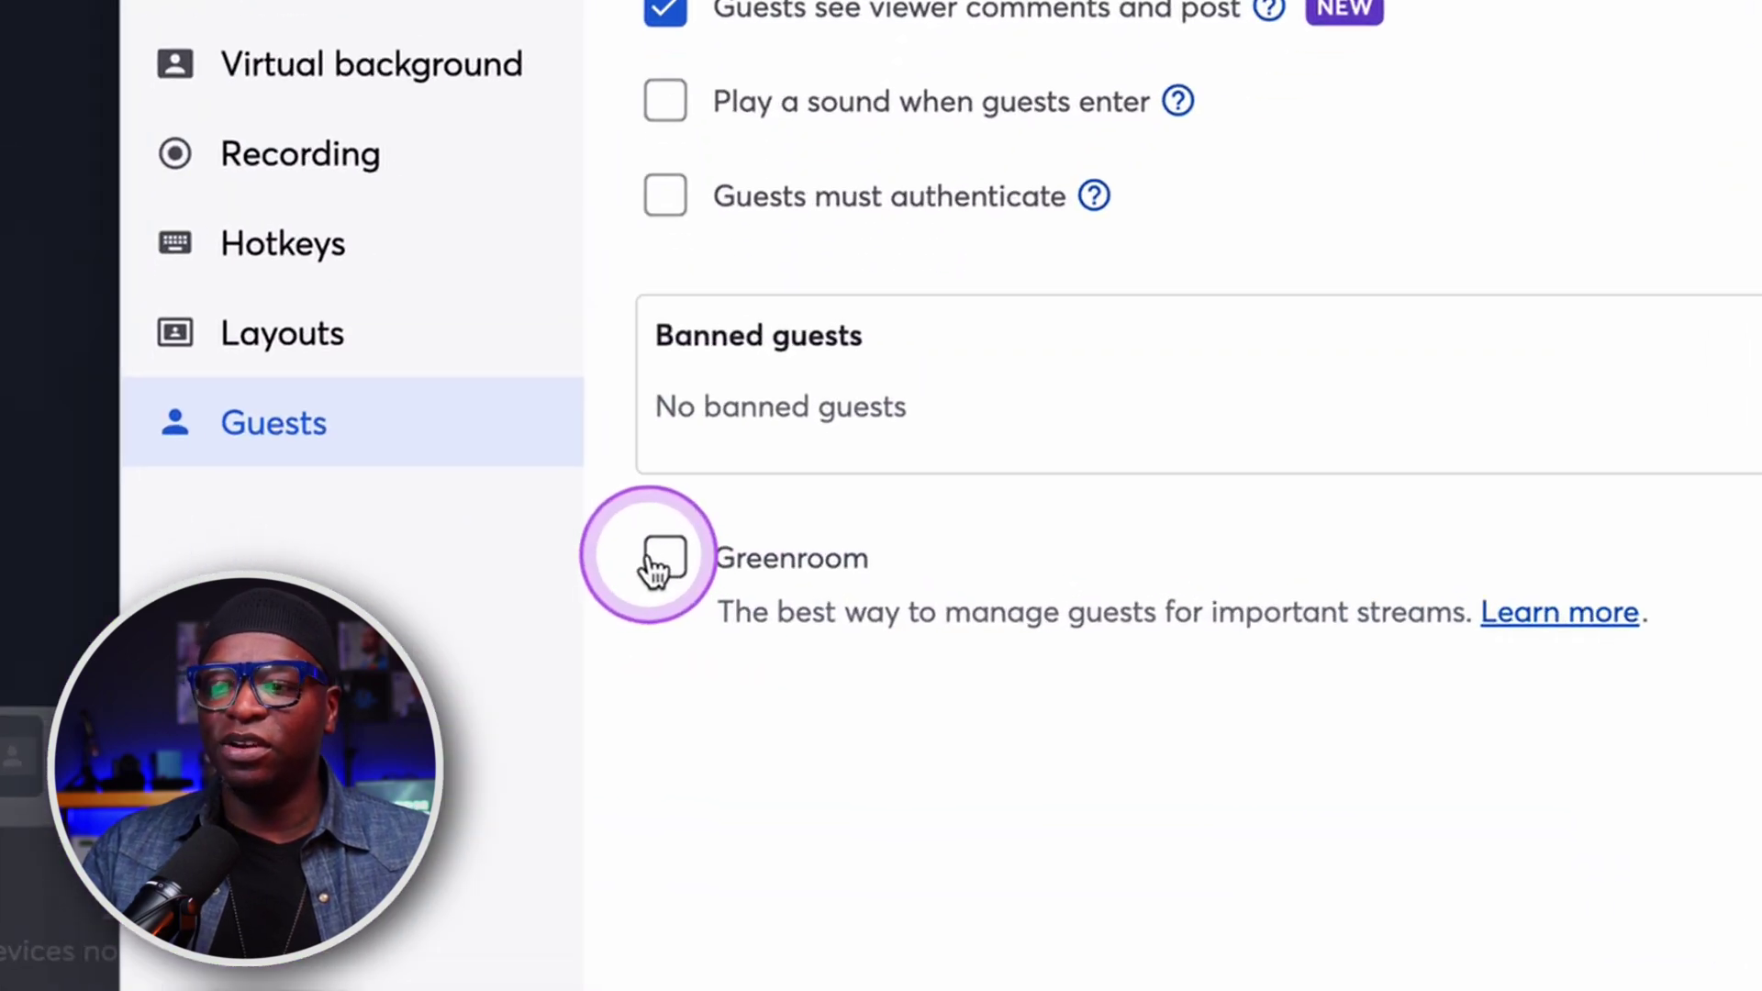
{"action": "left_click", "coordinate": [664, 556]}
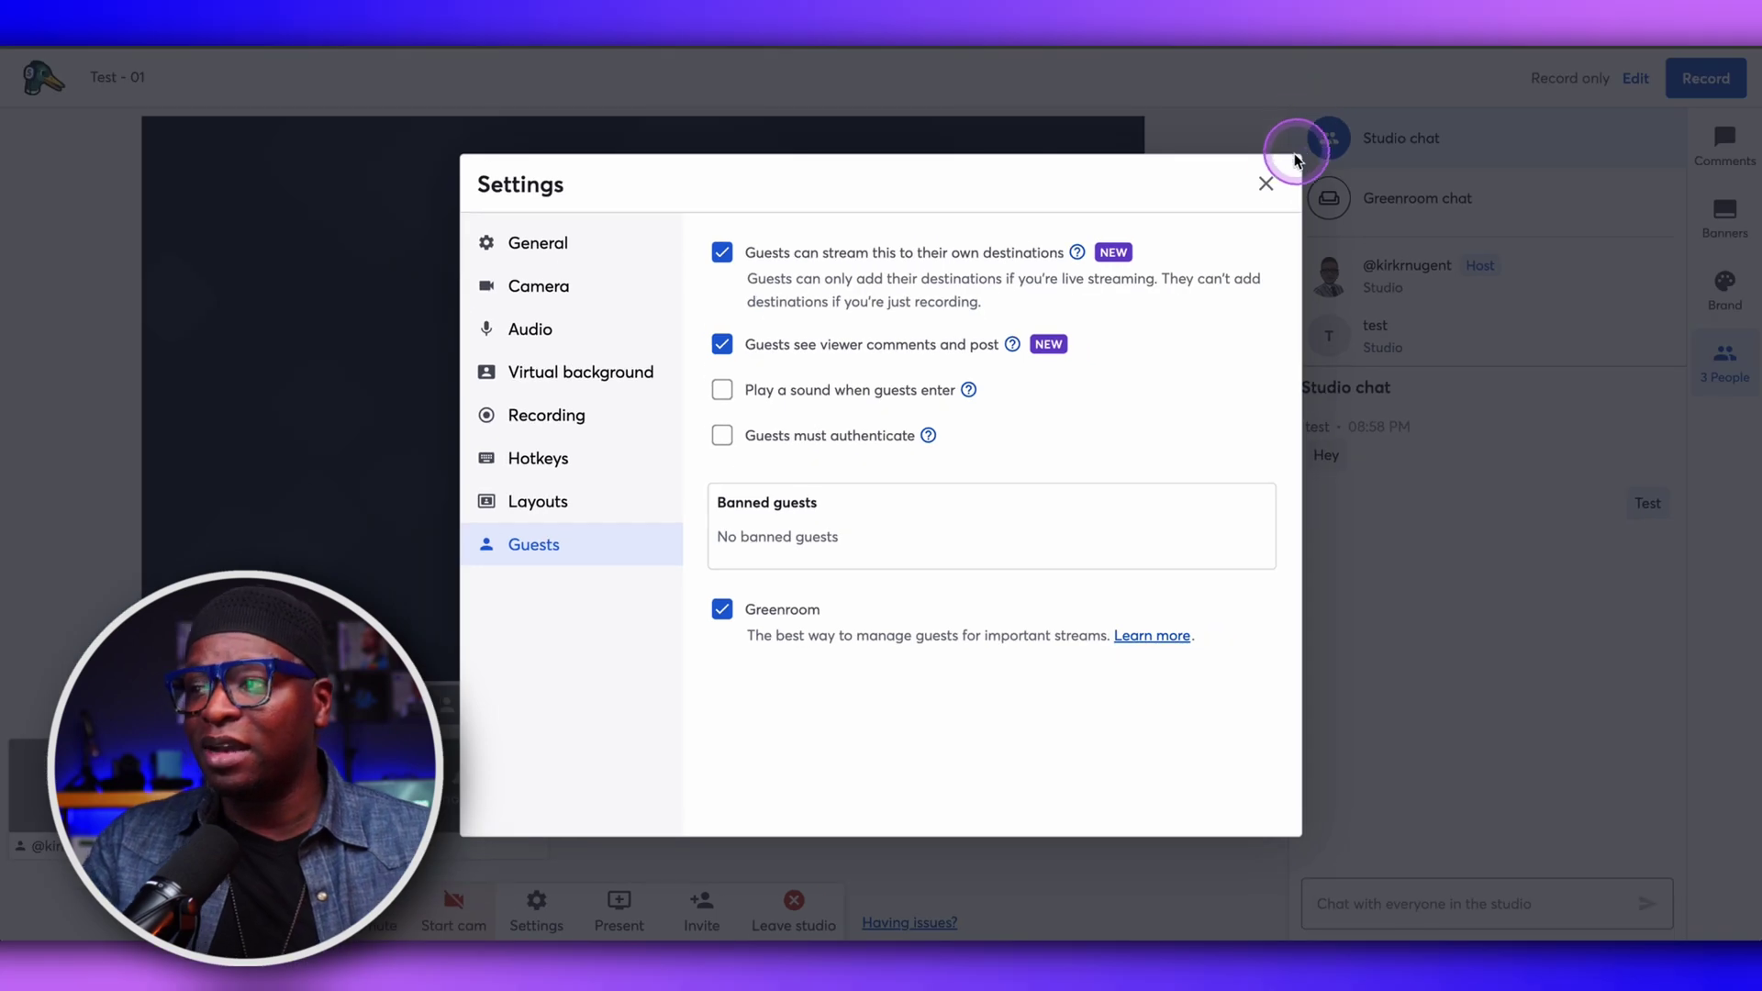
{"action": "left_click", "coordinate": [1269, 184]}
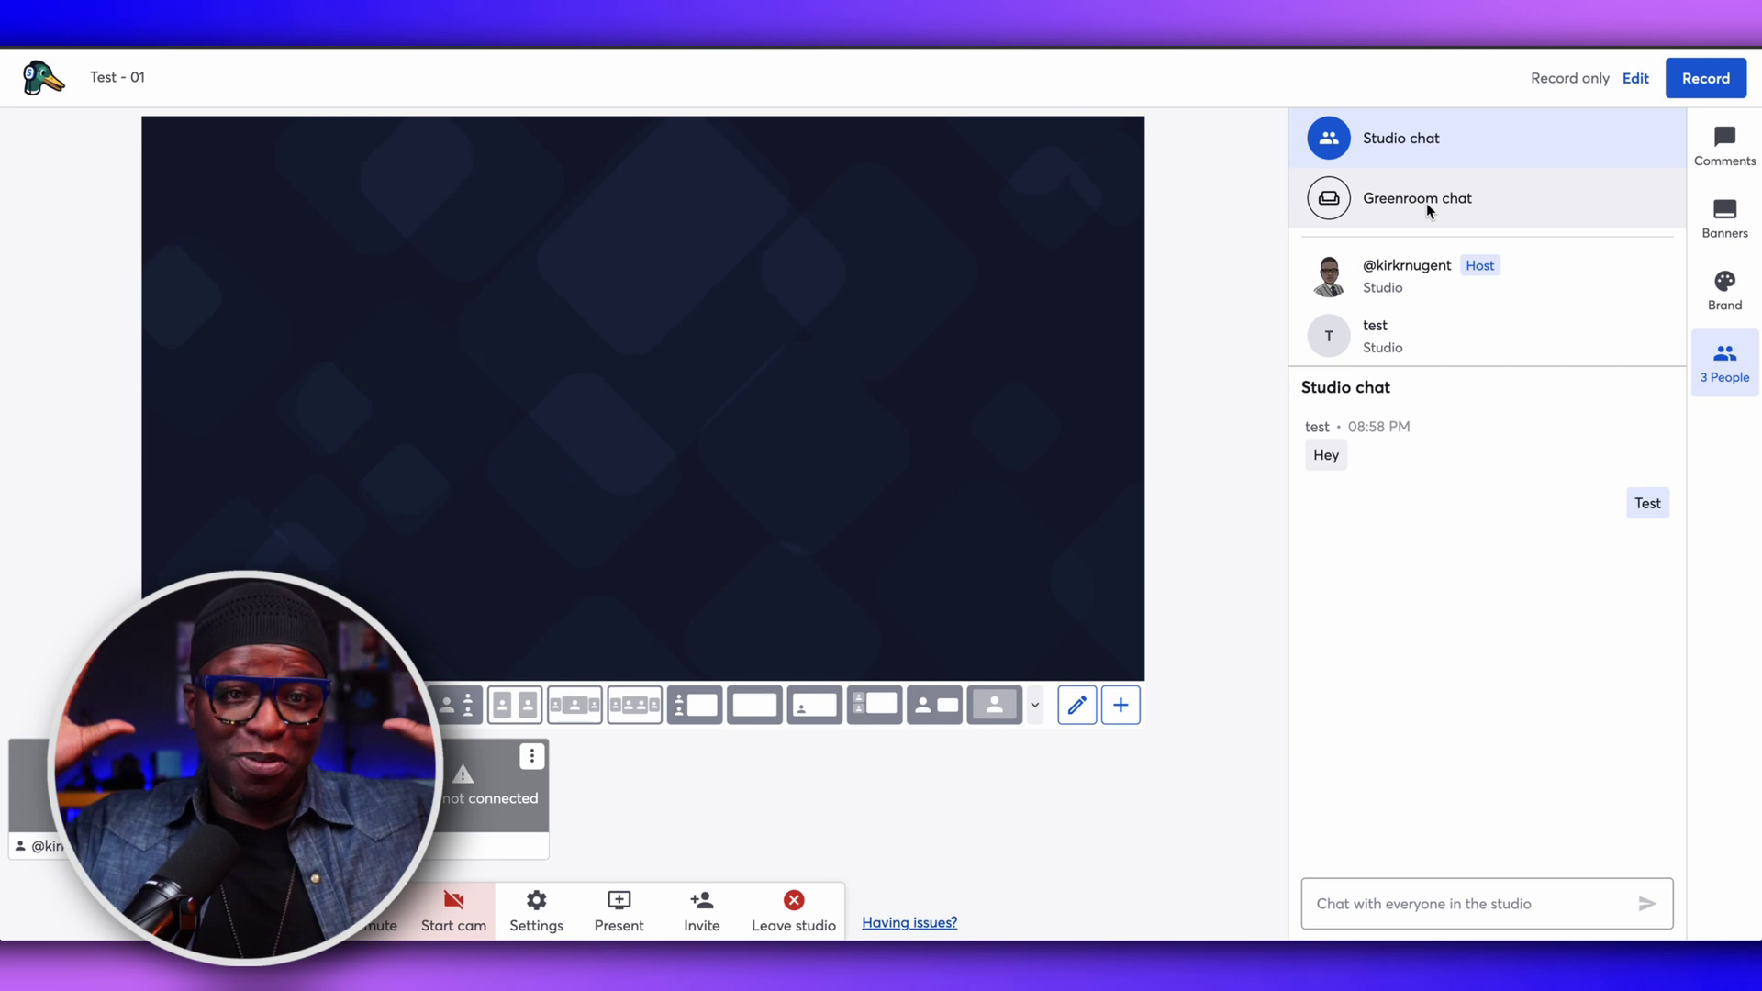
Switch to Greenroom chat and join the Greenroom as a guest from a second window.
{"action": "left_click", "coordinate": [1424, 202]}
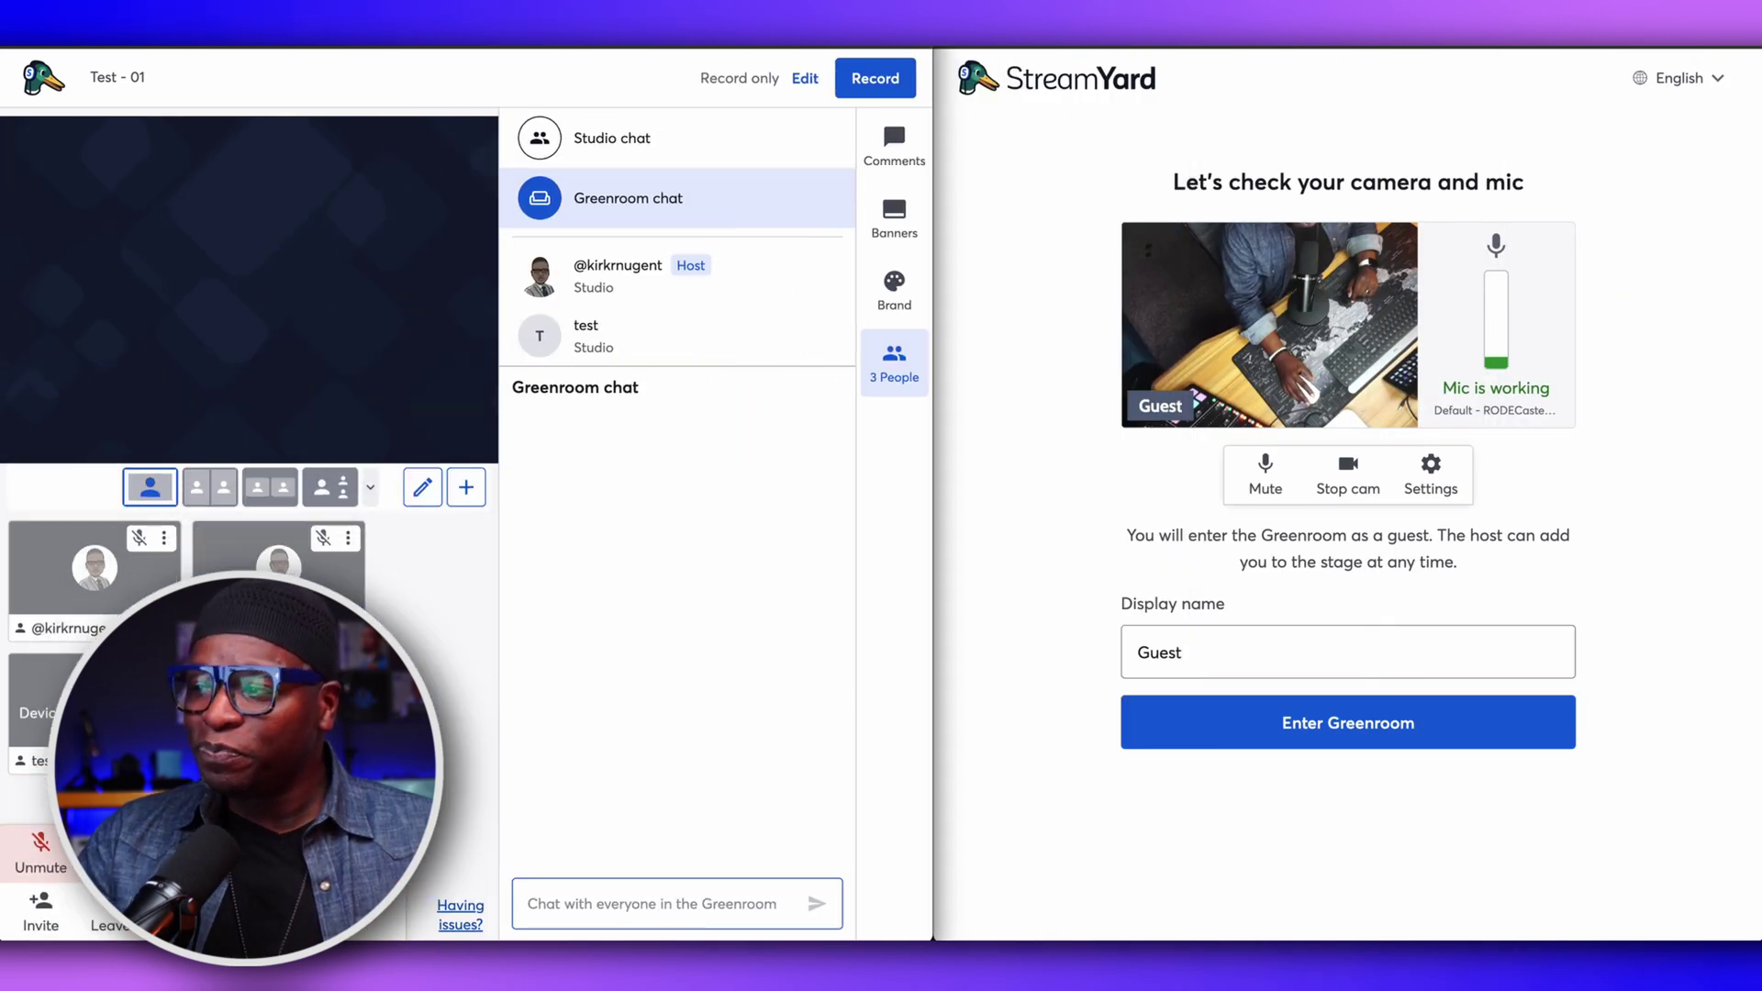
{"action": "left_click", "coordinate": [1347, 53]}
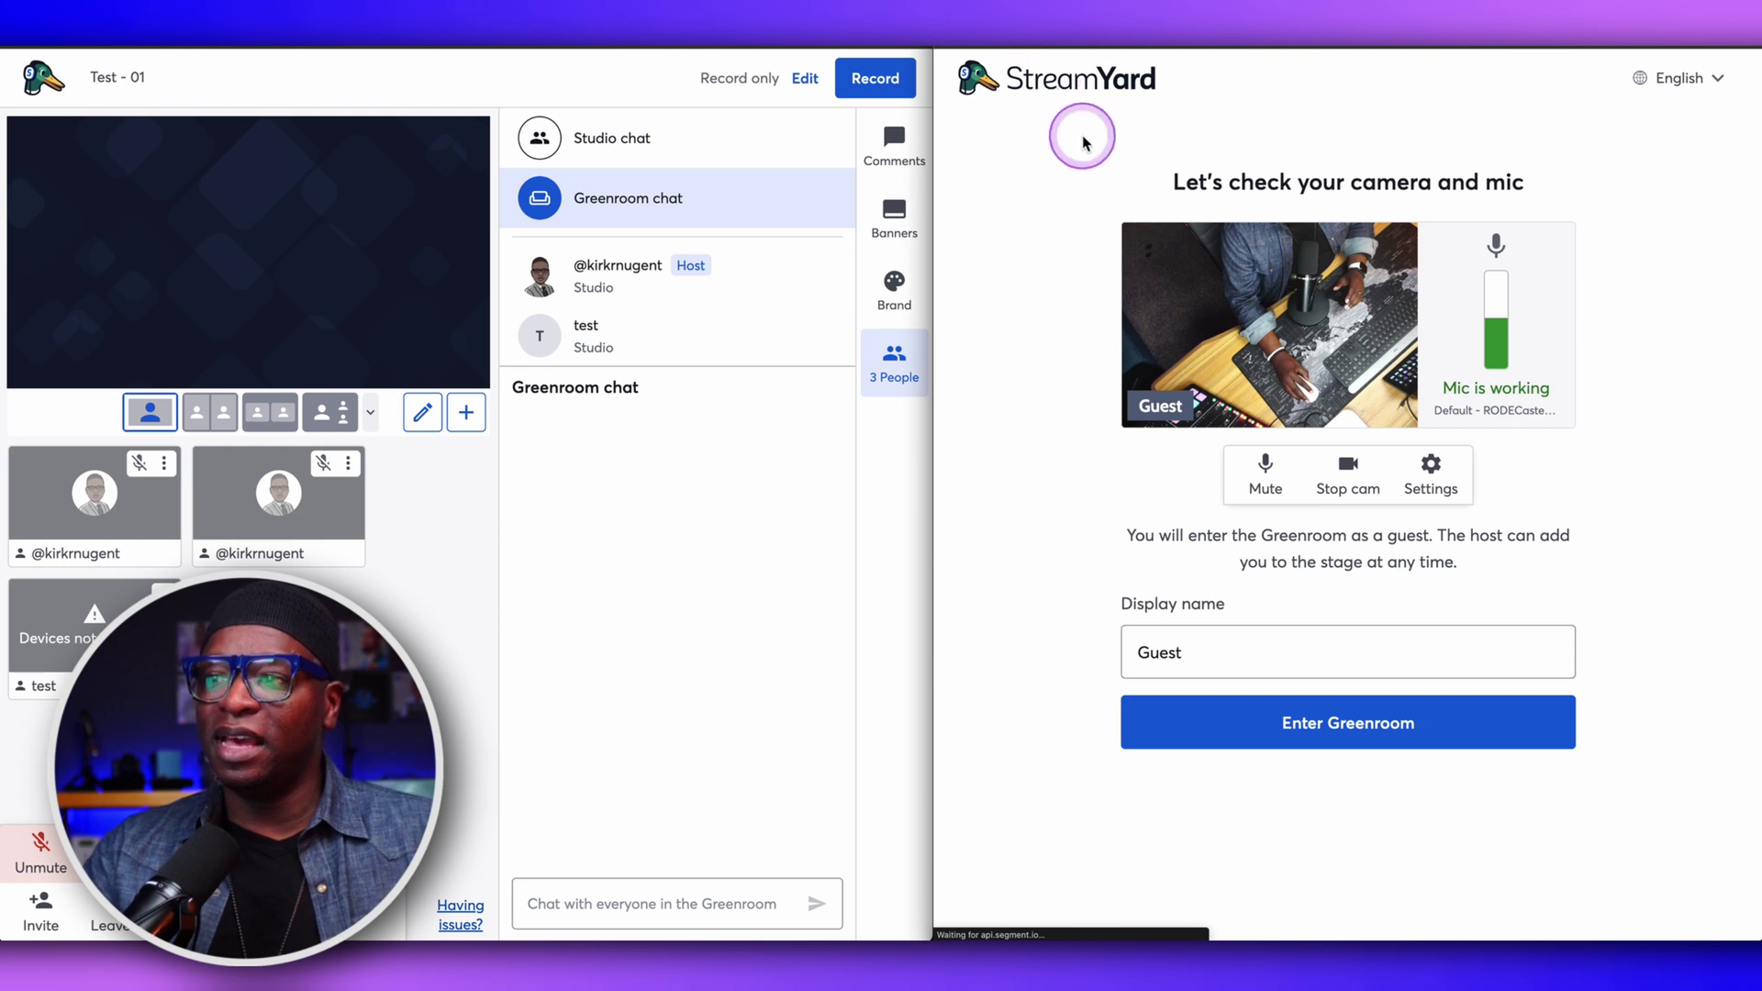
{"action": "key", "text": "super+r"}
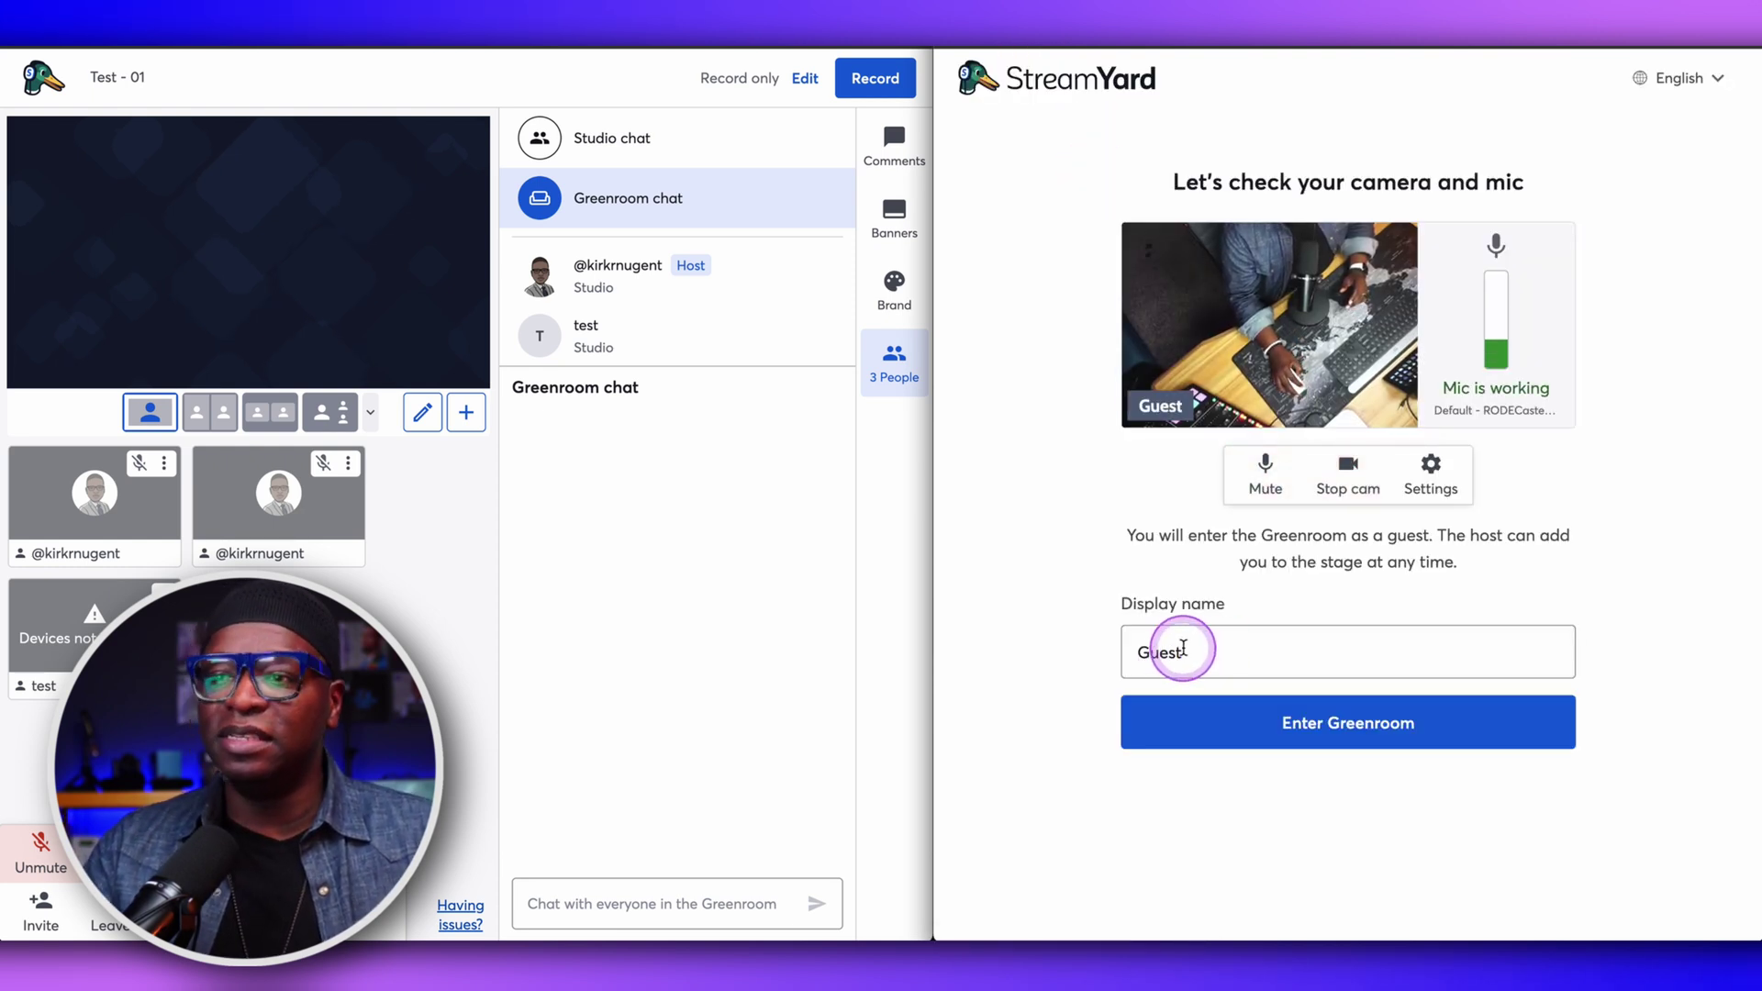
{"action": "left_click", "coordinate": [1297, 729]}
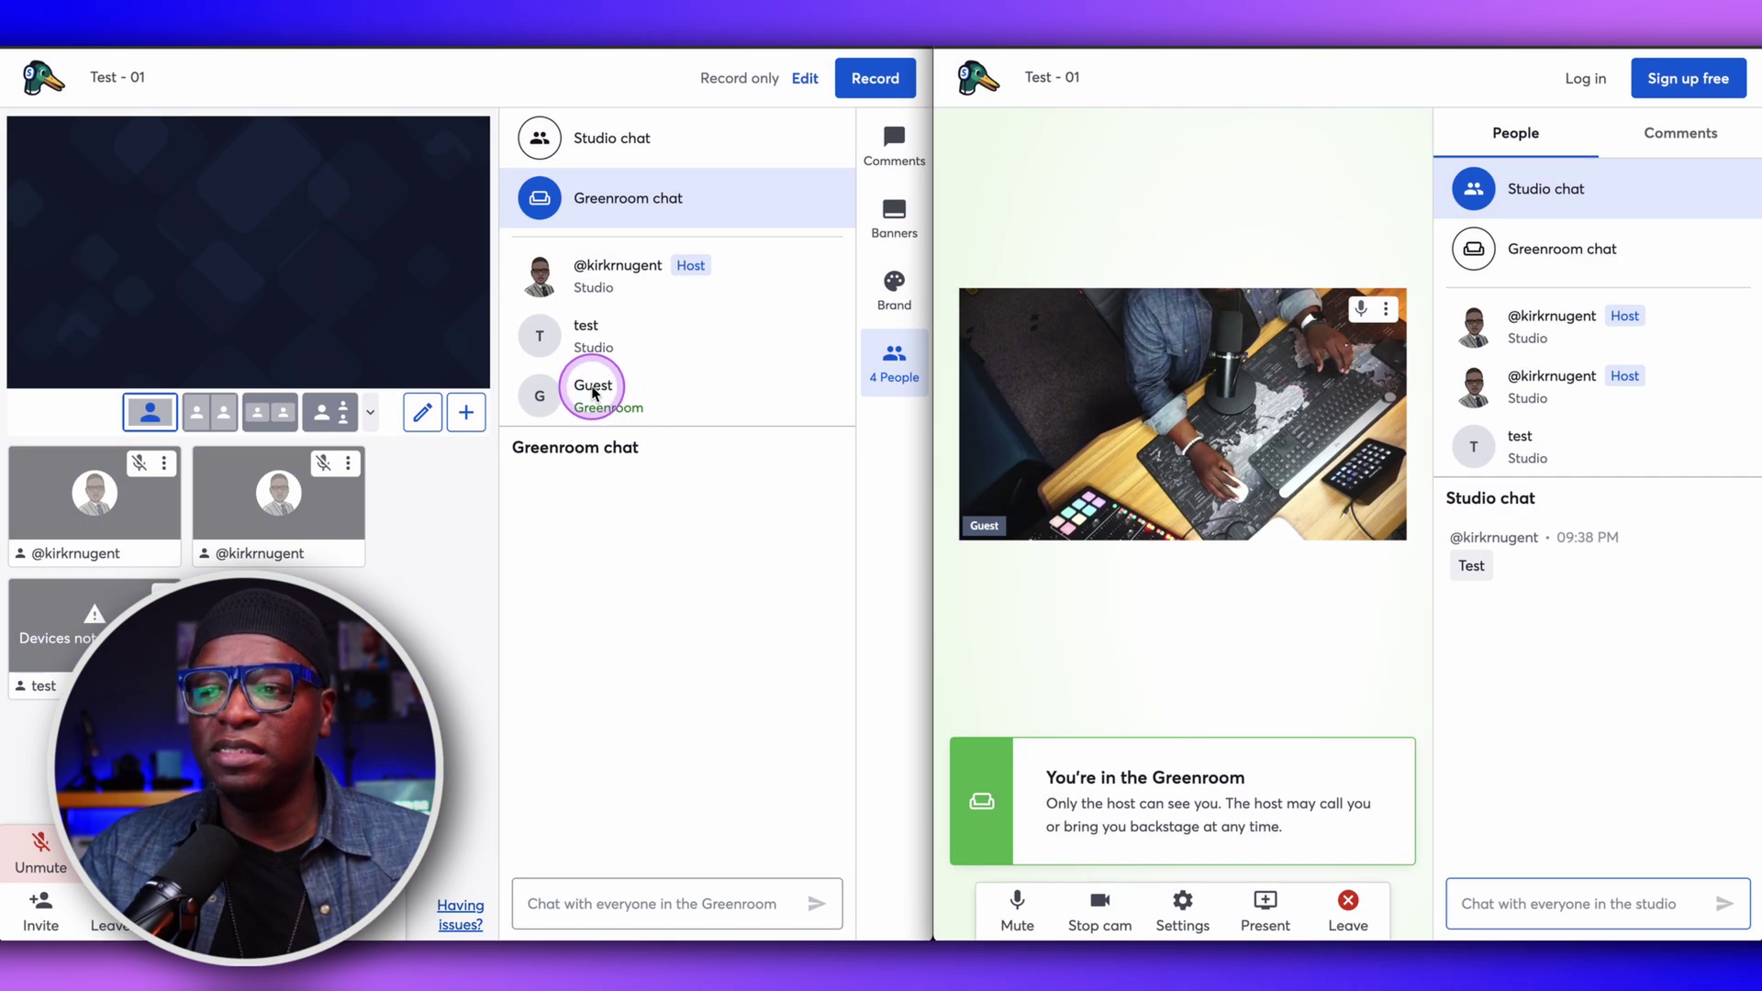
Post 'Hey welcome to the show' in the host's Greenroom chat.
{"action": "mouse_move", "coordinate": [596, 390]}
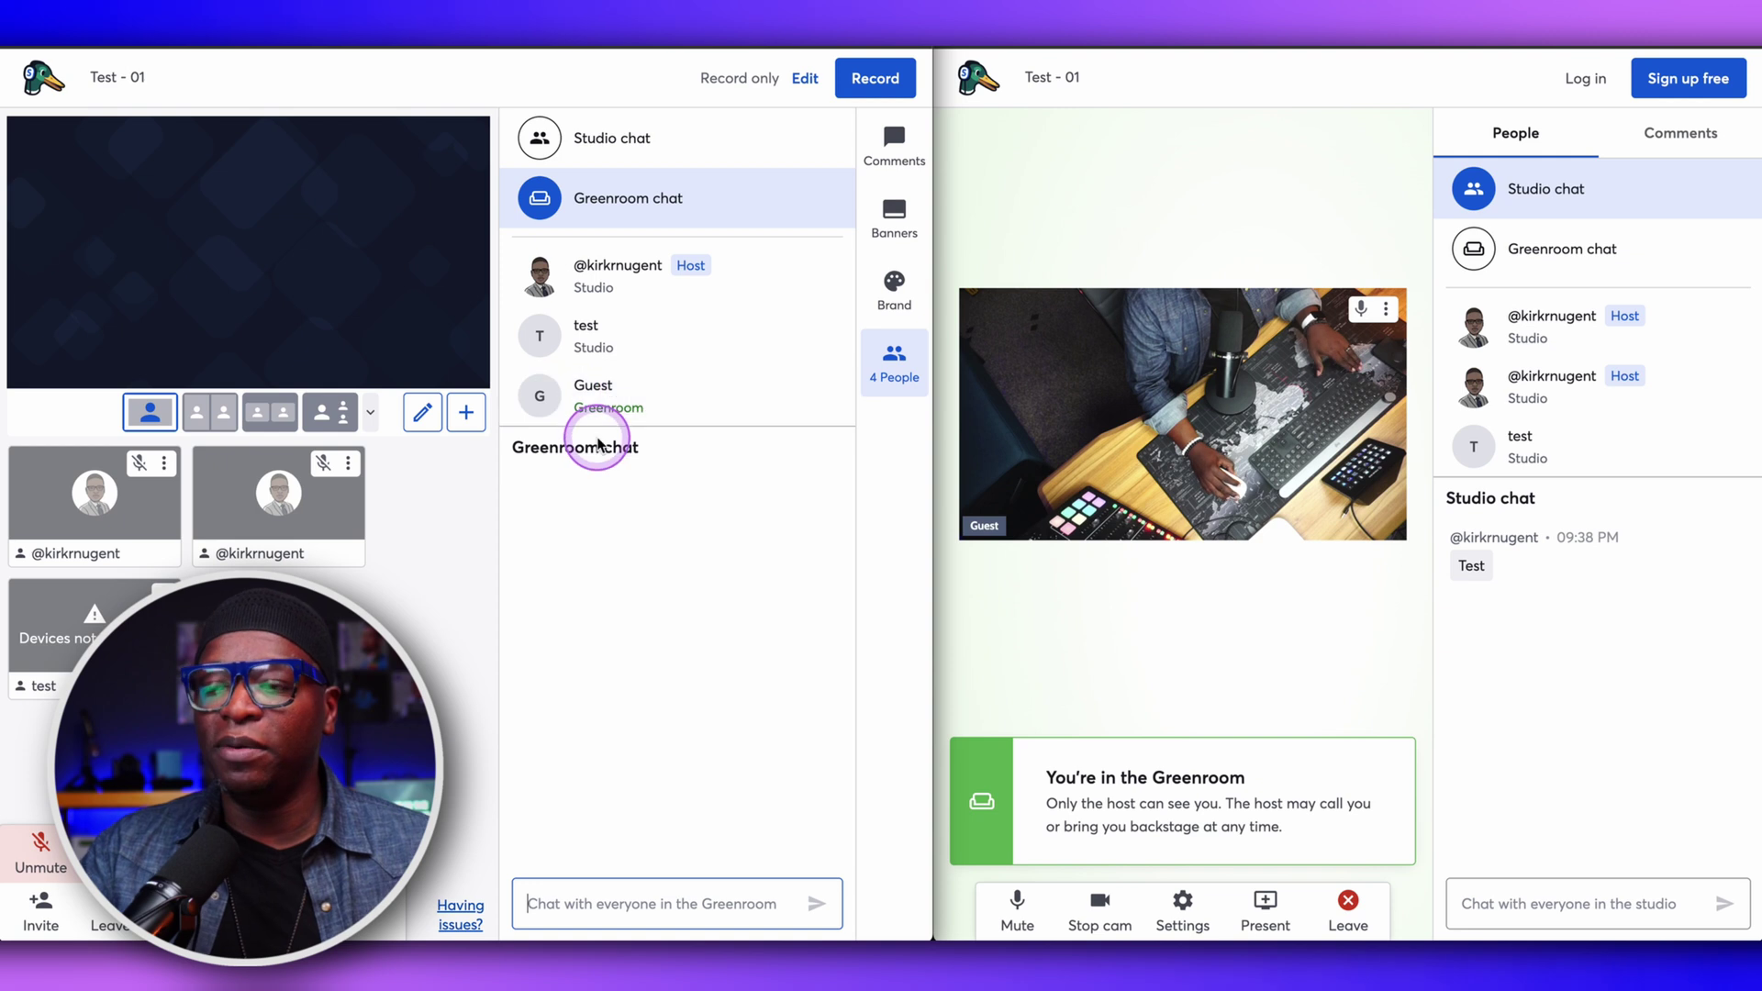
{"action": "left_click", "coordinate": [578, 901]}
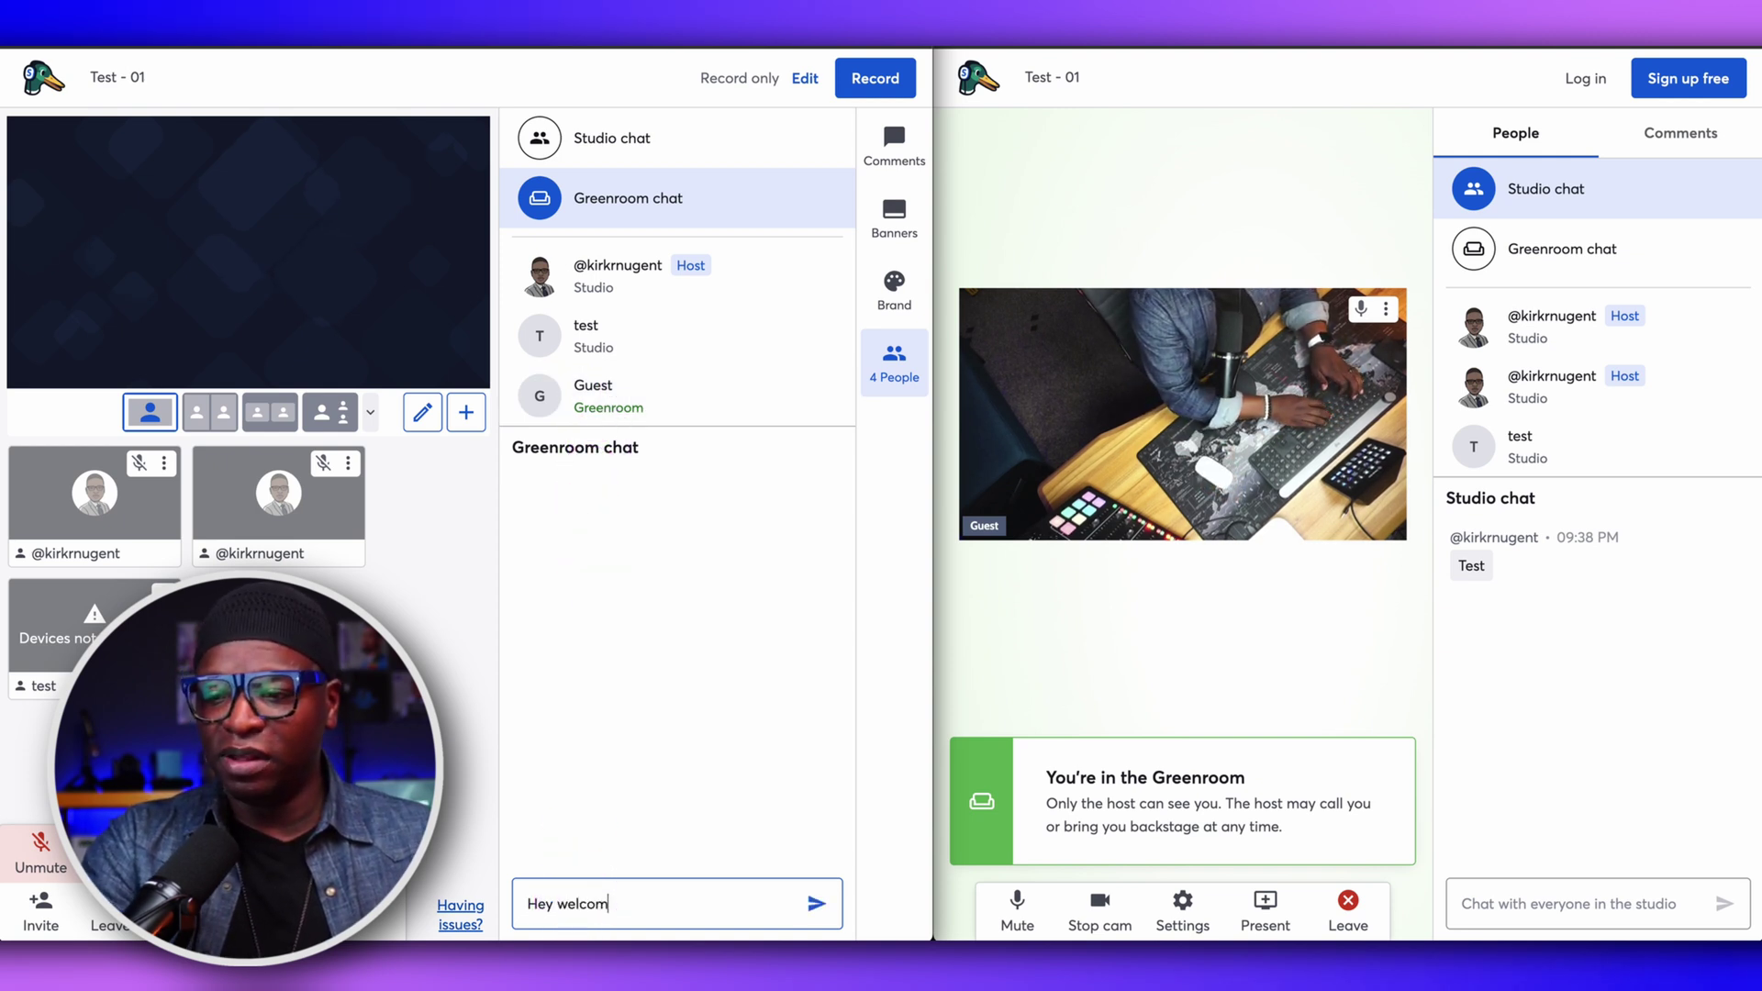
{"action": "type", "text": "Hey welcome to the show"}
{"action": "key", "text": "Return"}
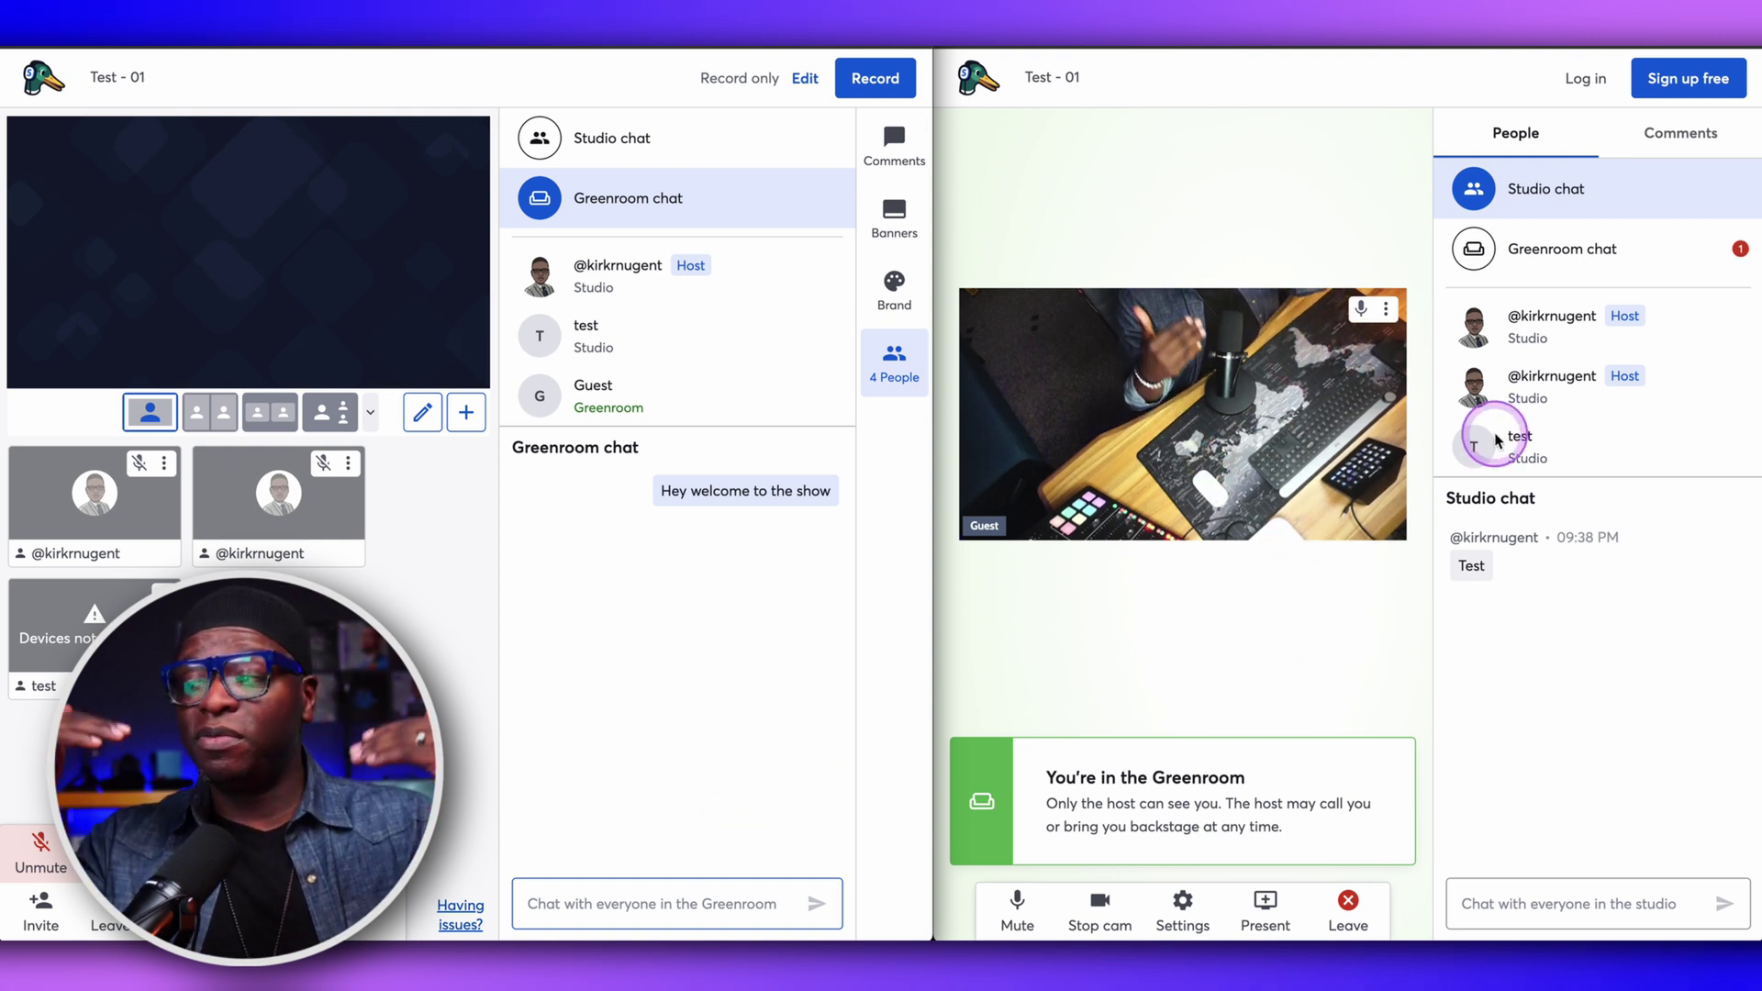
Reply 'Thanks' from the guest's Greenroom chat.
{"action": "left_click", "coordinate": [1560, 251]}
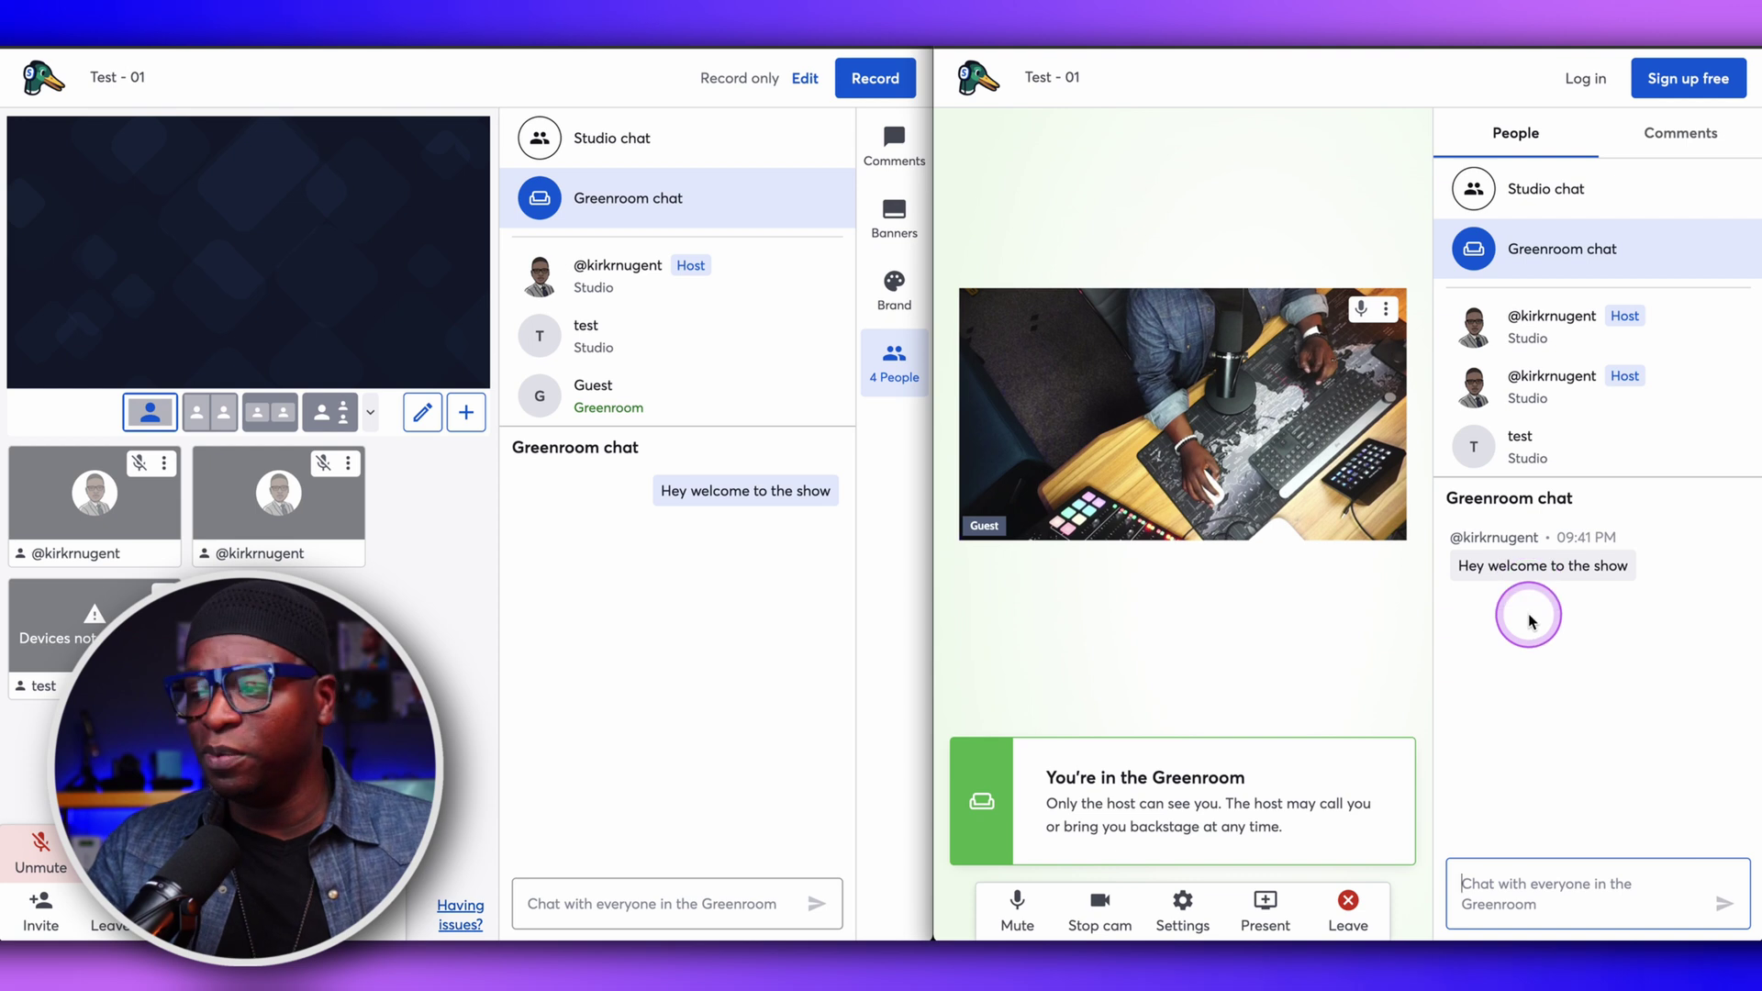
{"action": "type", "text": "Thanks"}
{"action": "key", "text": "Return"}
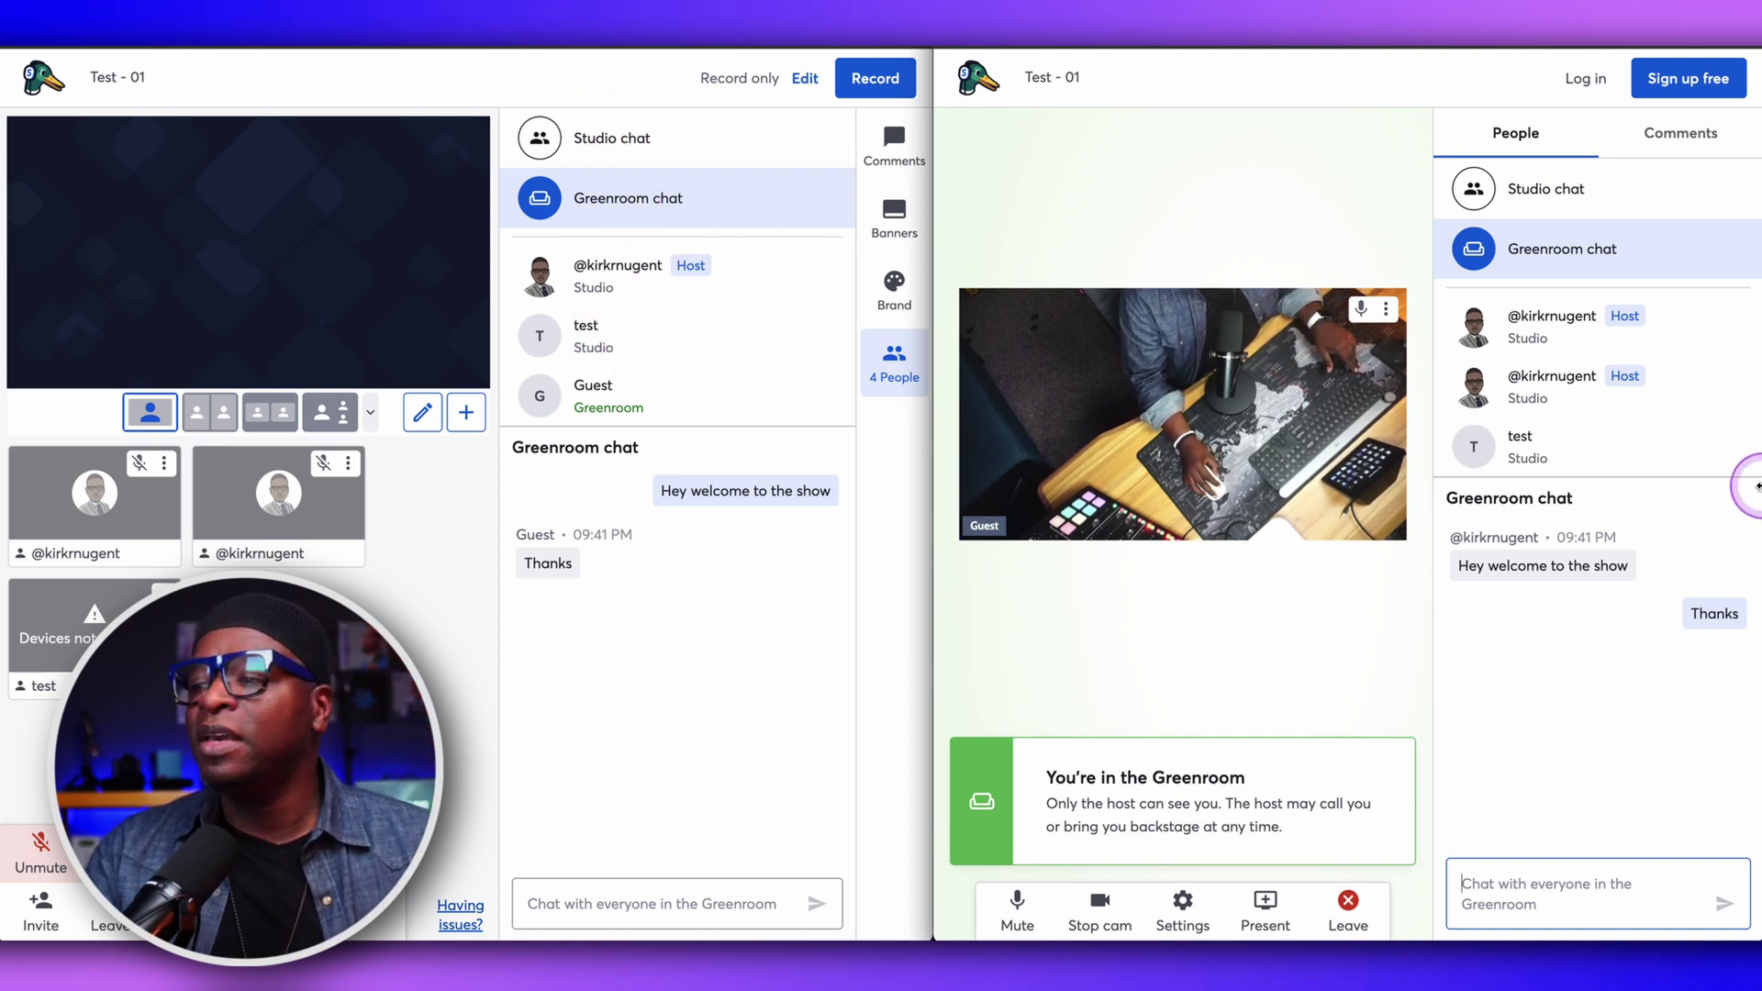
As the guest, privately ask the host 'when can I come backstage'.
{"action": "left_click", "coordinate": [1547, 327]}
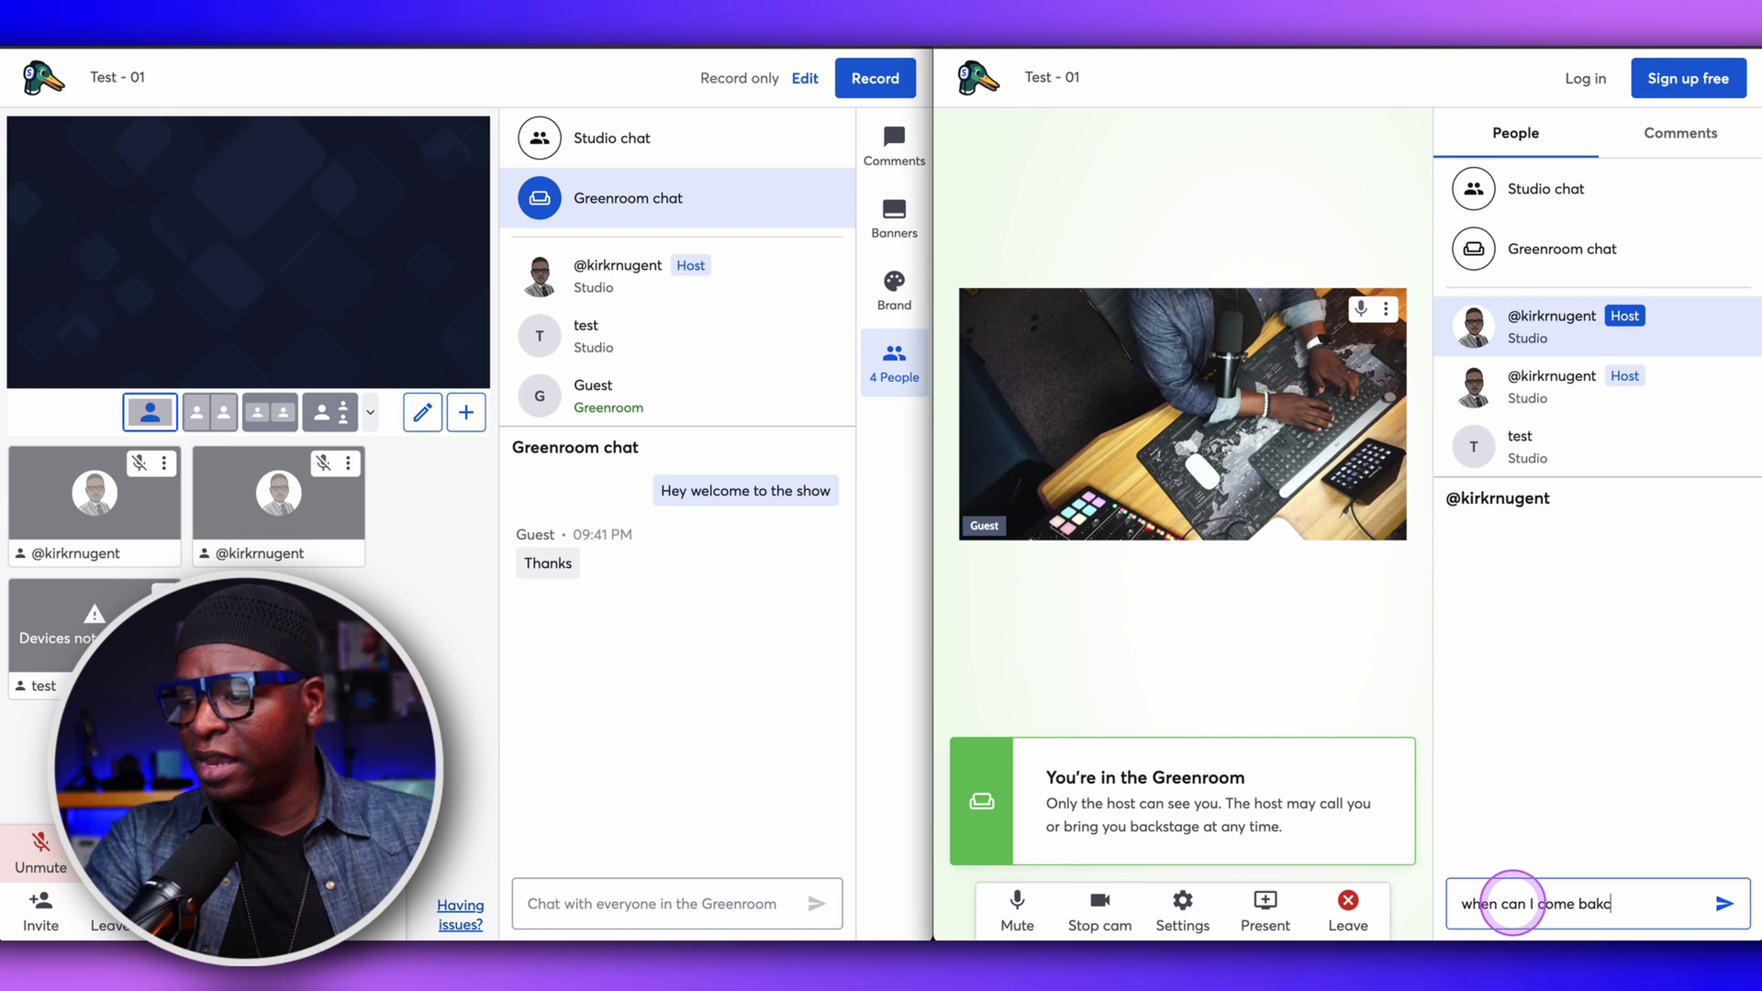
{"action": "type", "text": "when can I come backstage"}
{"action": "key", "text": "Return"}
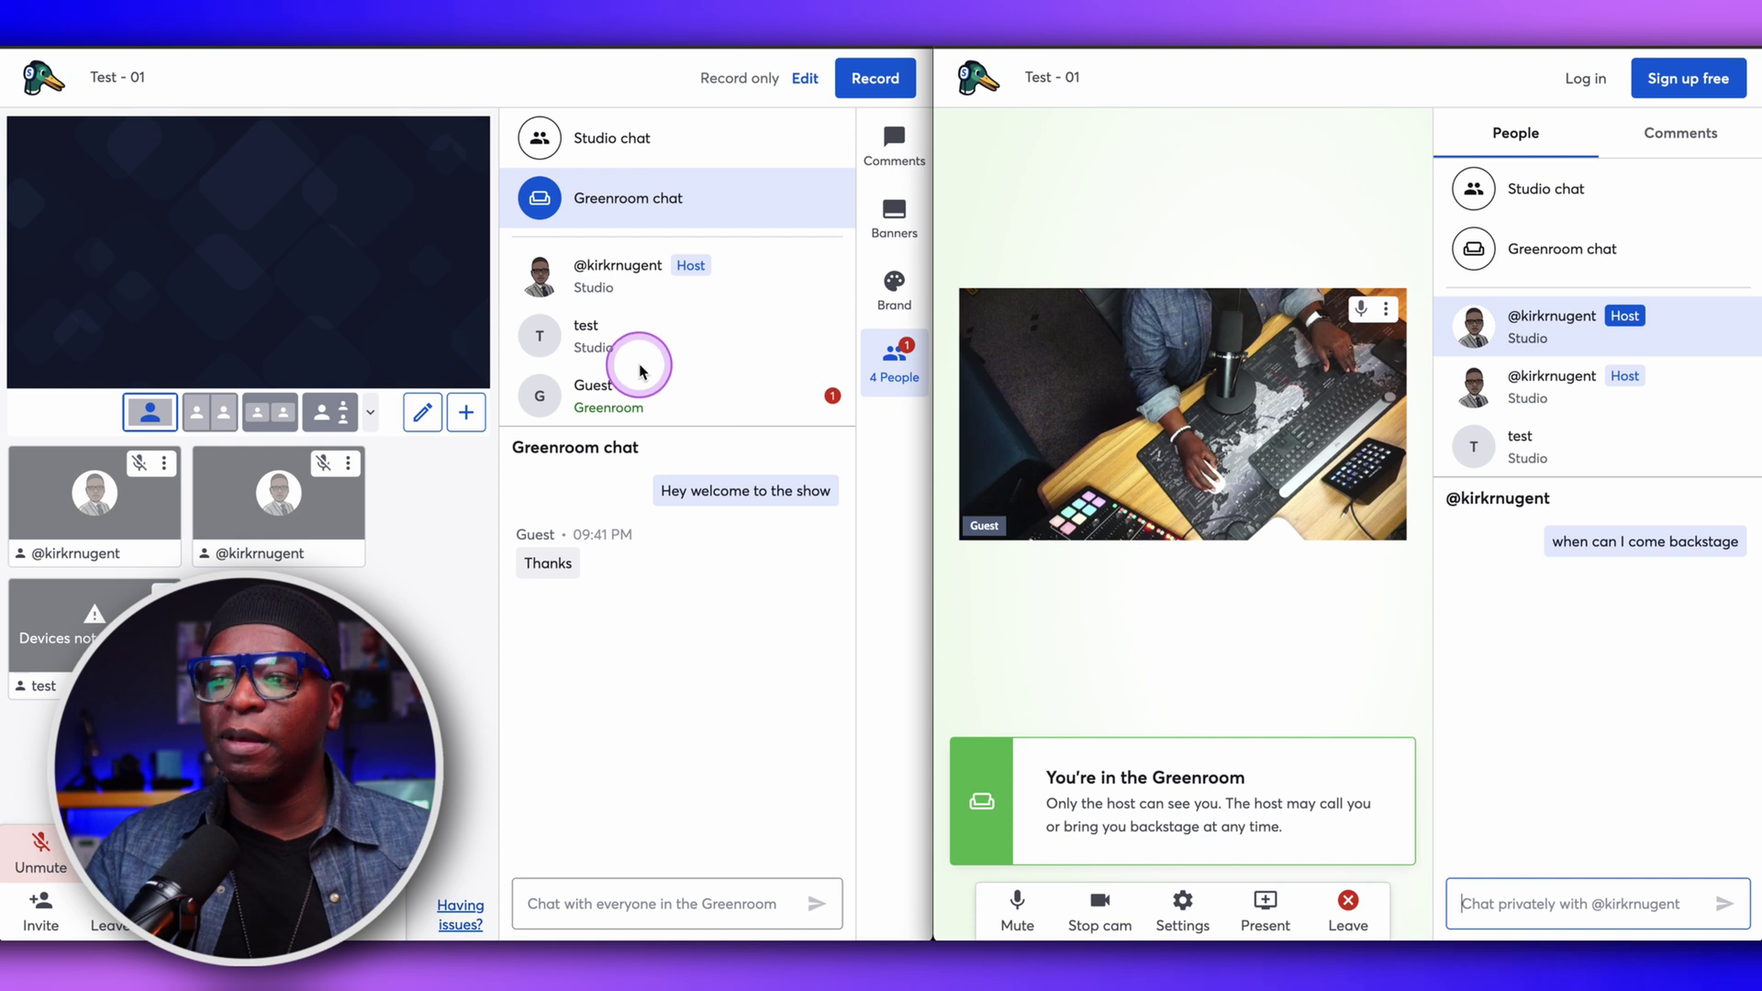
As the host, privately reply to Guest with 'one sec lets do a video call'.
{"action": "left_click", "coordinate": [630, 561]}
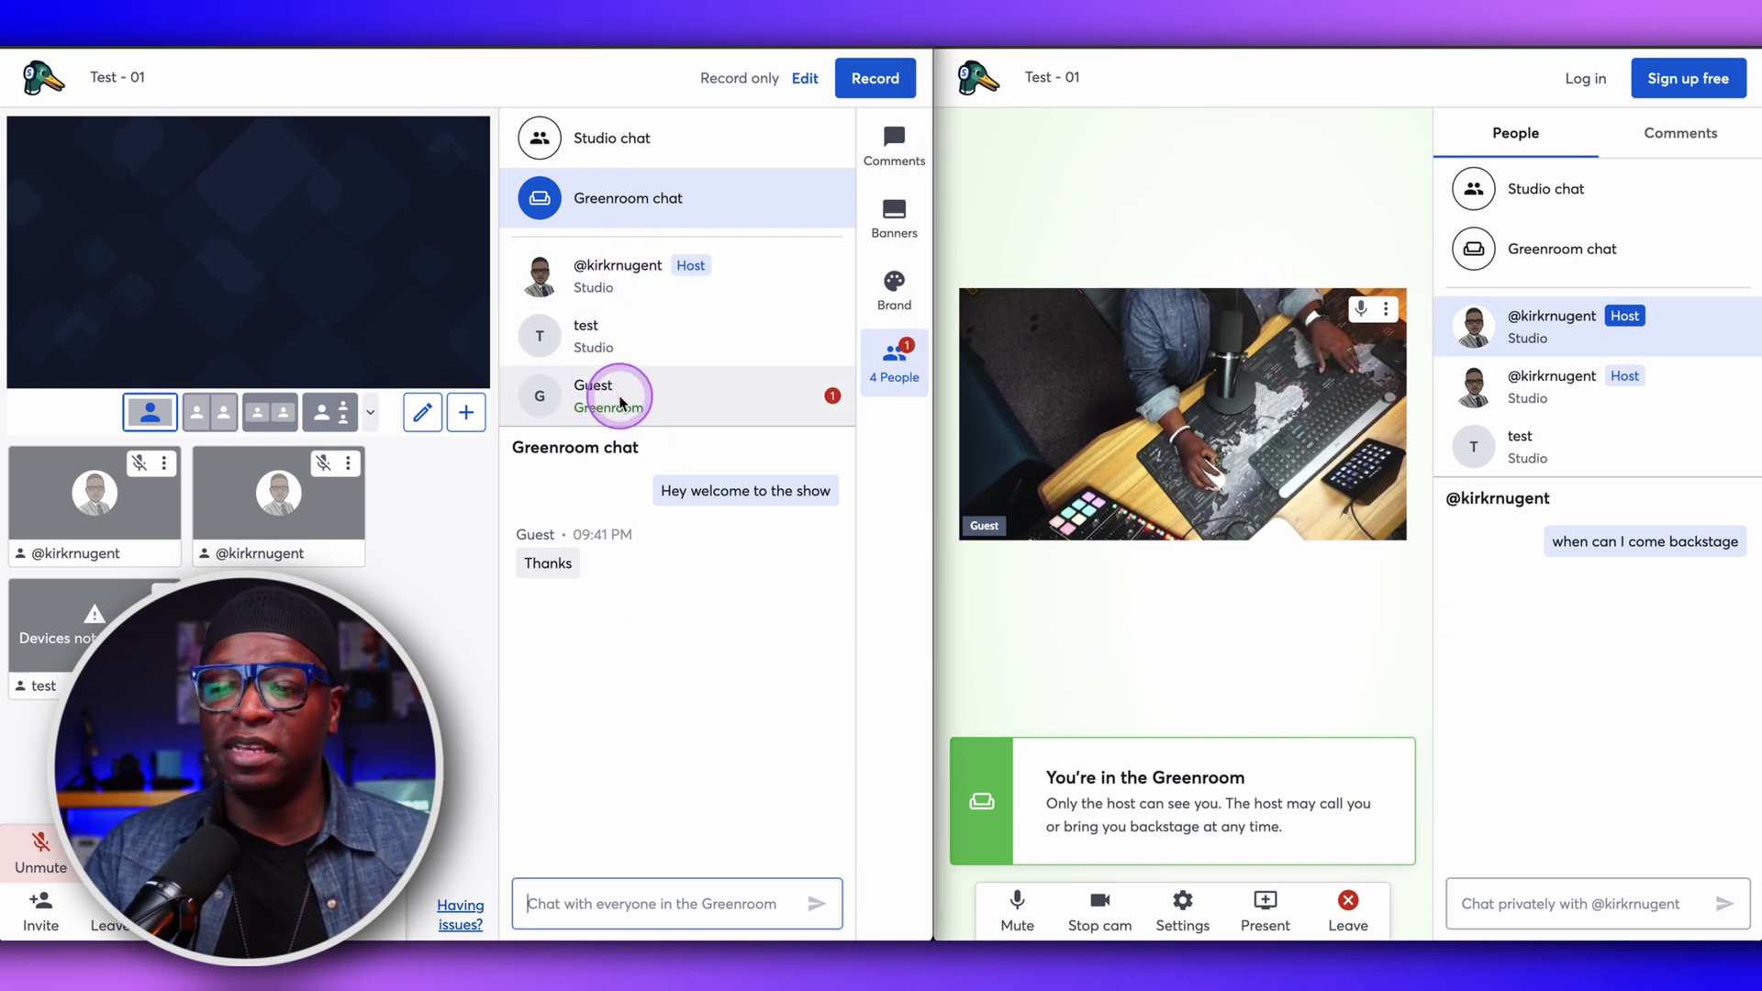
{"action": "left_click", "coordinate": [693, 393]}
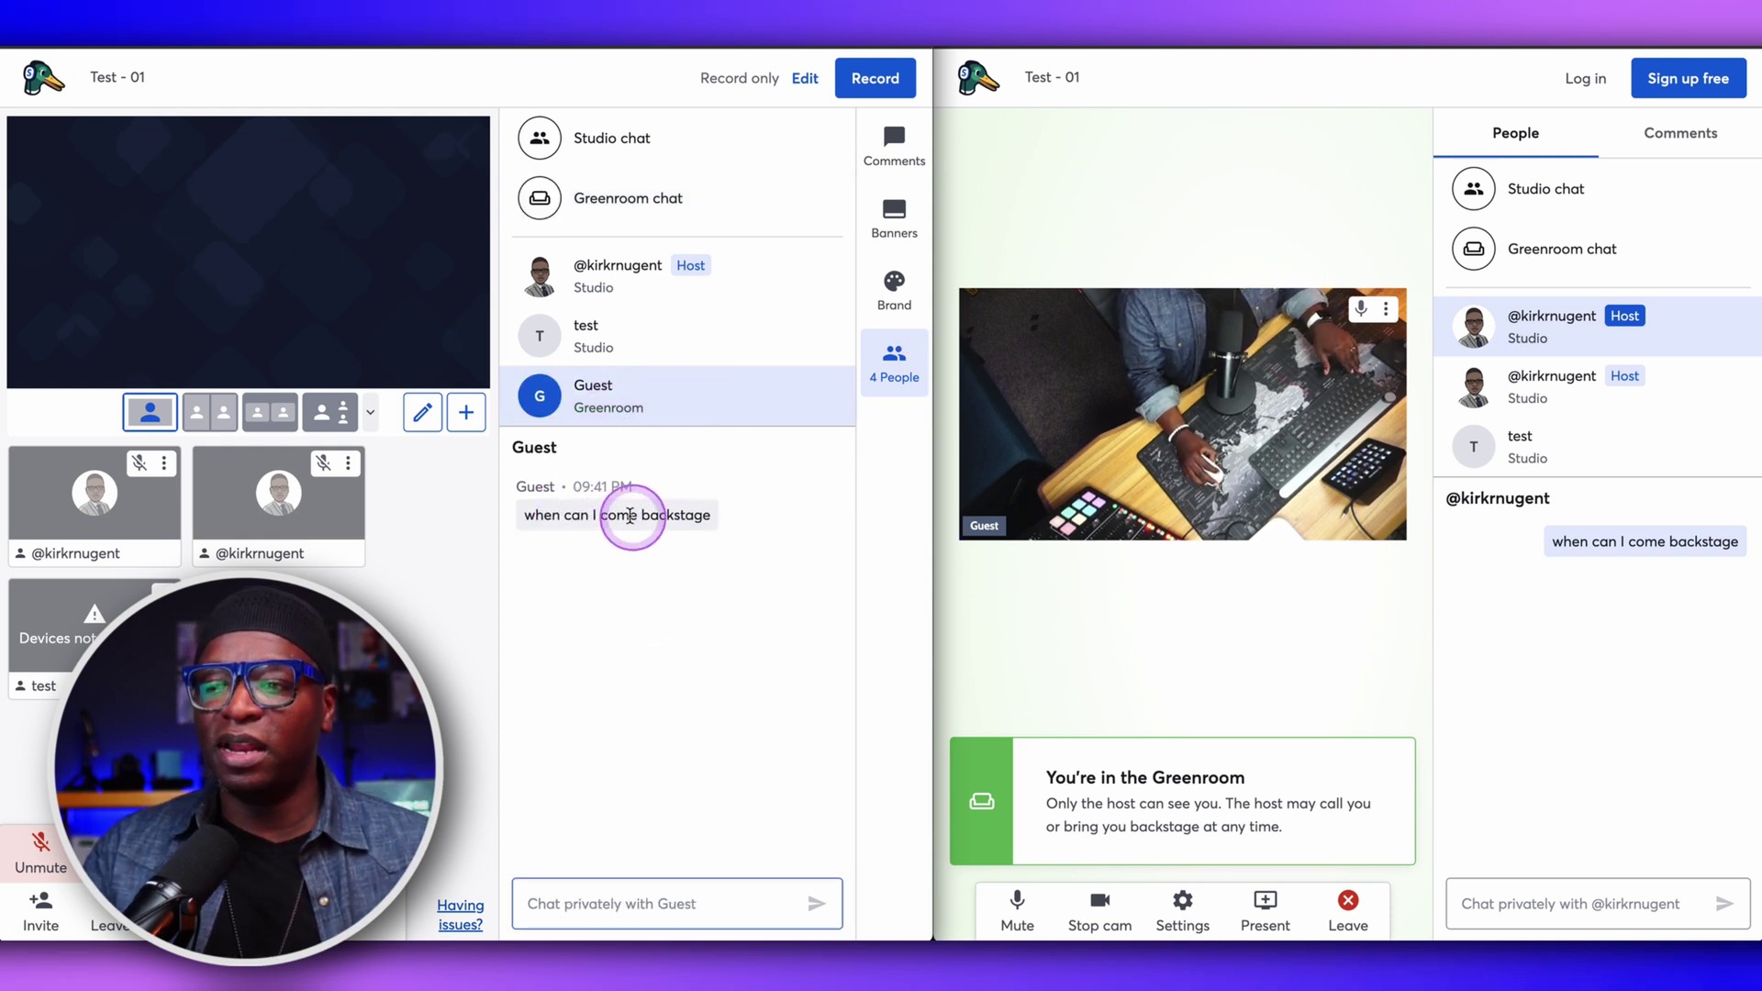
{"action": "left_click", "coordinate": [611, 908]}
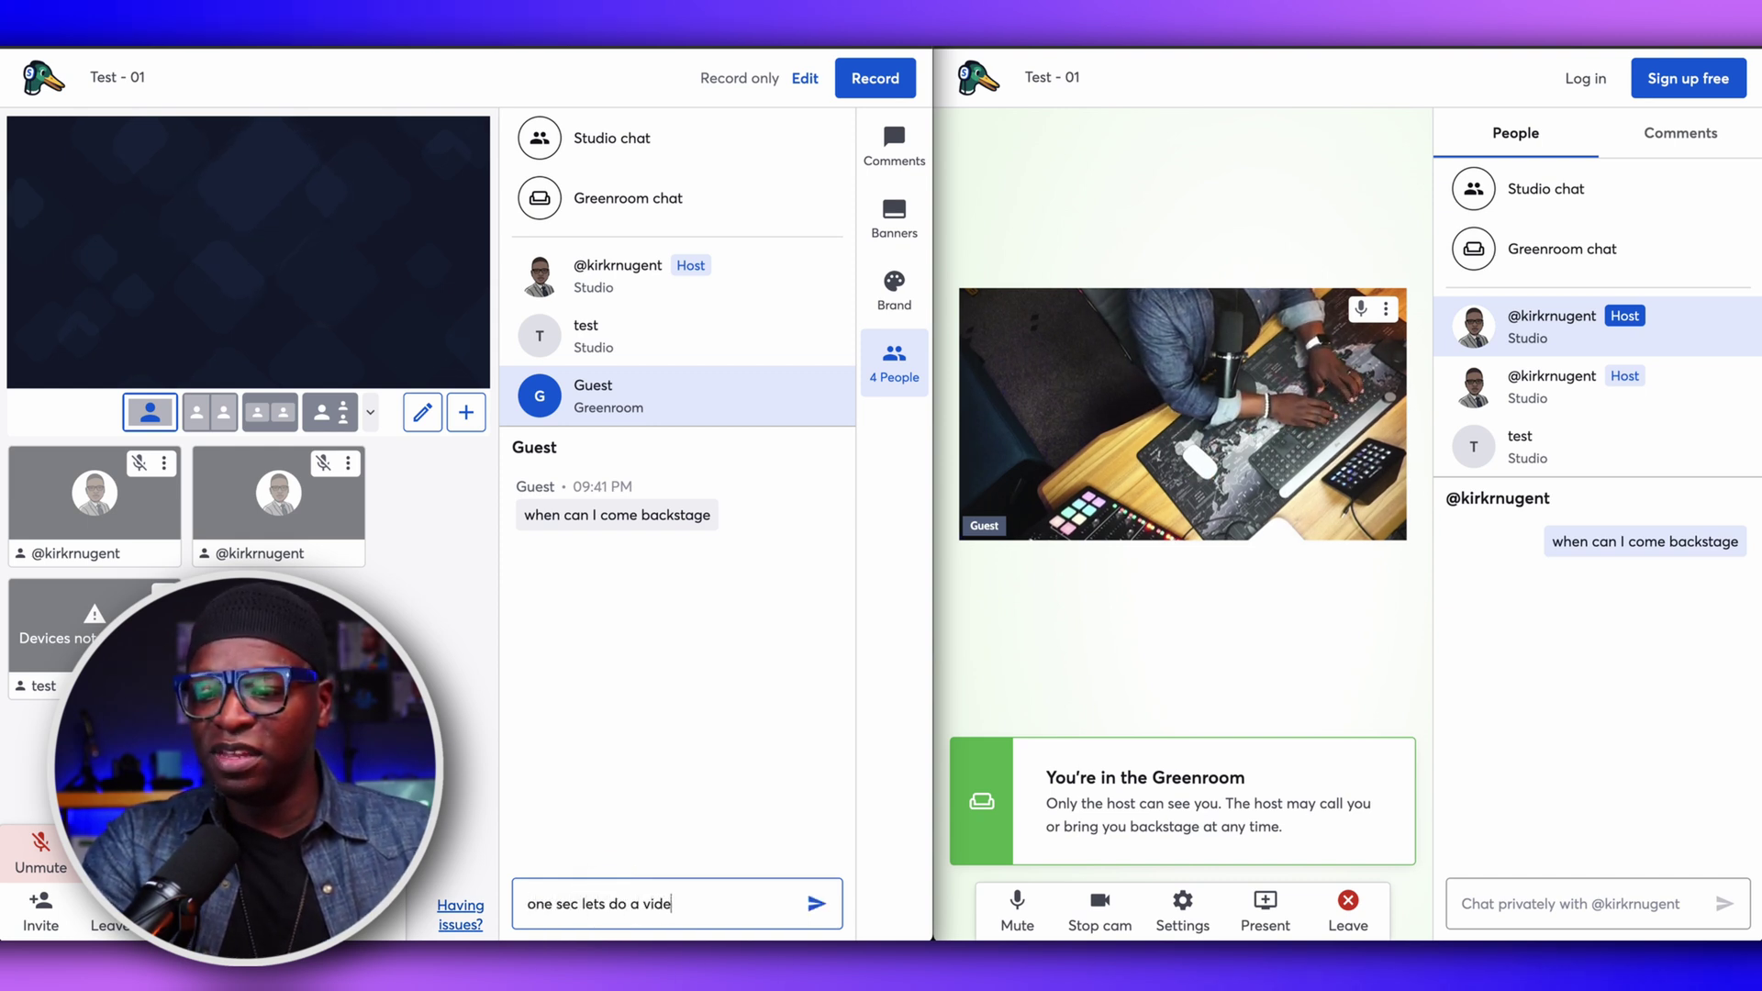
{"action": "key", "text": "Return"}
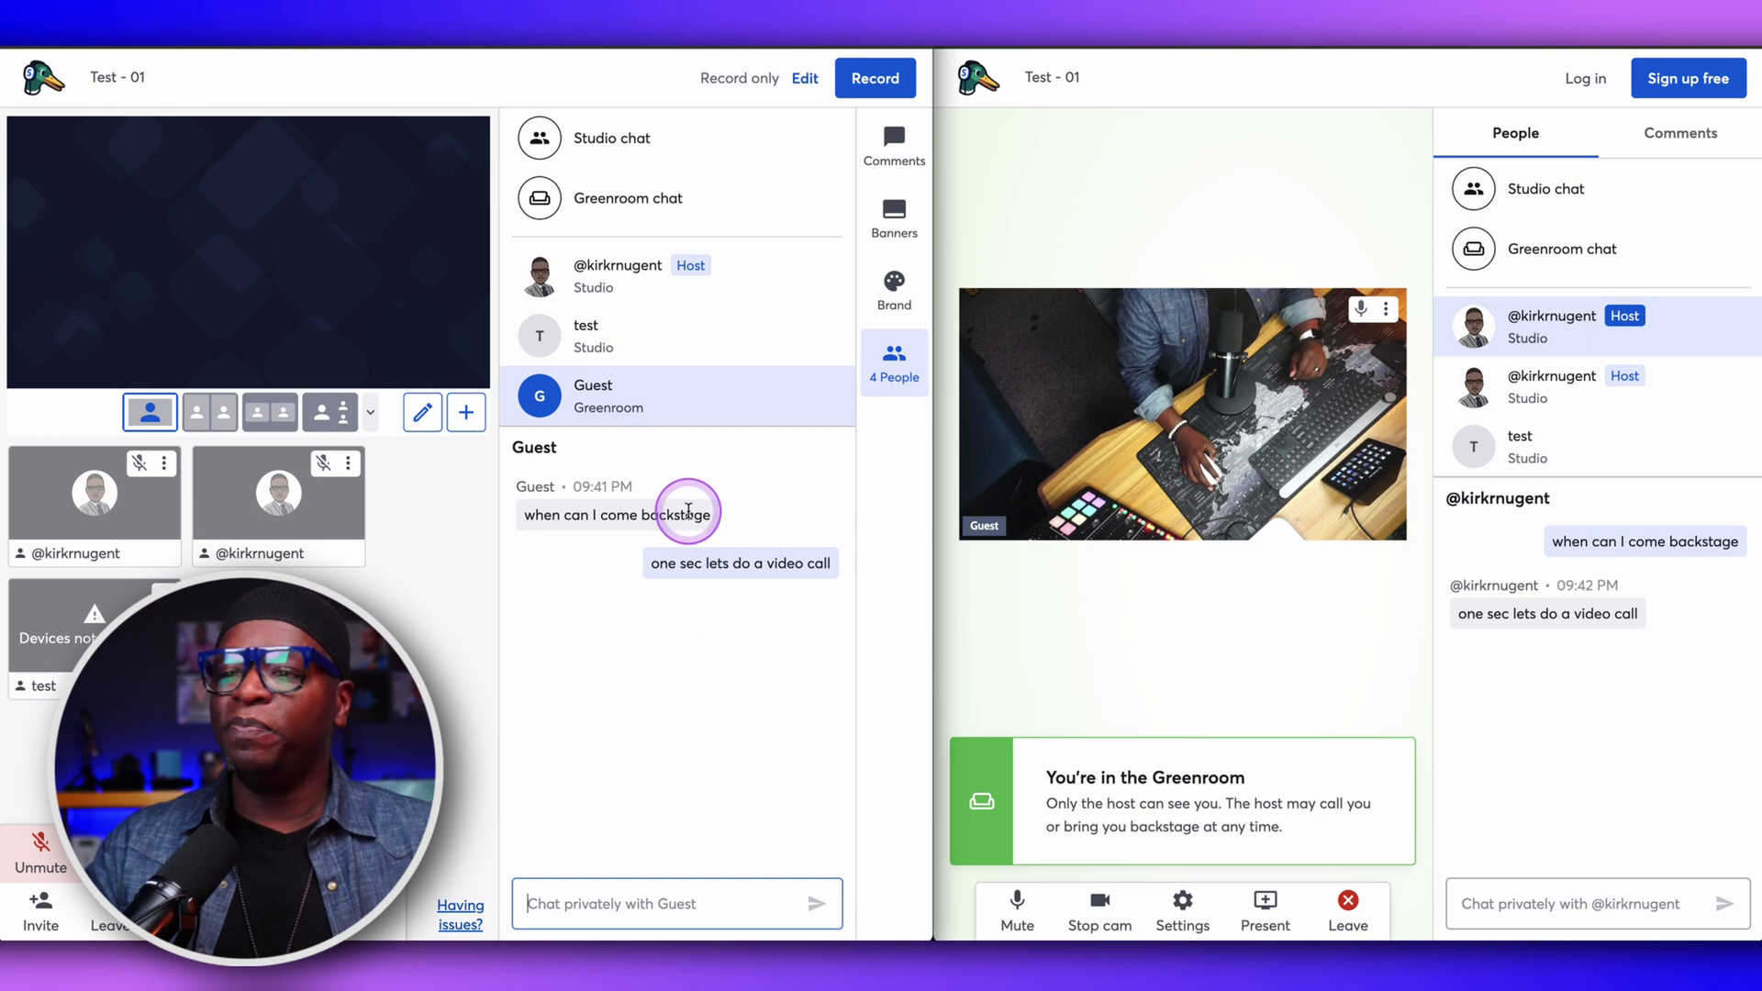
{"action": "mouse_move", "coordinate": [786, 405]}
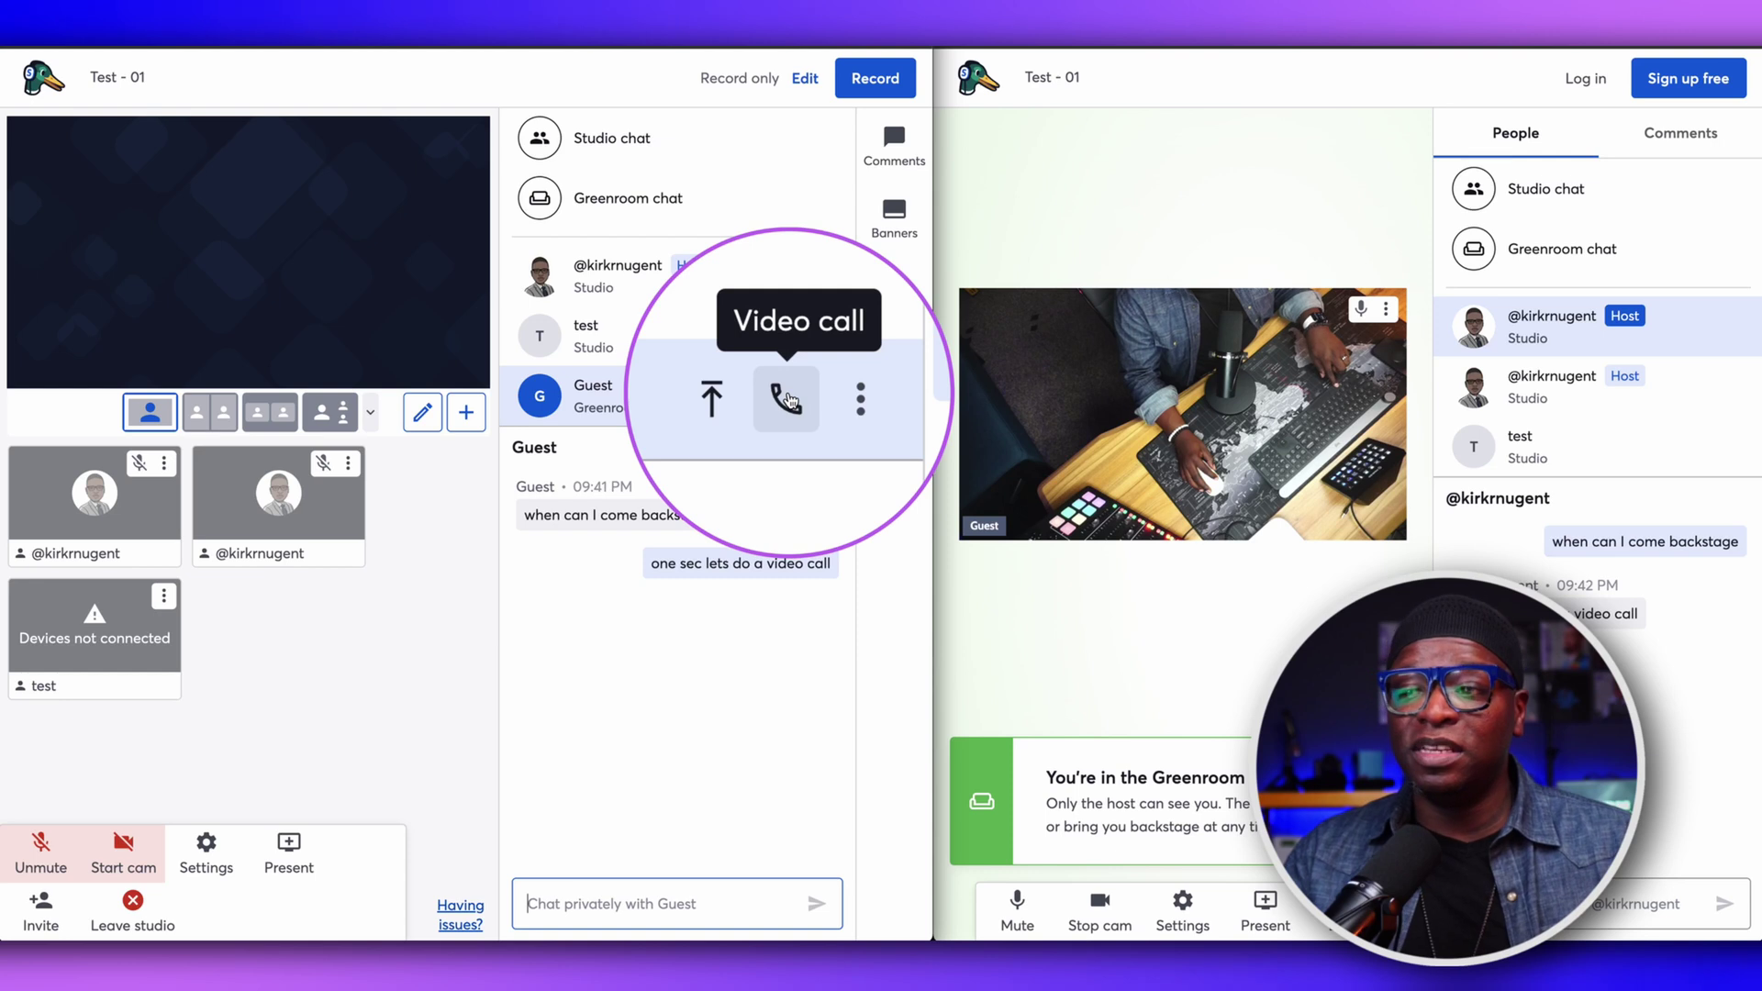
Start a video call with Guest from the Greenroom row, then end it.
{"action": "left_click", "coordinate": [787, 396]}
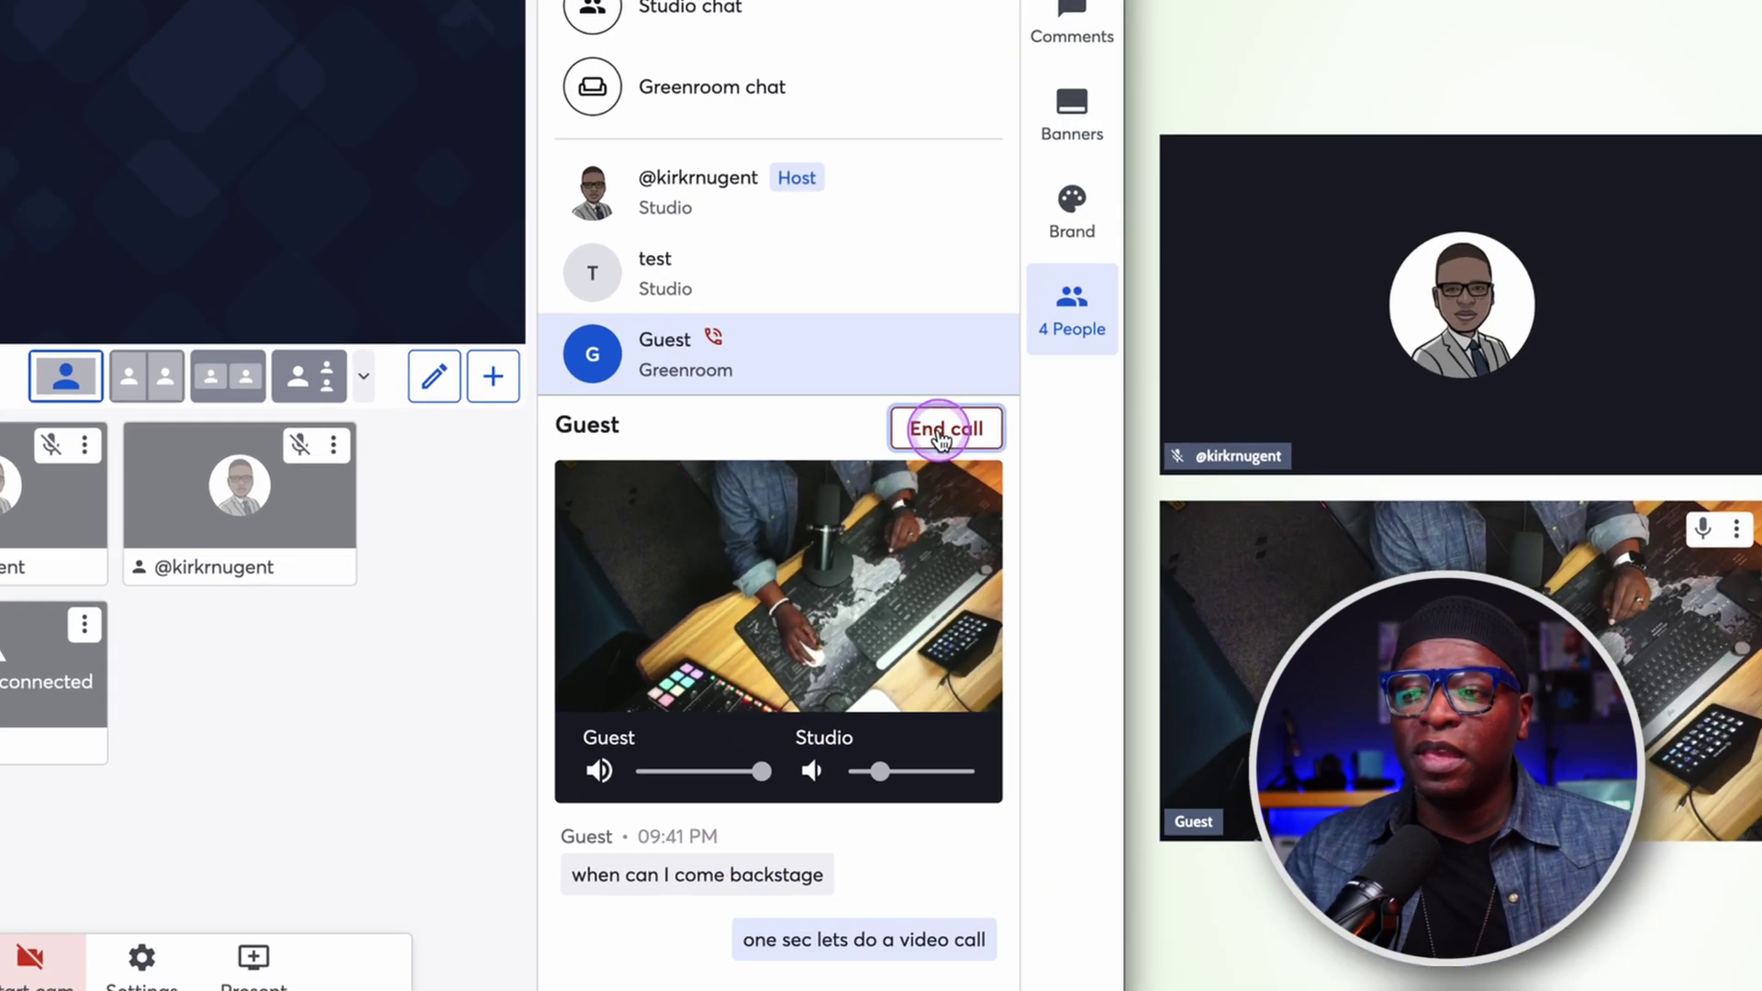
{"action": "left_click", "coordinate": [801, 451]}
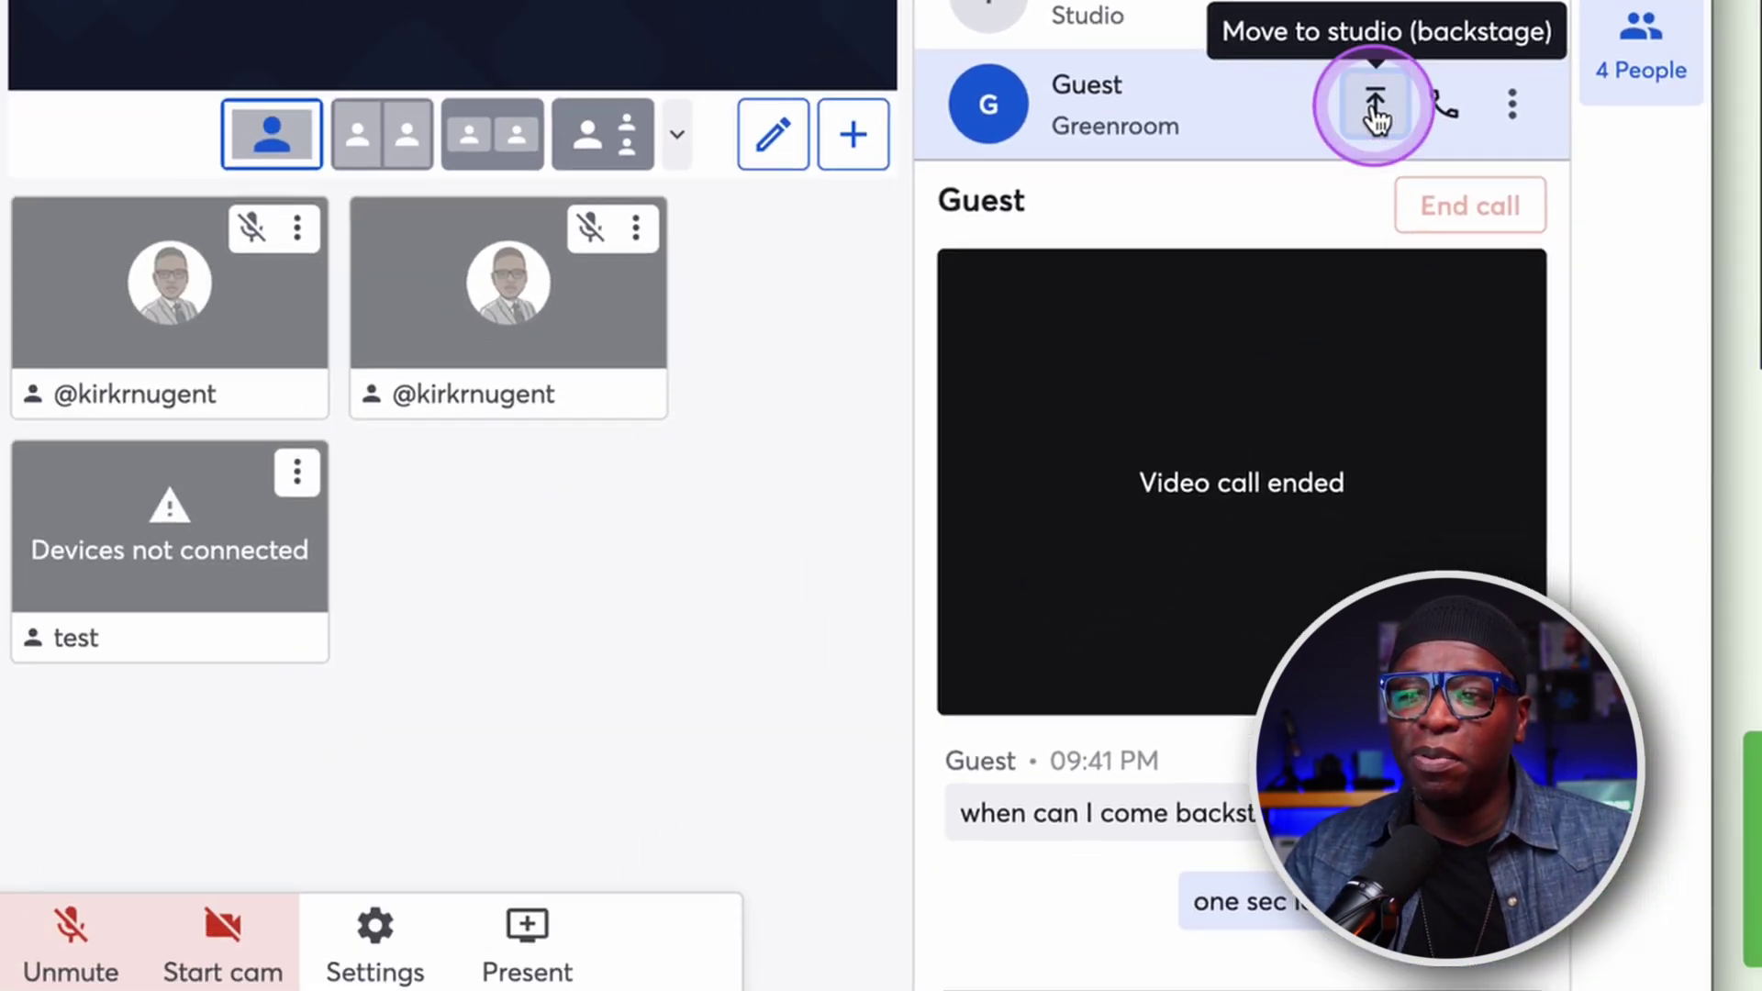
Use the Guest row's arrow to send Guest from the Greenroom to backstage.
{"action": "left_click", "coordinate": [1234, 243]}
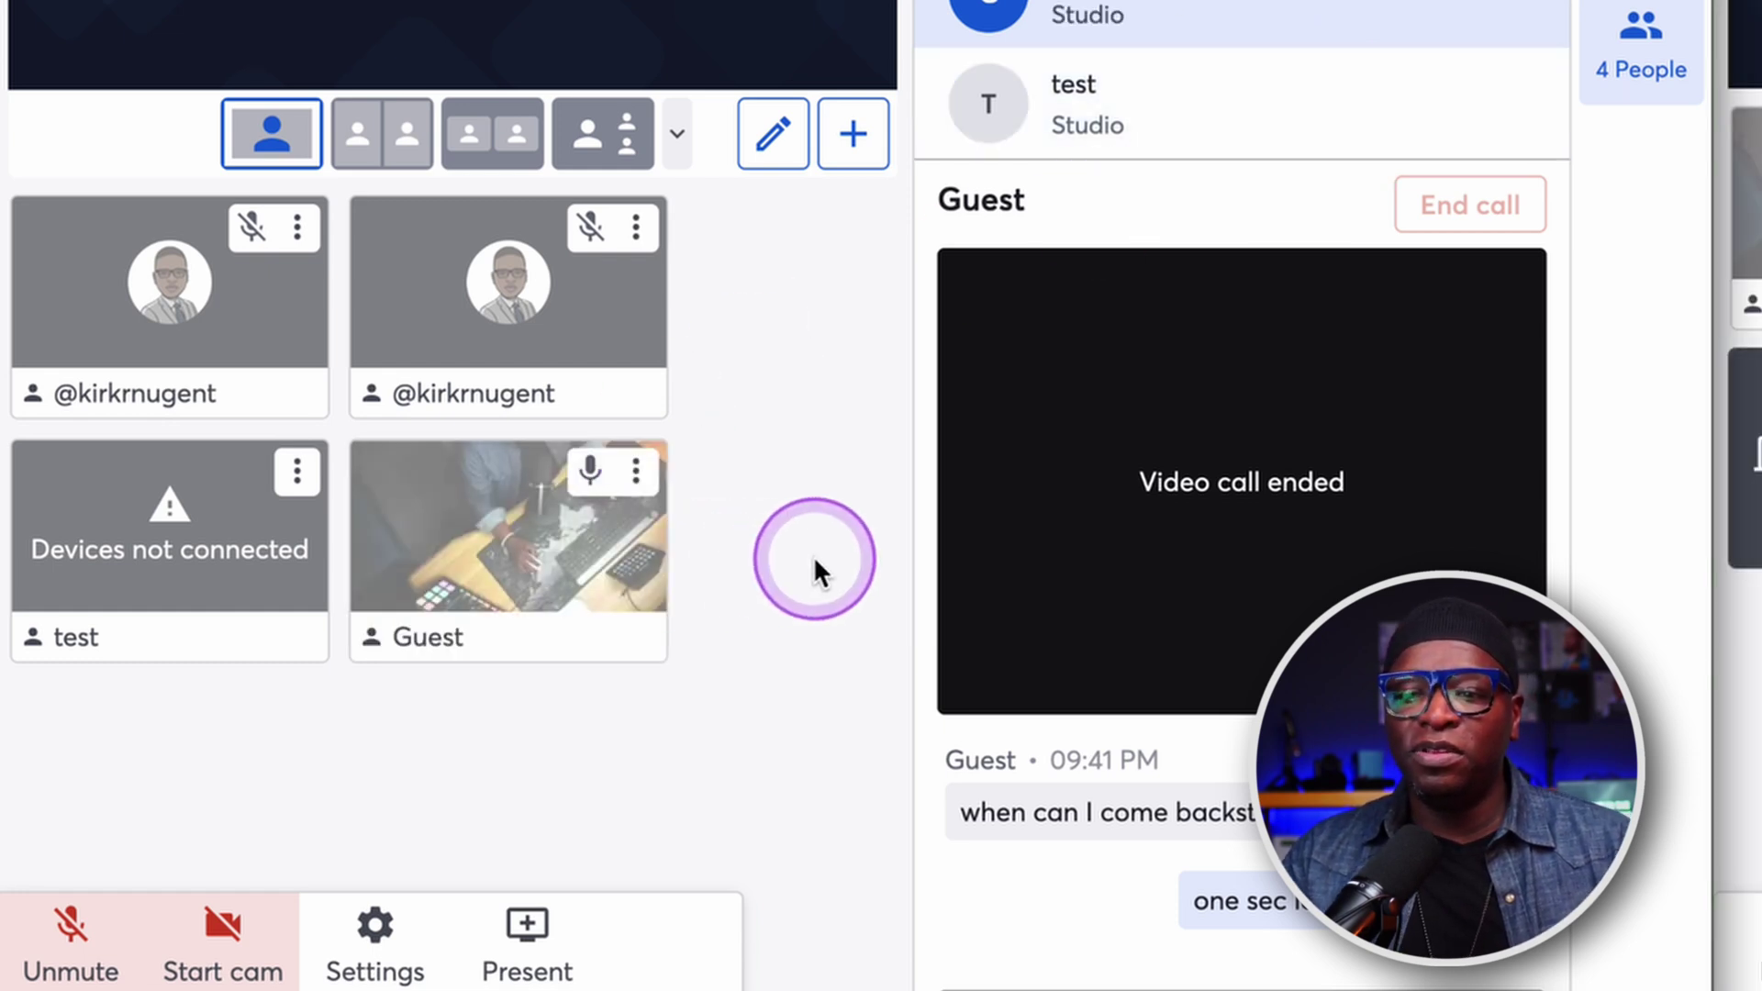
{"action": "mouse_move", "coordinate": [375, 580]}
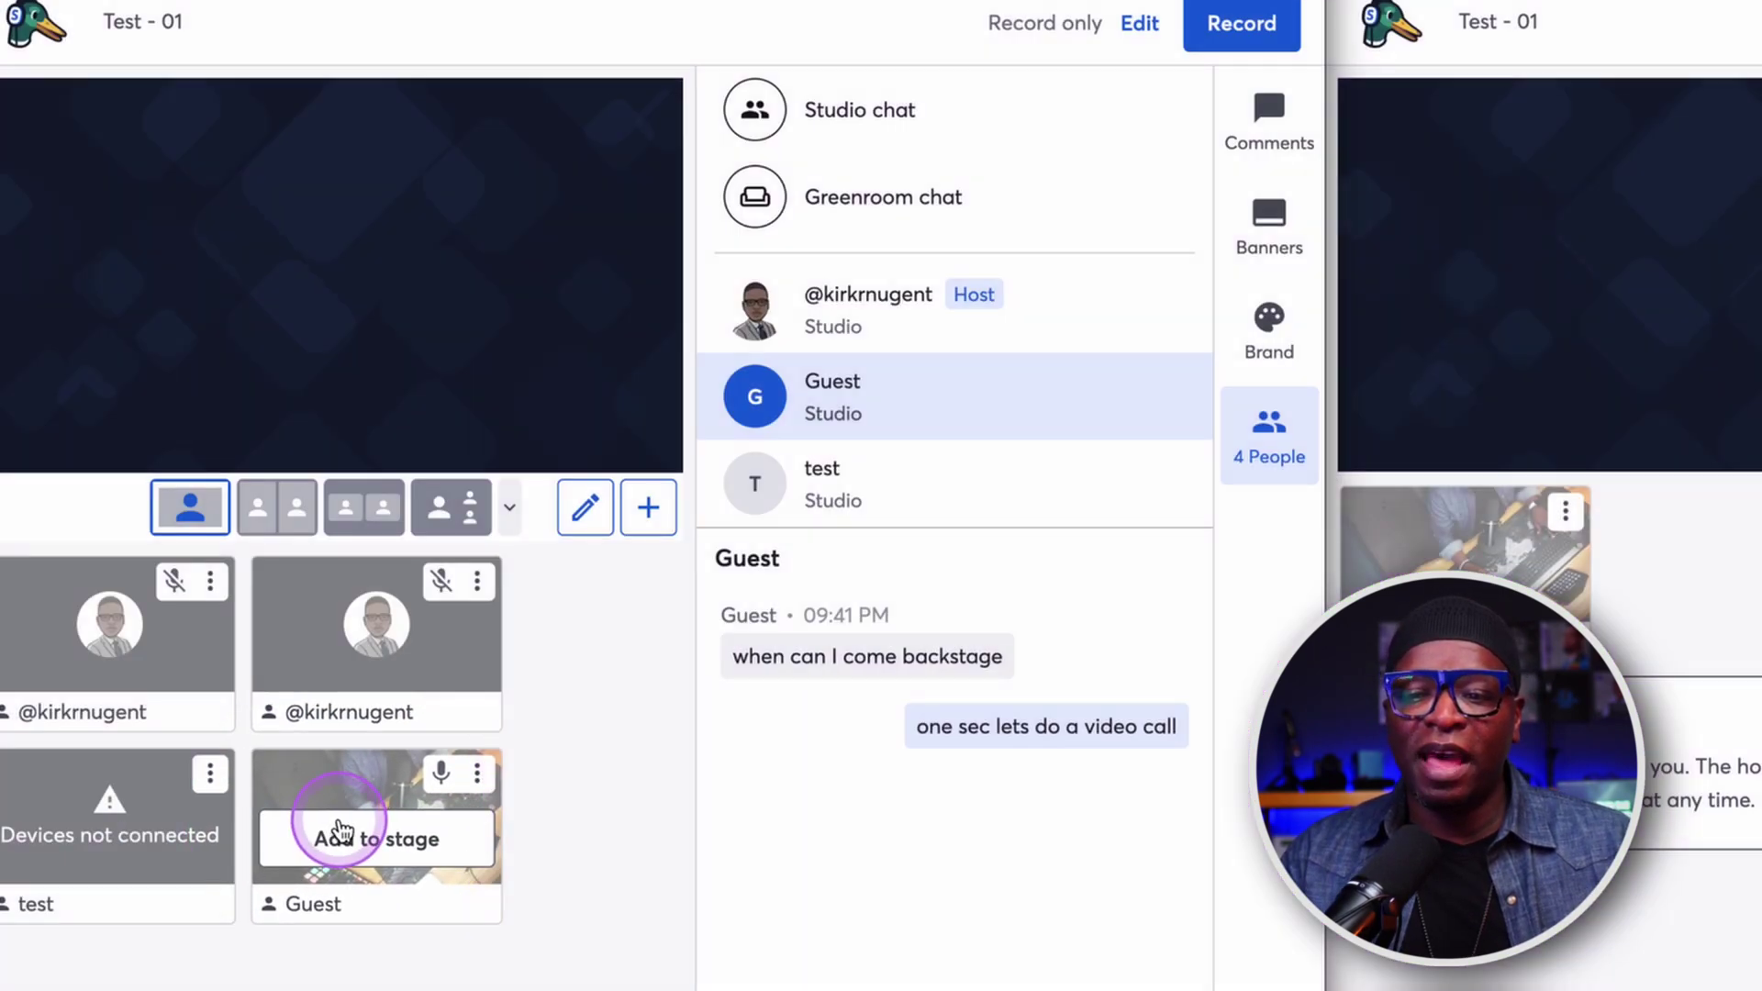
{"action": "left_click", "coordinate": [374, 839]}
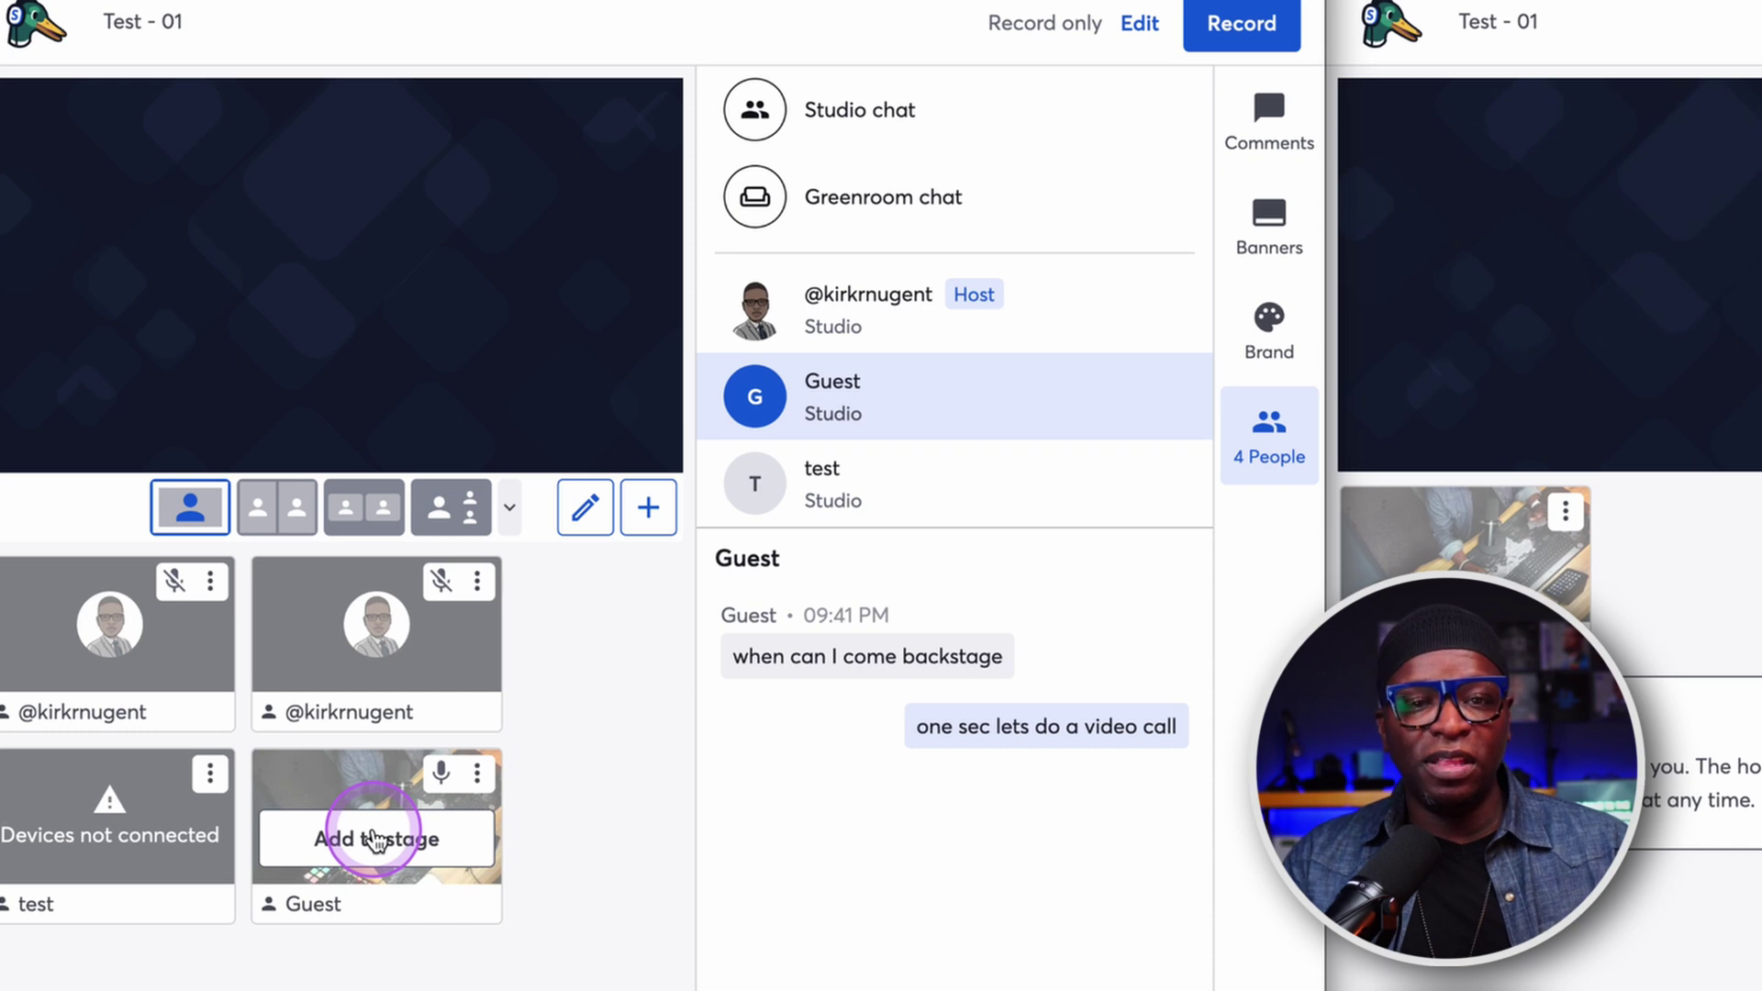
View the Greenroom chat messages, then switch back to the Studio chat.
{"action": "mouse_move", "coordinate": [873, 392]}
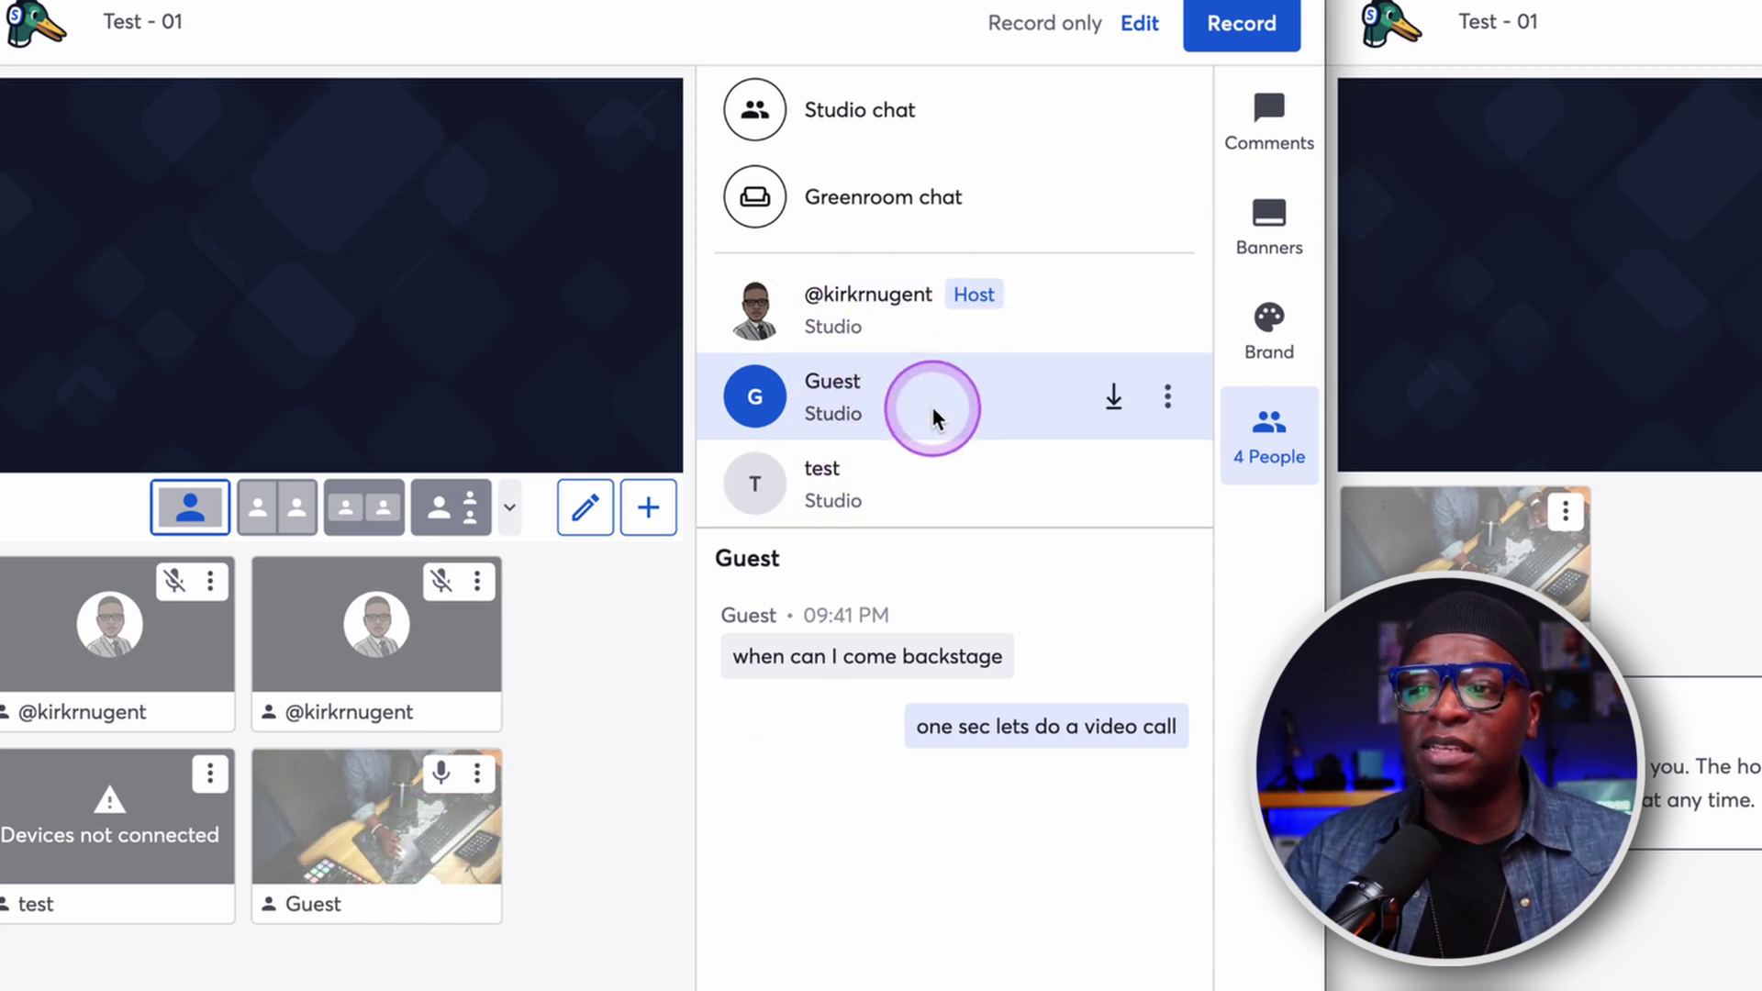
{"action": "mouse_move", "coordinate": [874, 328]}
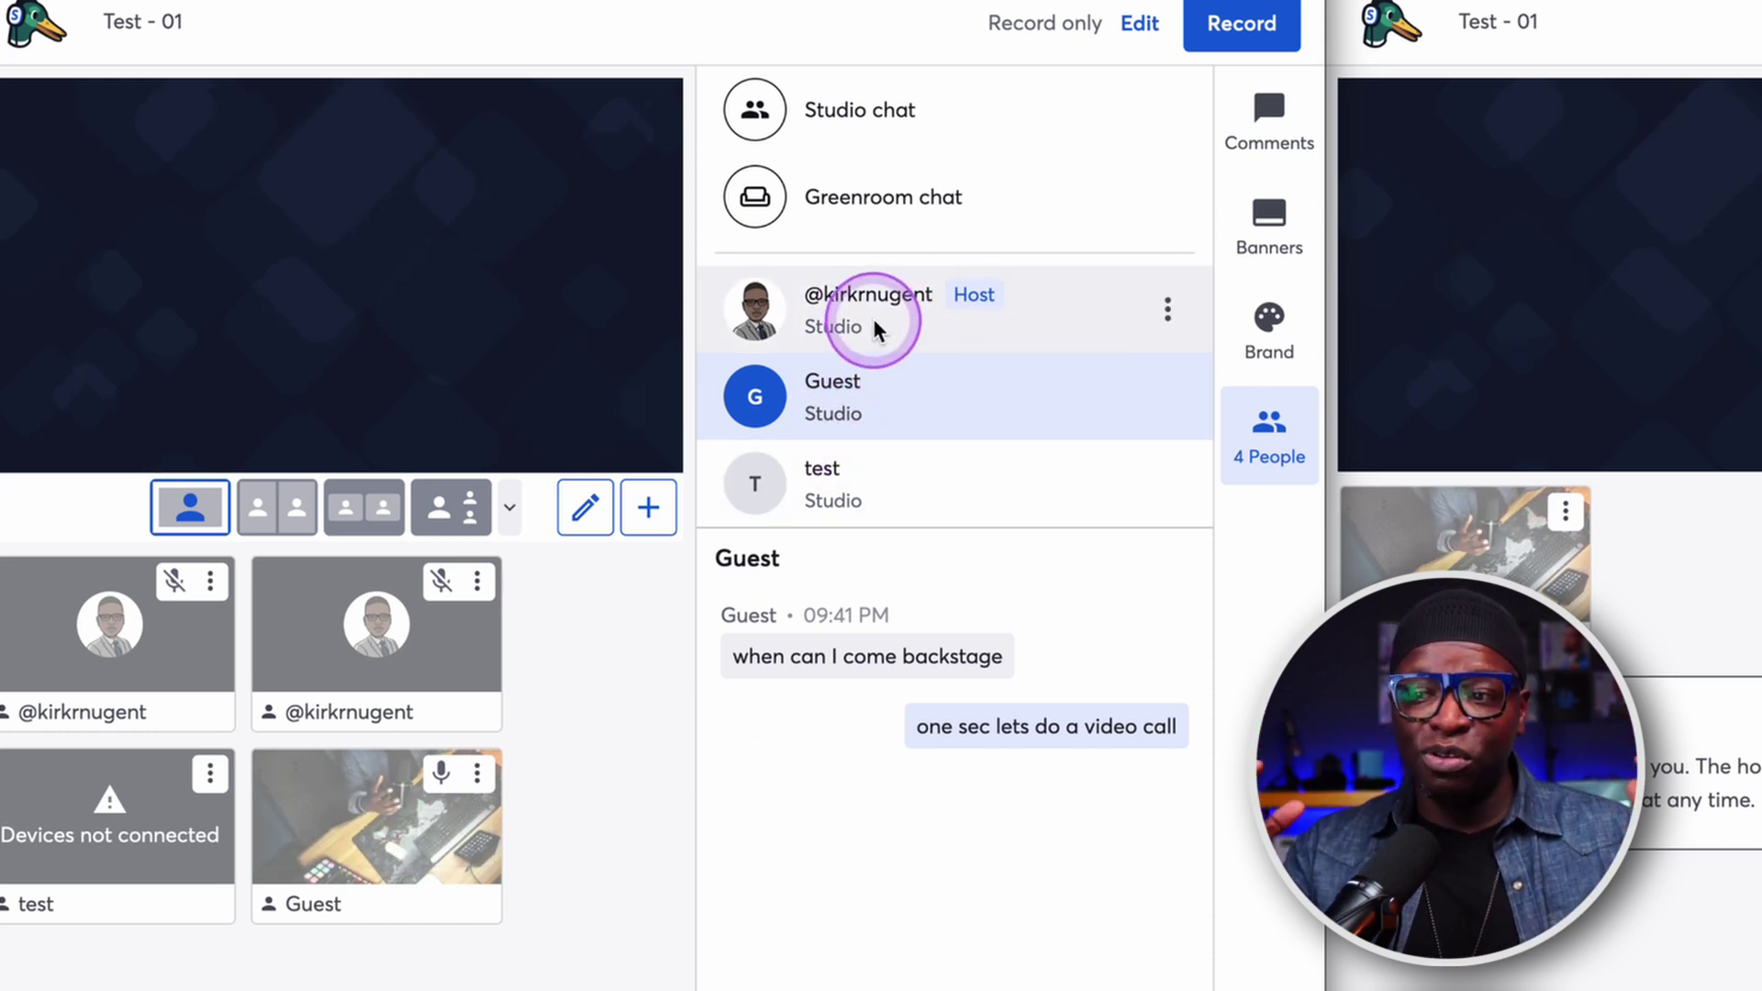
{"action": "left_click", "coordinate": [874, 201]}
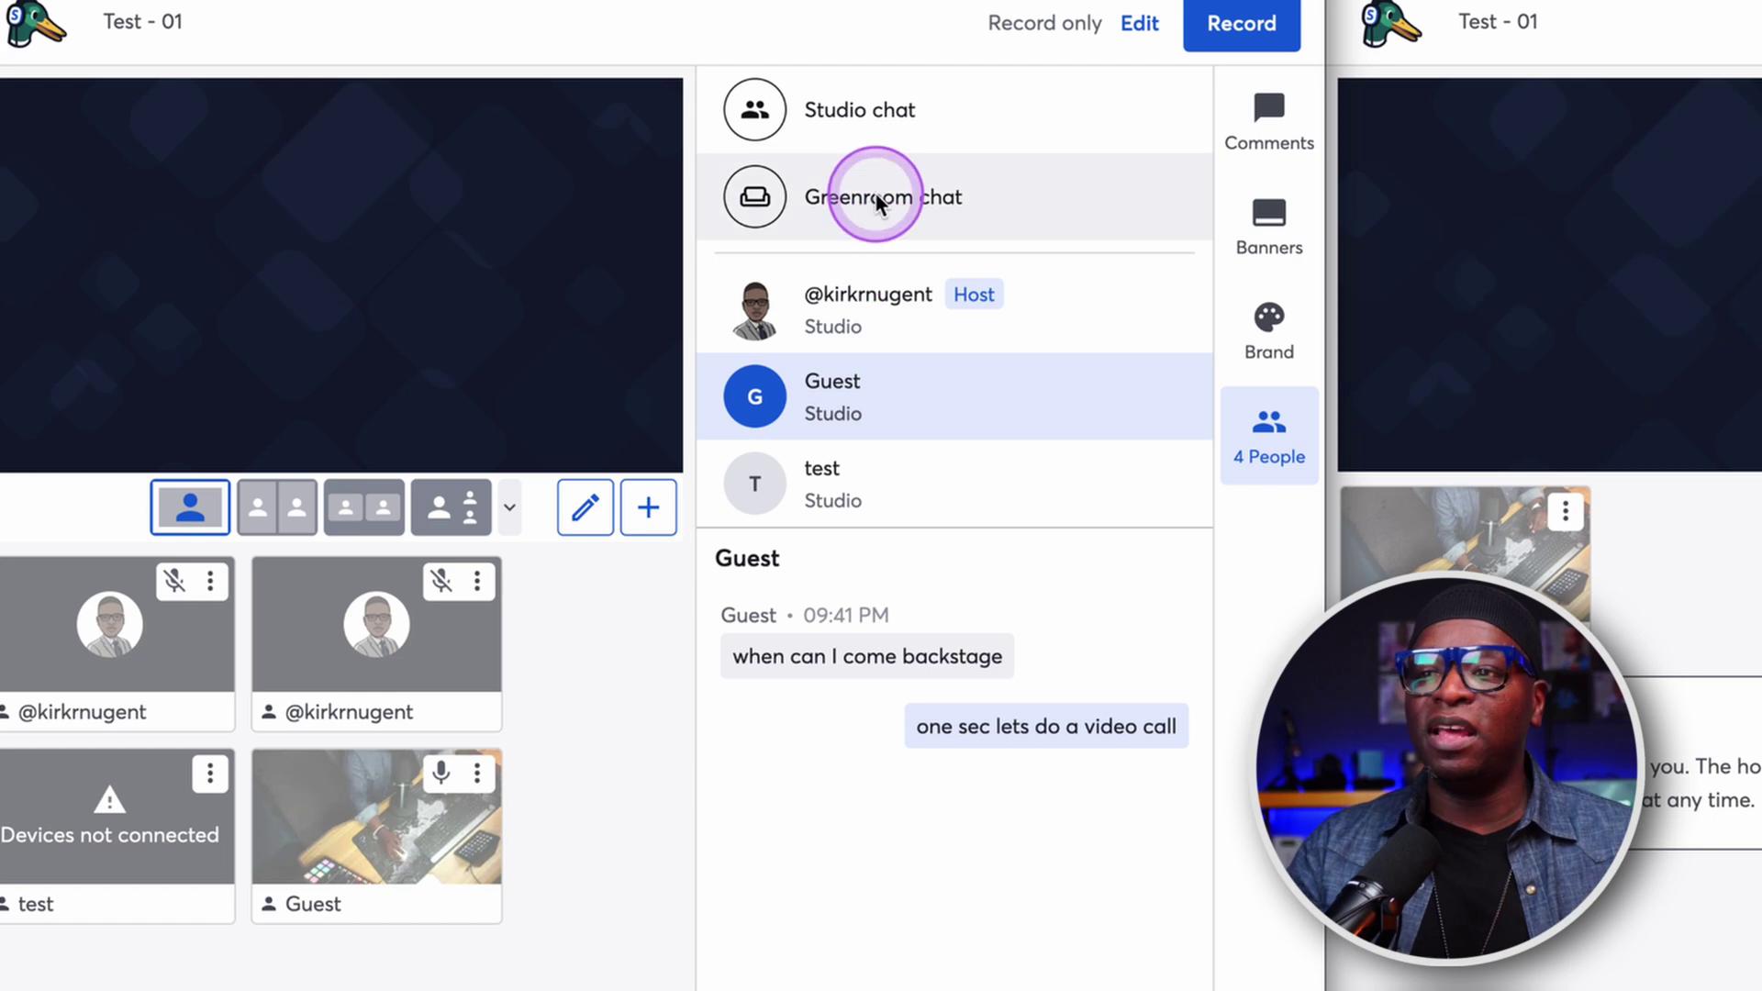
{"action": "left_click", "coordinate": [858, 136]}
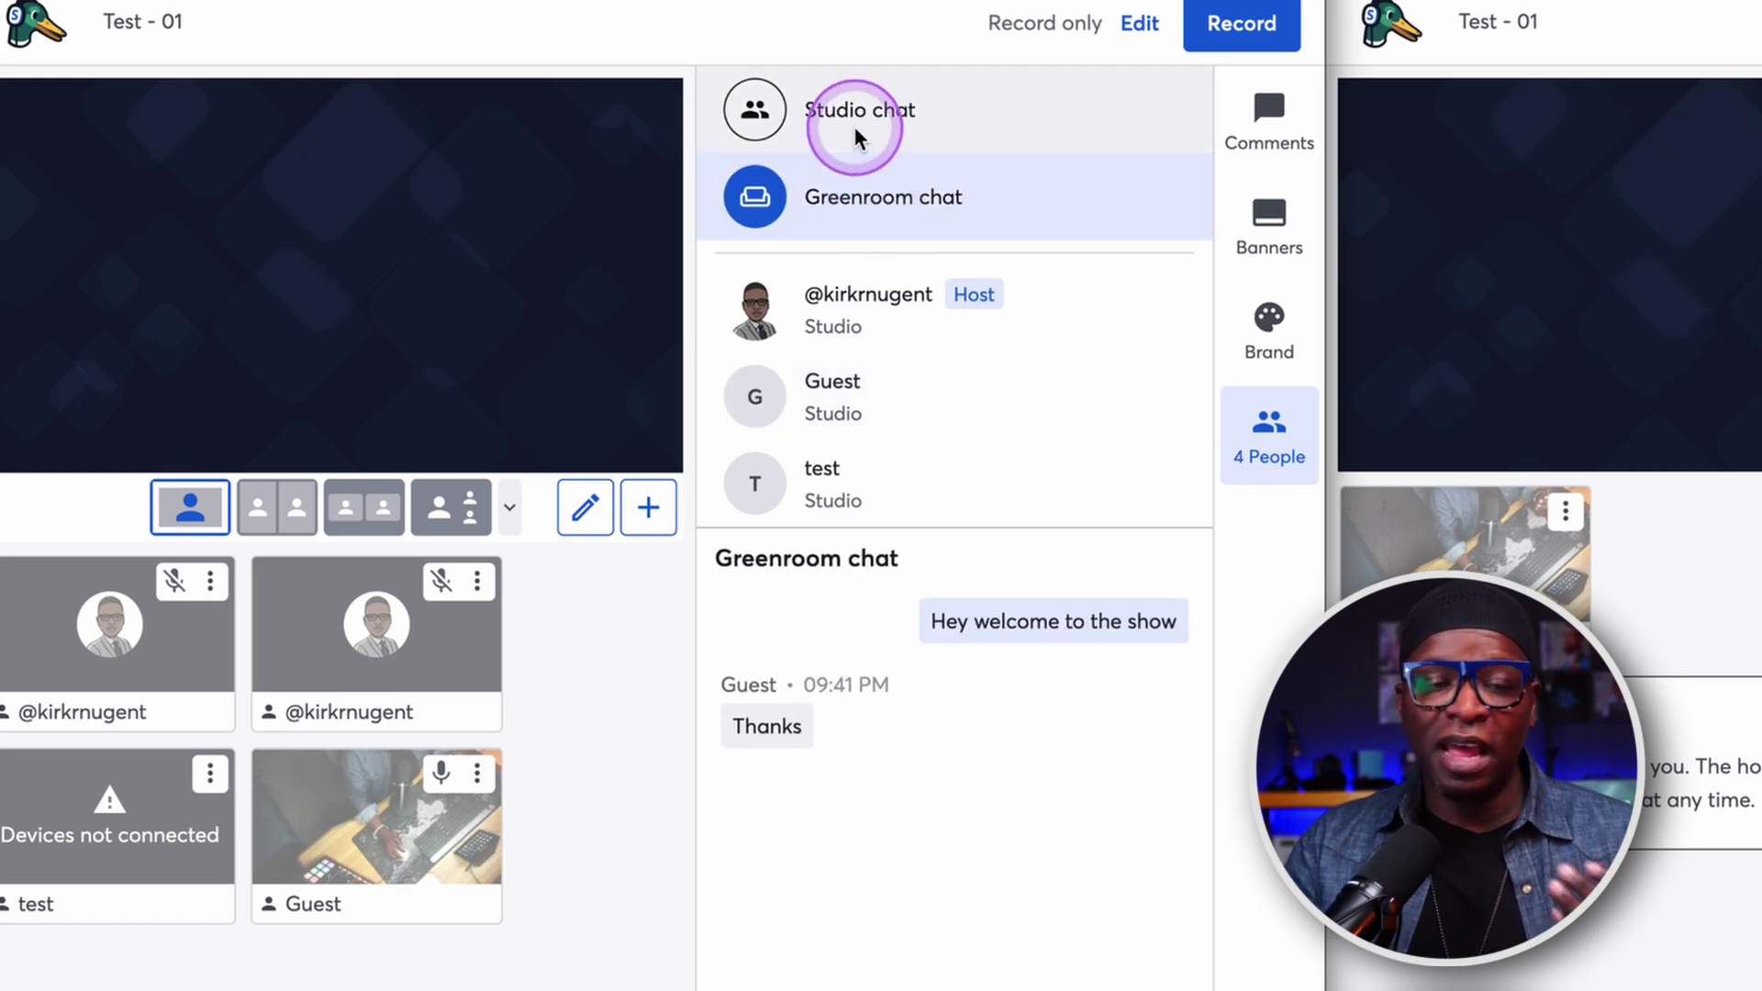
{"action": "left_click", "coordinate": [853, 117]}
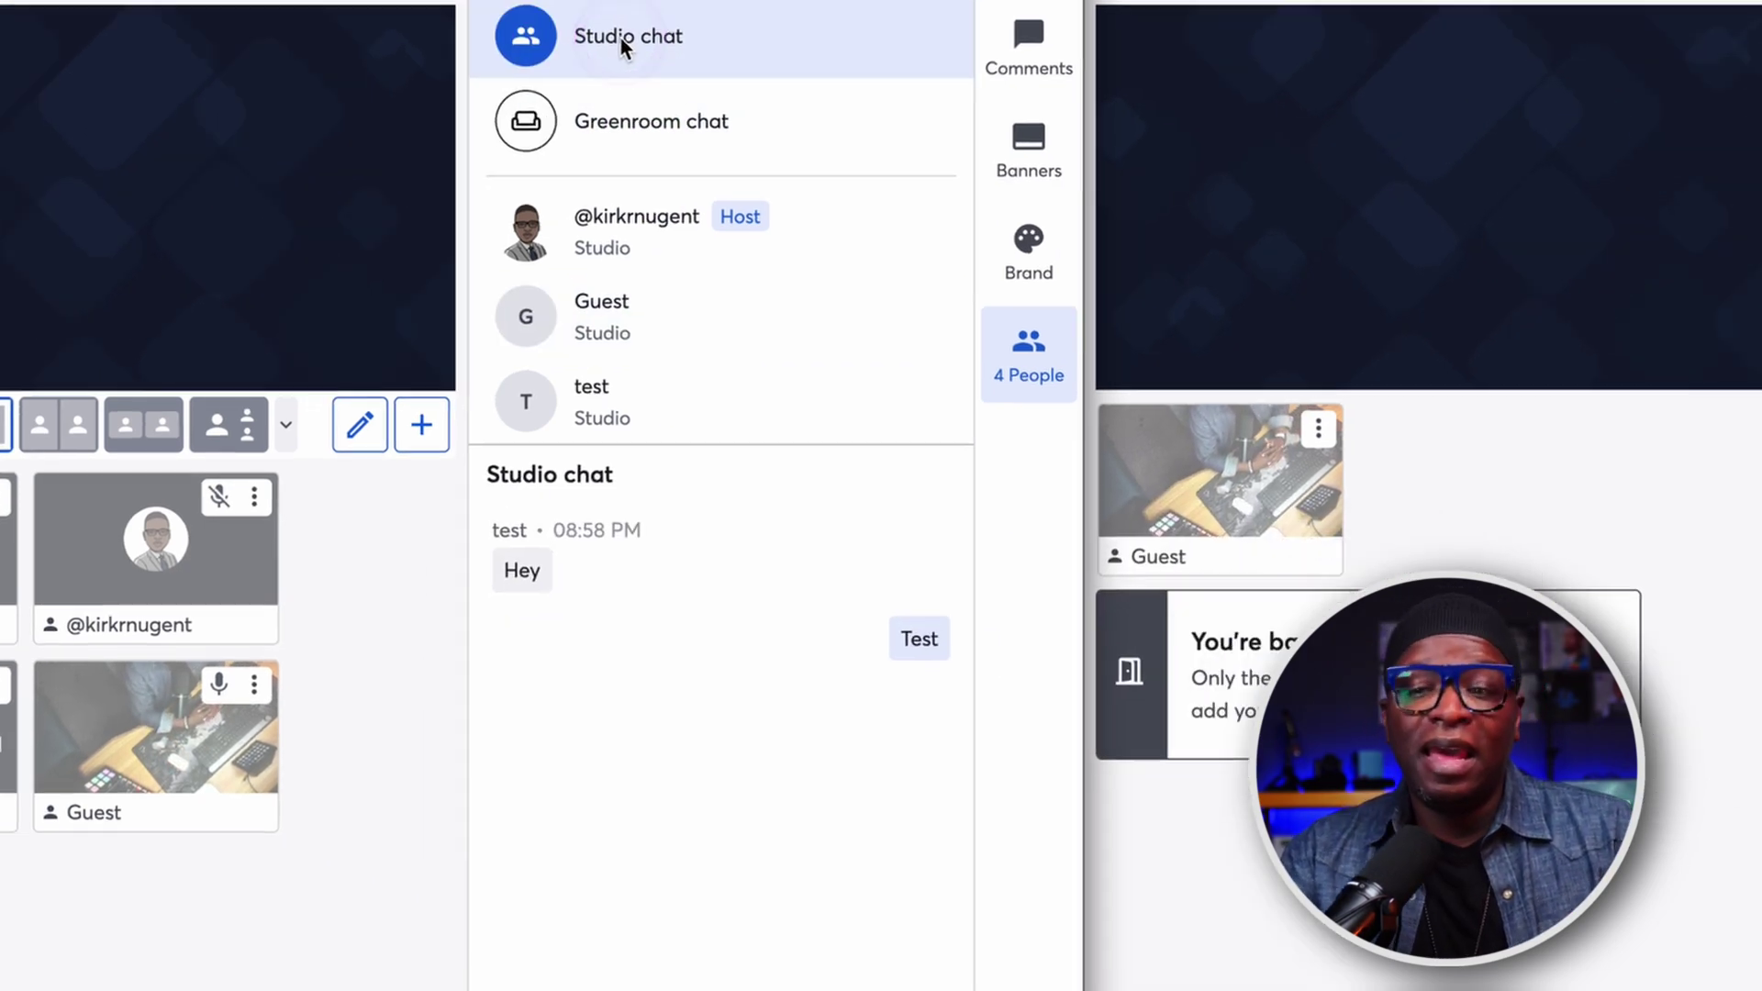
{"action": "left_click", "coordinate": [1000, 399]}
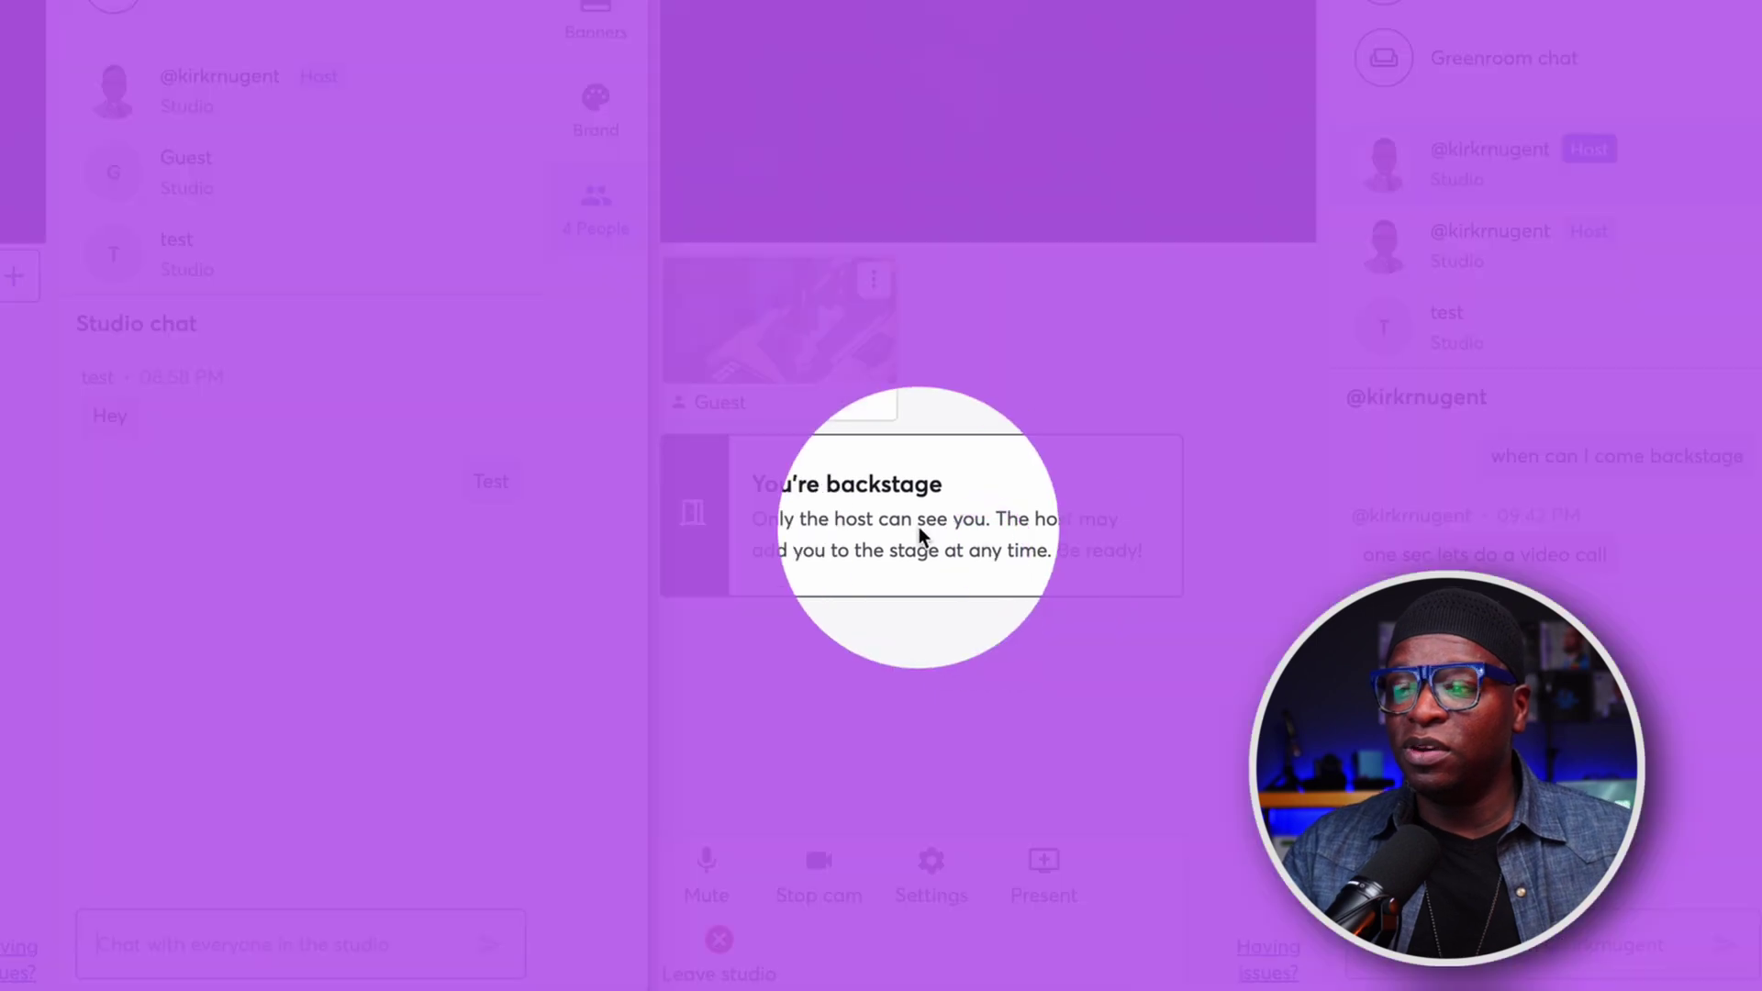
{"action": "left_click", "coordinate": [739, 488]}
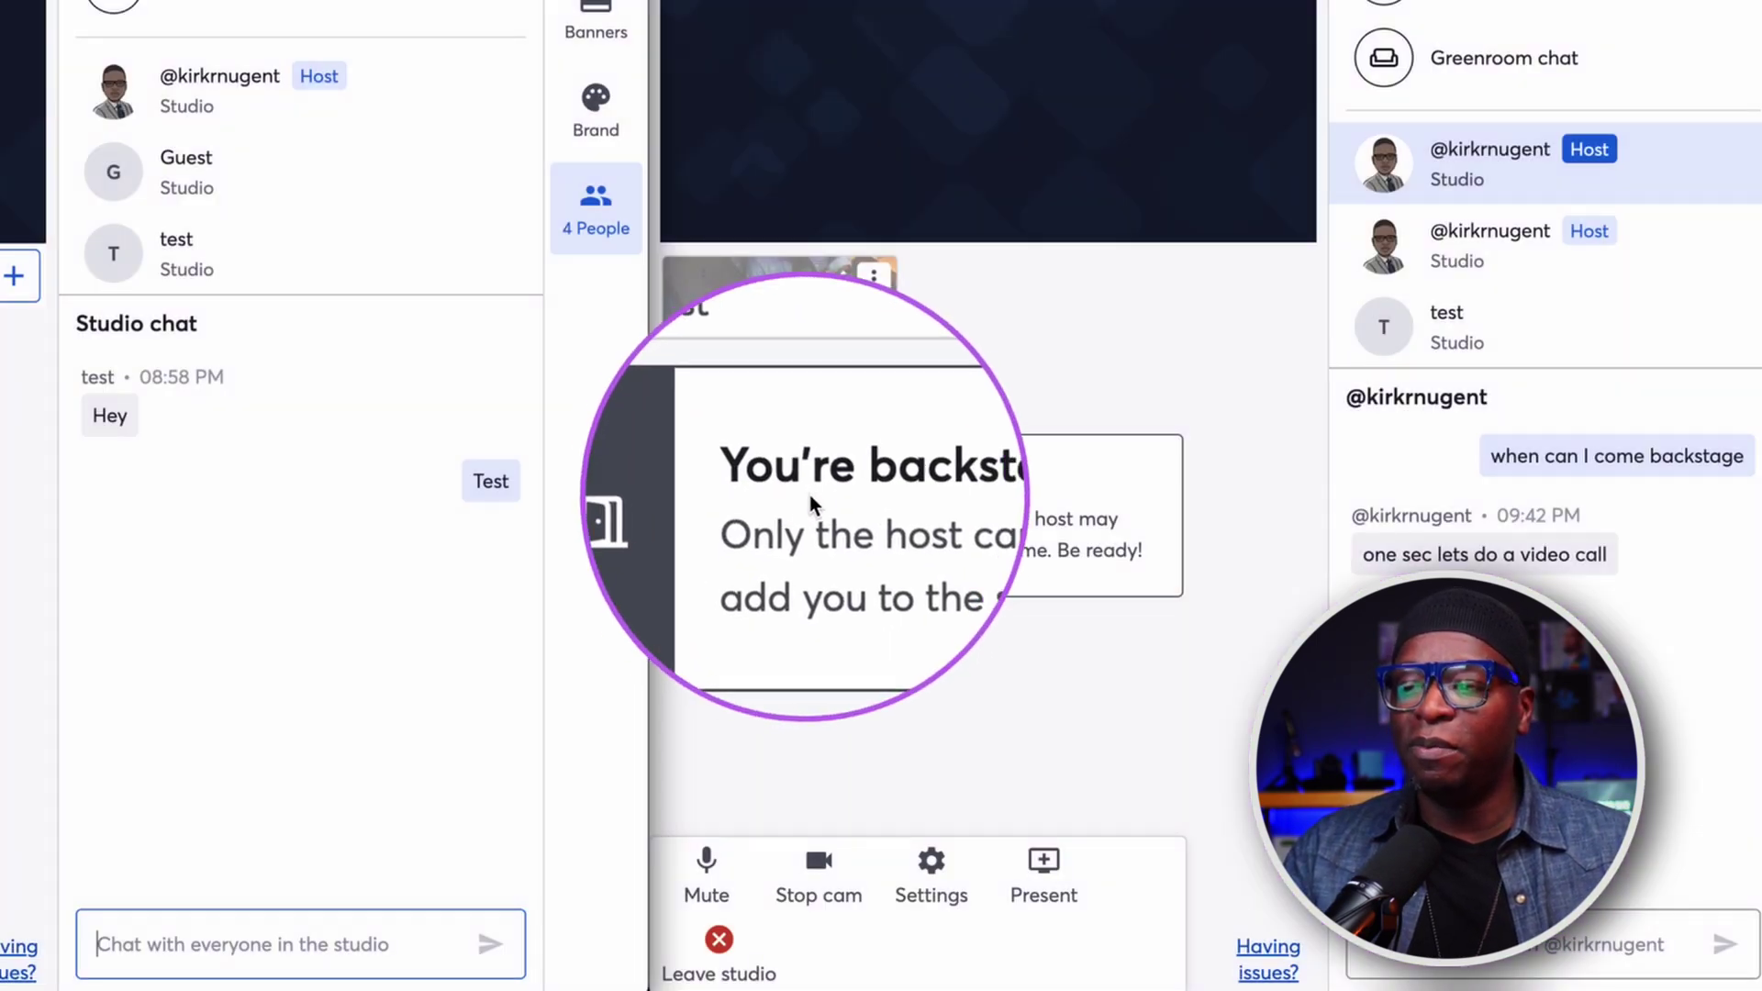
{"action": "left_click", "coordinate": [911, 496]}
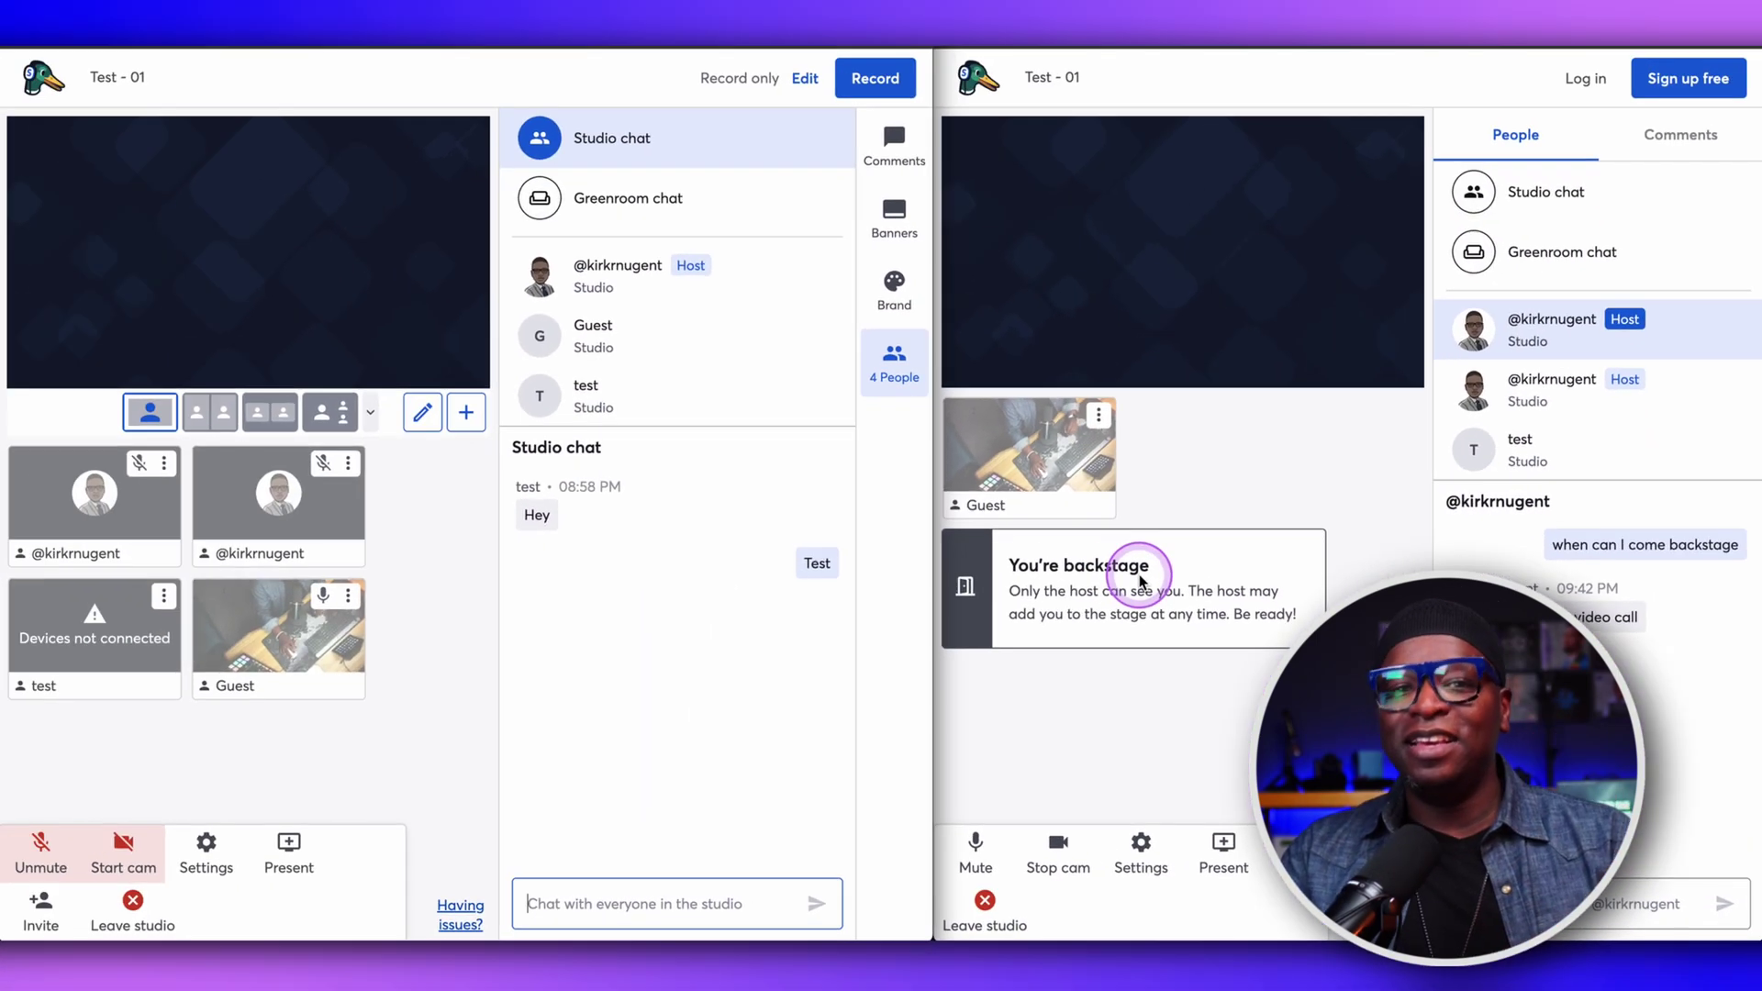